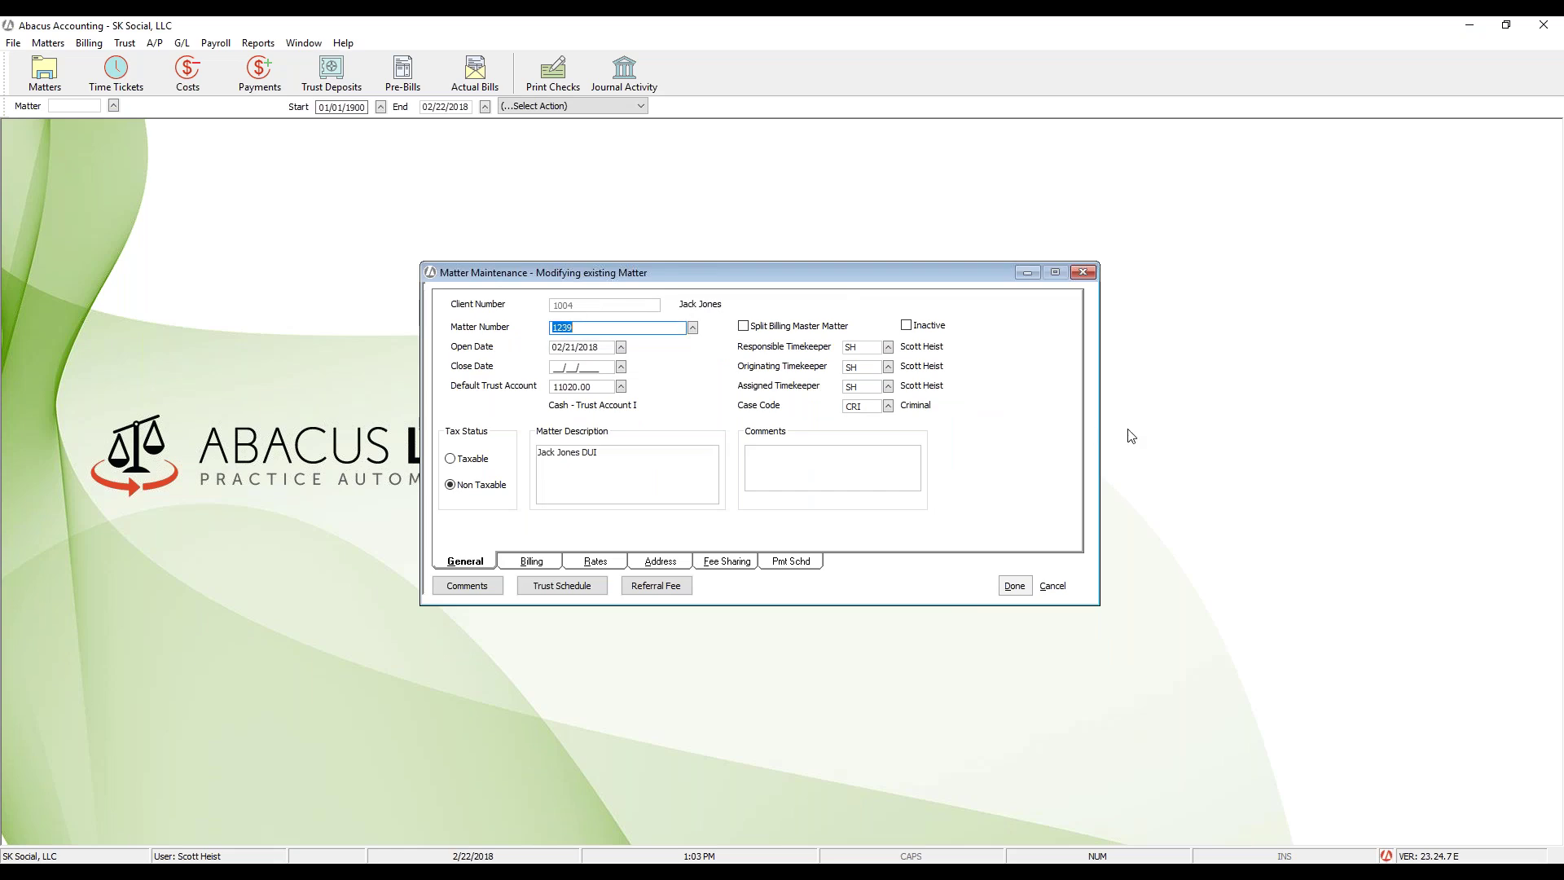
# Step: Switch the DUI matter's billing mode from Flat Fee to Hourly, accepting the loss of its flat fee information
pyautogui.click(542, 562)
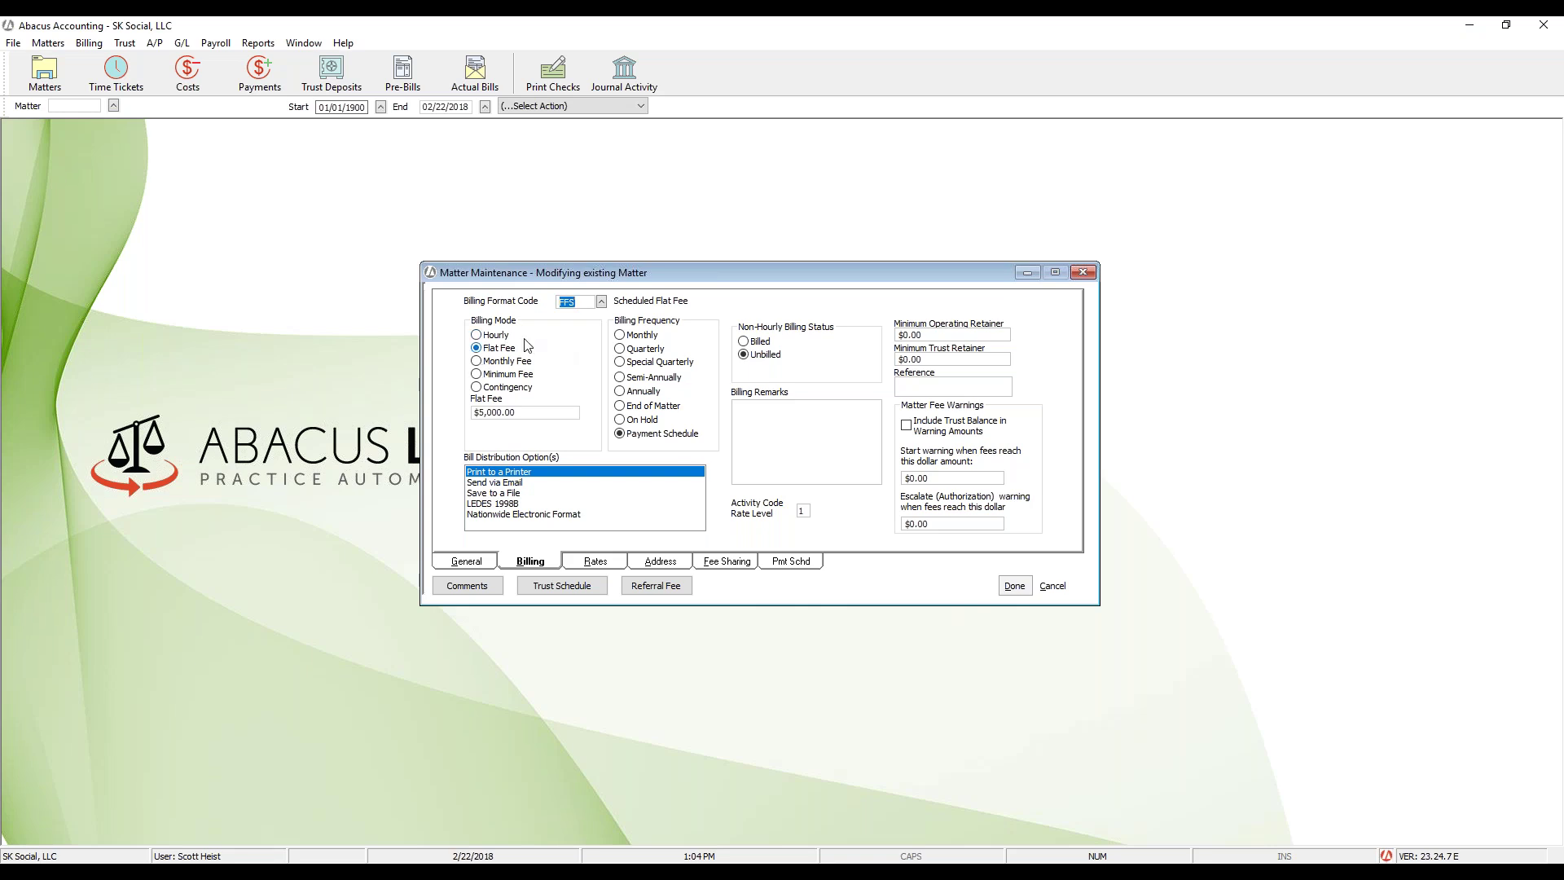
pyautogui.click(480, 351)
pyautogui.click(478, 339)
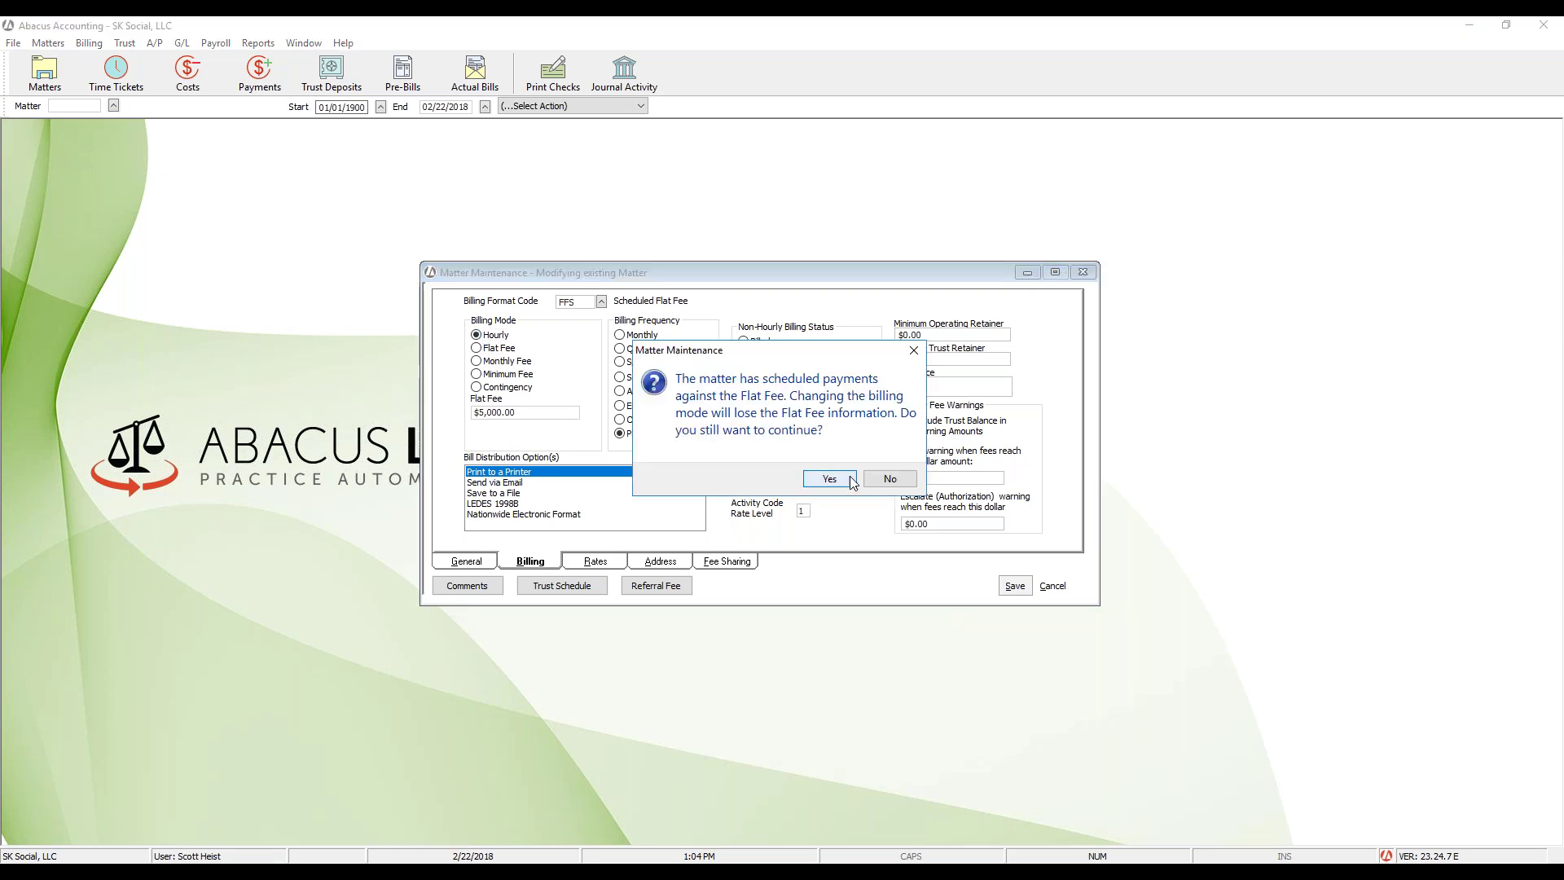
pyautogui.click(852, 482)
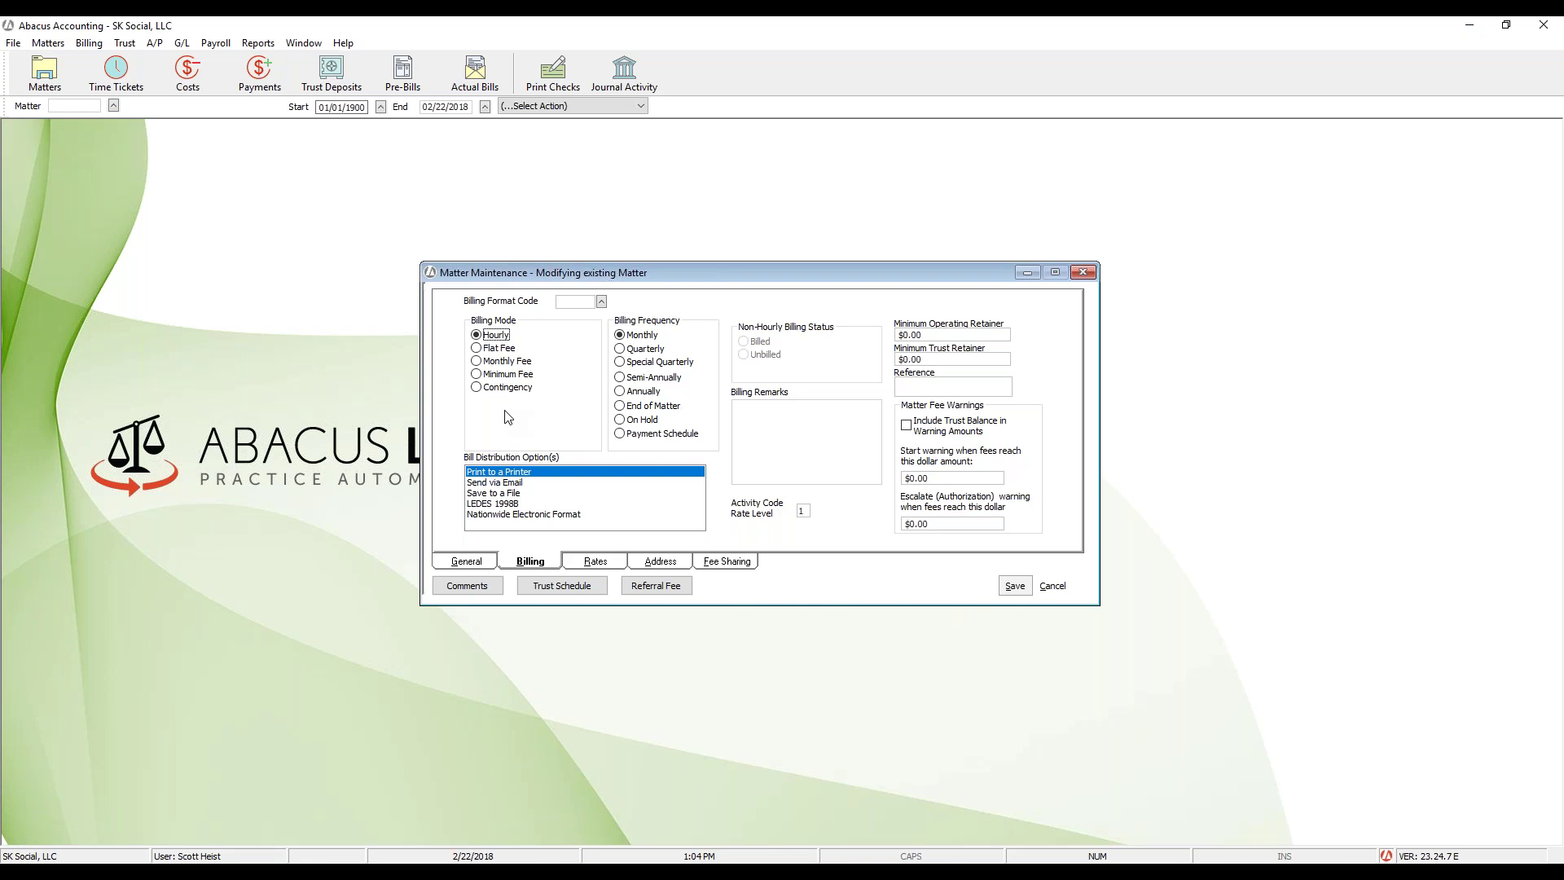
# Step: Set the DUI matter's billing mode to Flat Fee with a flat fee of $5,000.00
pyautogui.click(477, 348)
pyautogui.write('5000.00')
pyautogui.click(476, 386)
pyautogui.click(477, 348)
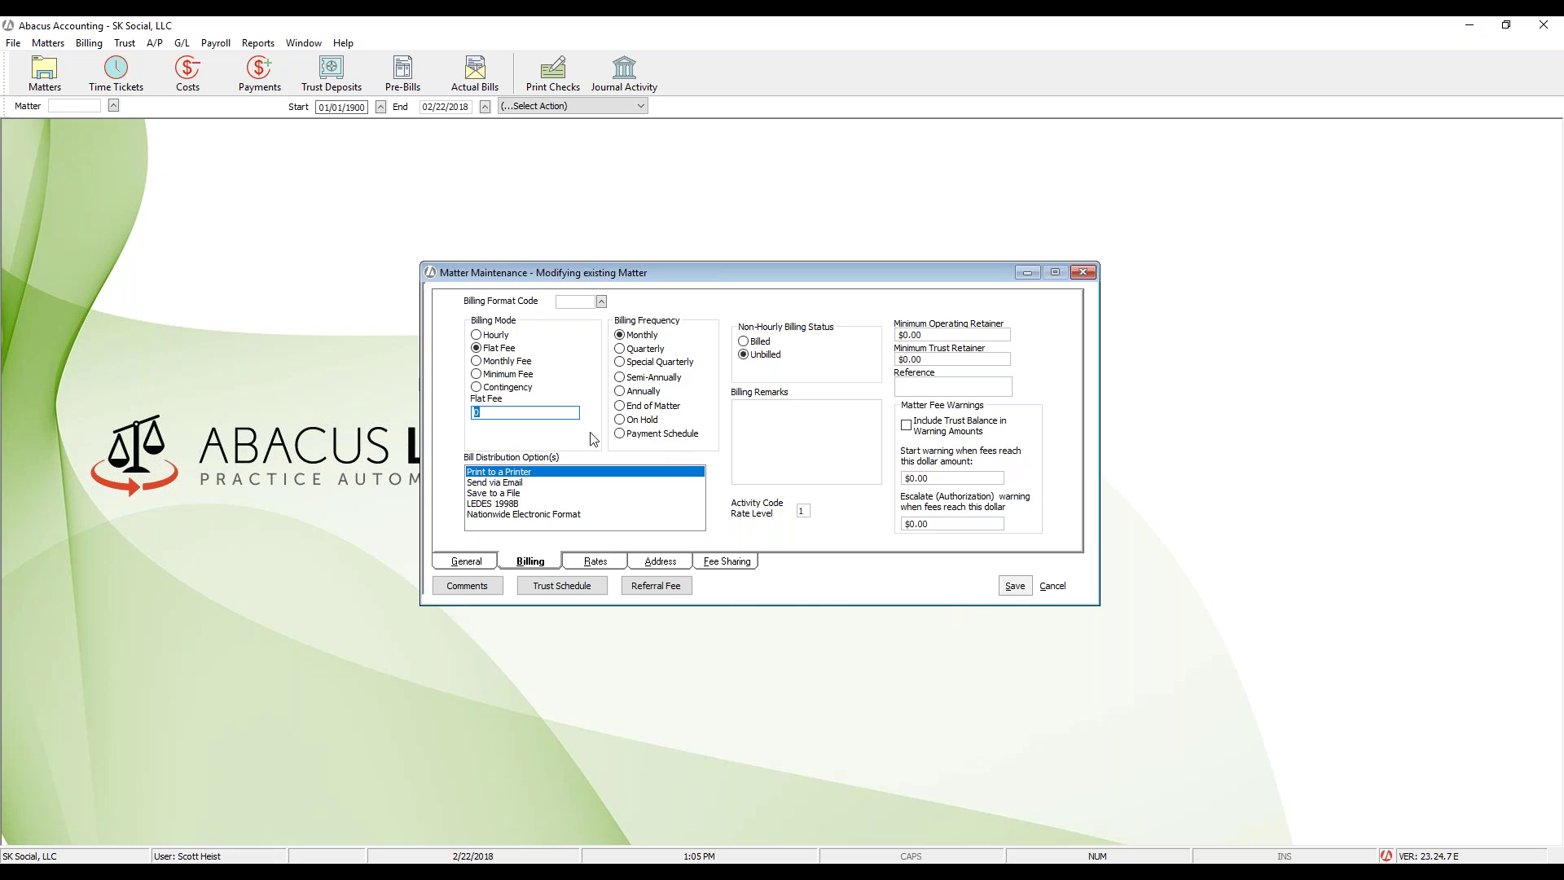
pyautogui.write('5000.00')
# Step: Try Payment Schedule and Monthly as the billing frequency, ending on Payment Schedule
pyautogui.click(619, 434)
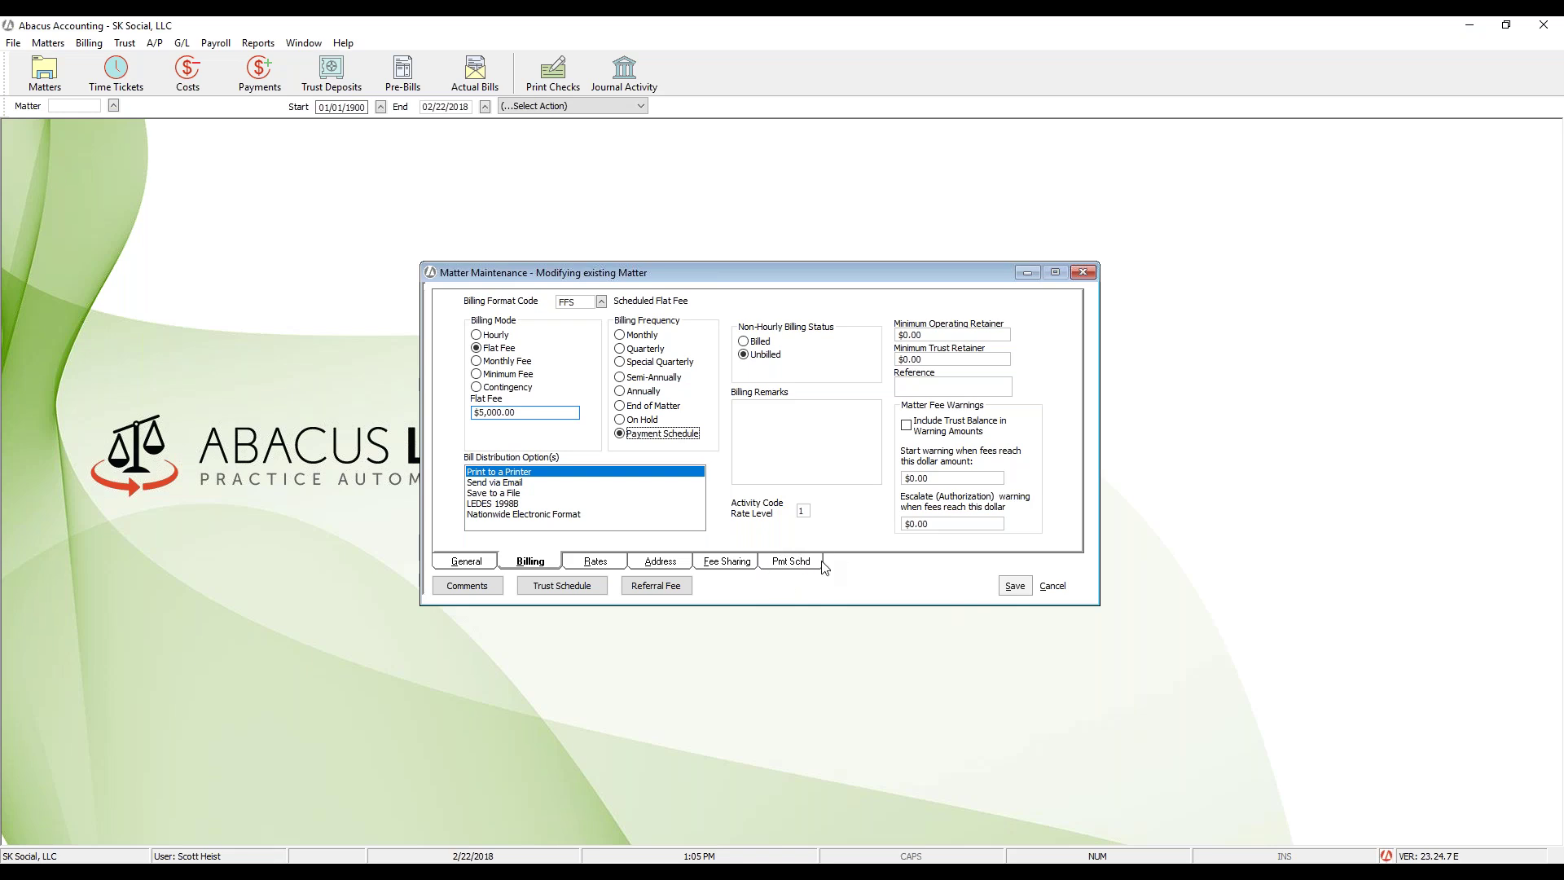
pyautogui.click(621, 336)
pyautogui.click(839, 469)
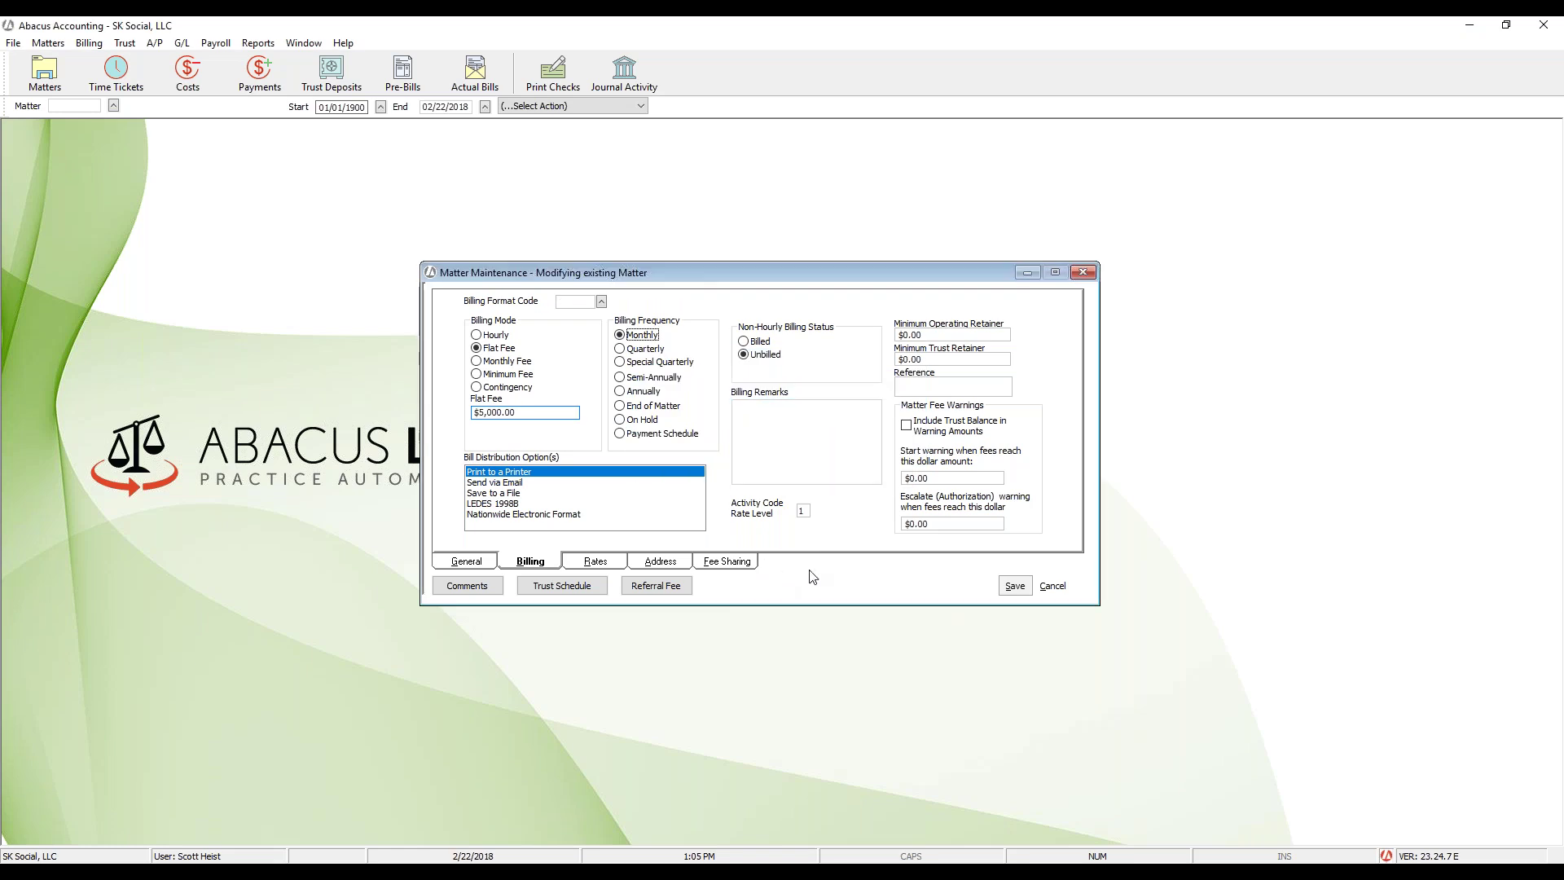
pyautogui.click(619, 434)
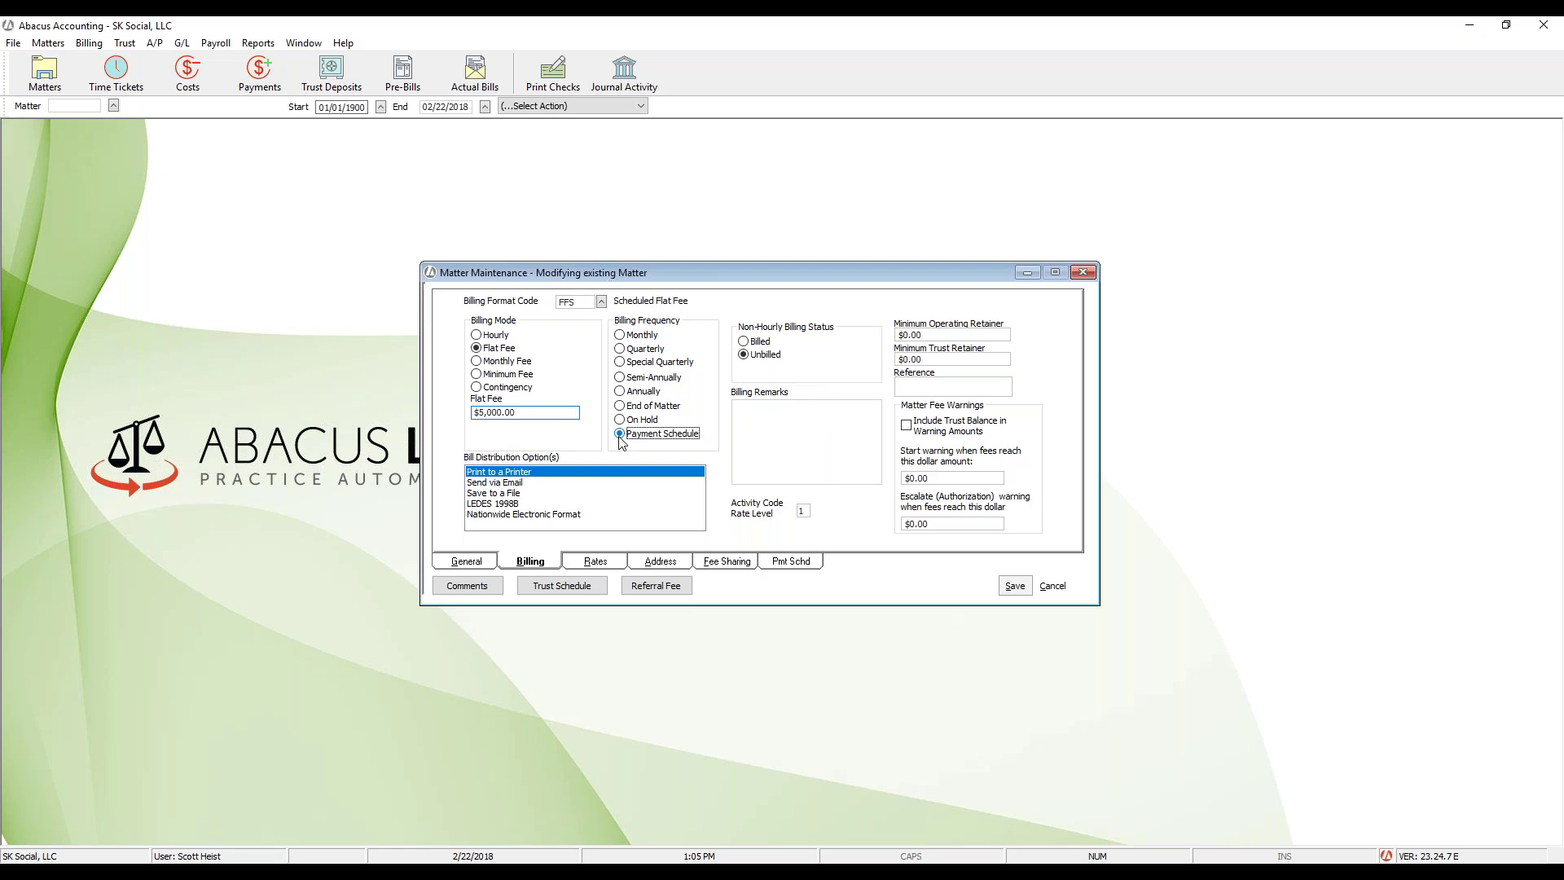
# Step: View the DUI matter's payment schedule, select the first installment, and close the matter without saving the changes
pyautogui.click(796, 564)
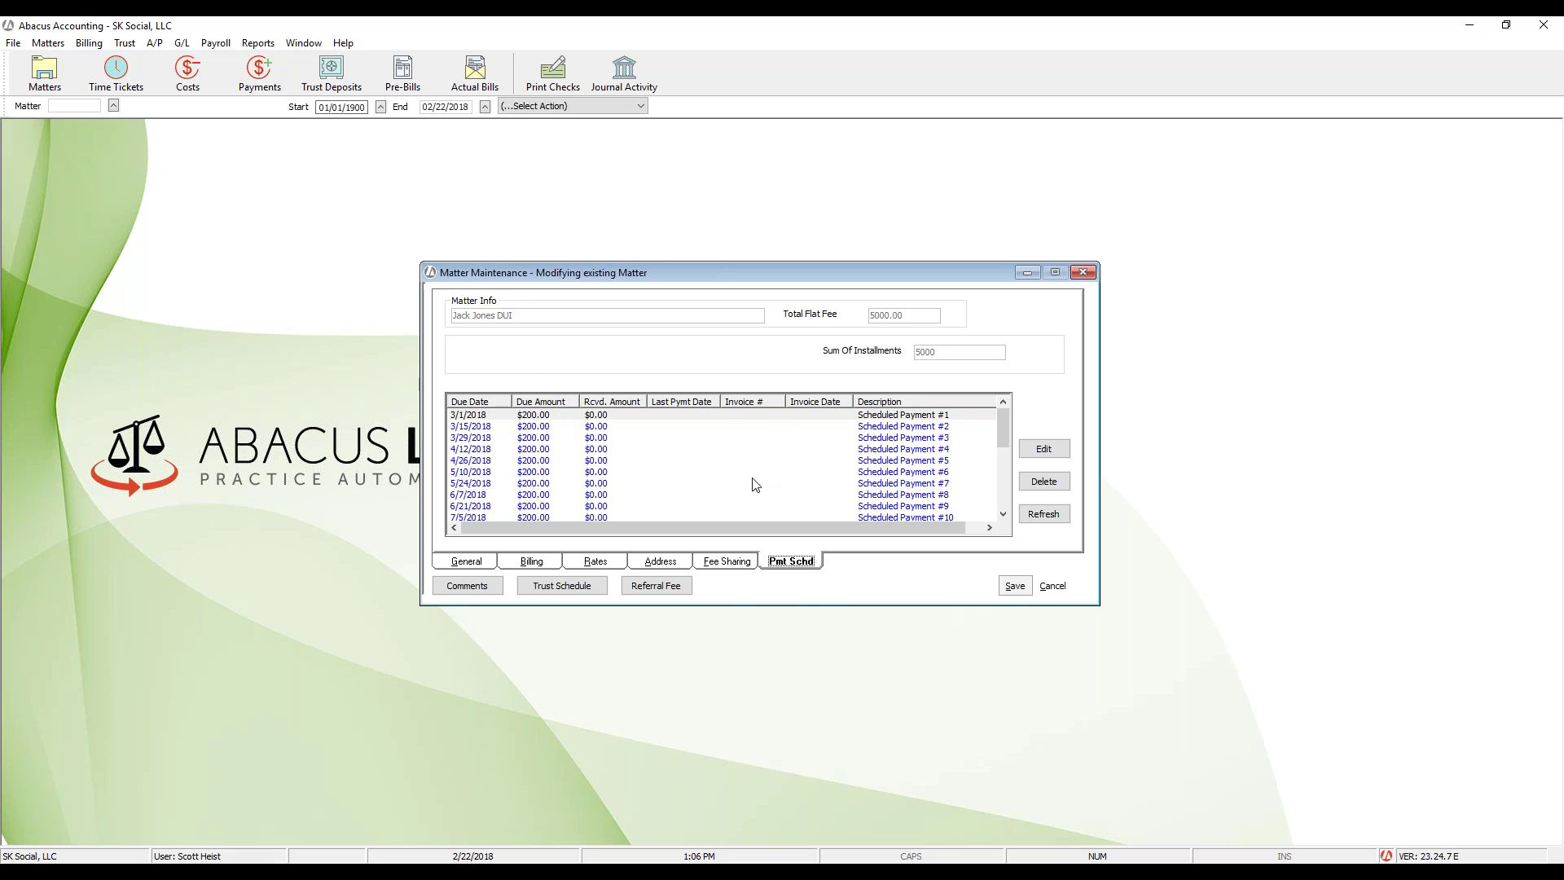
pyautogui.click(543, 416)
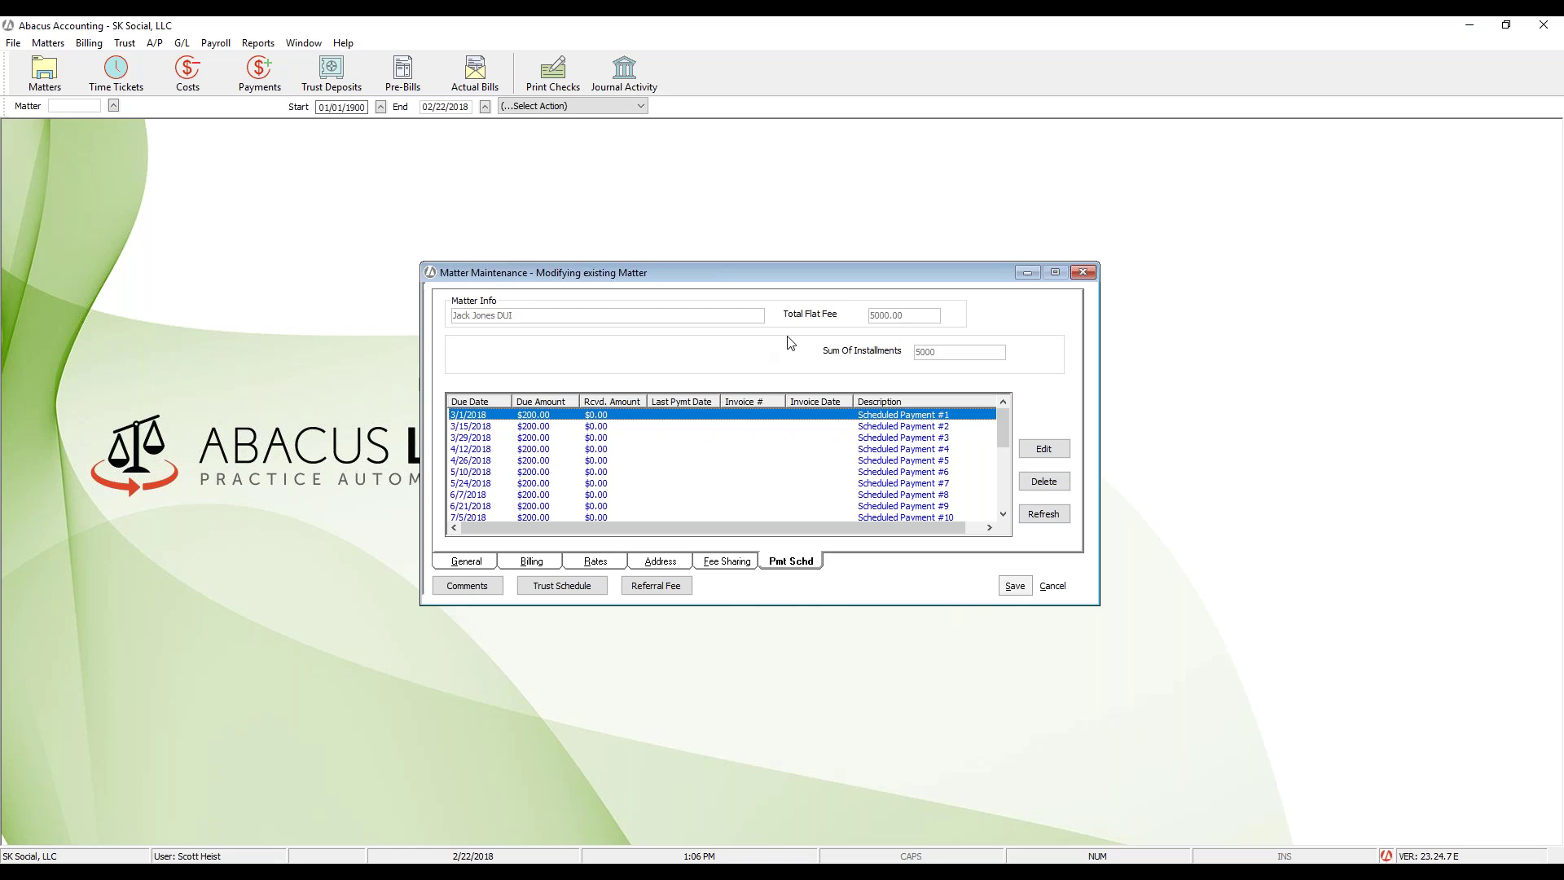
pyautogui.click(1052, 585)
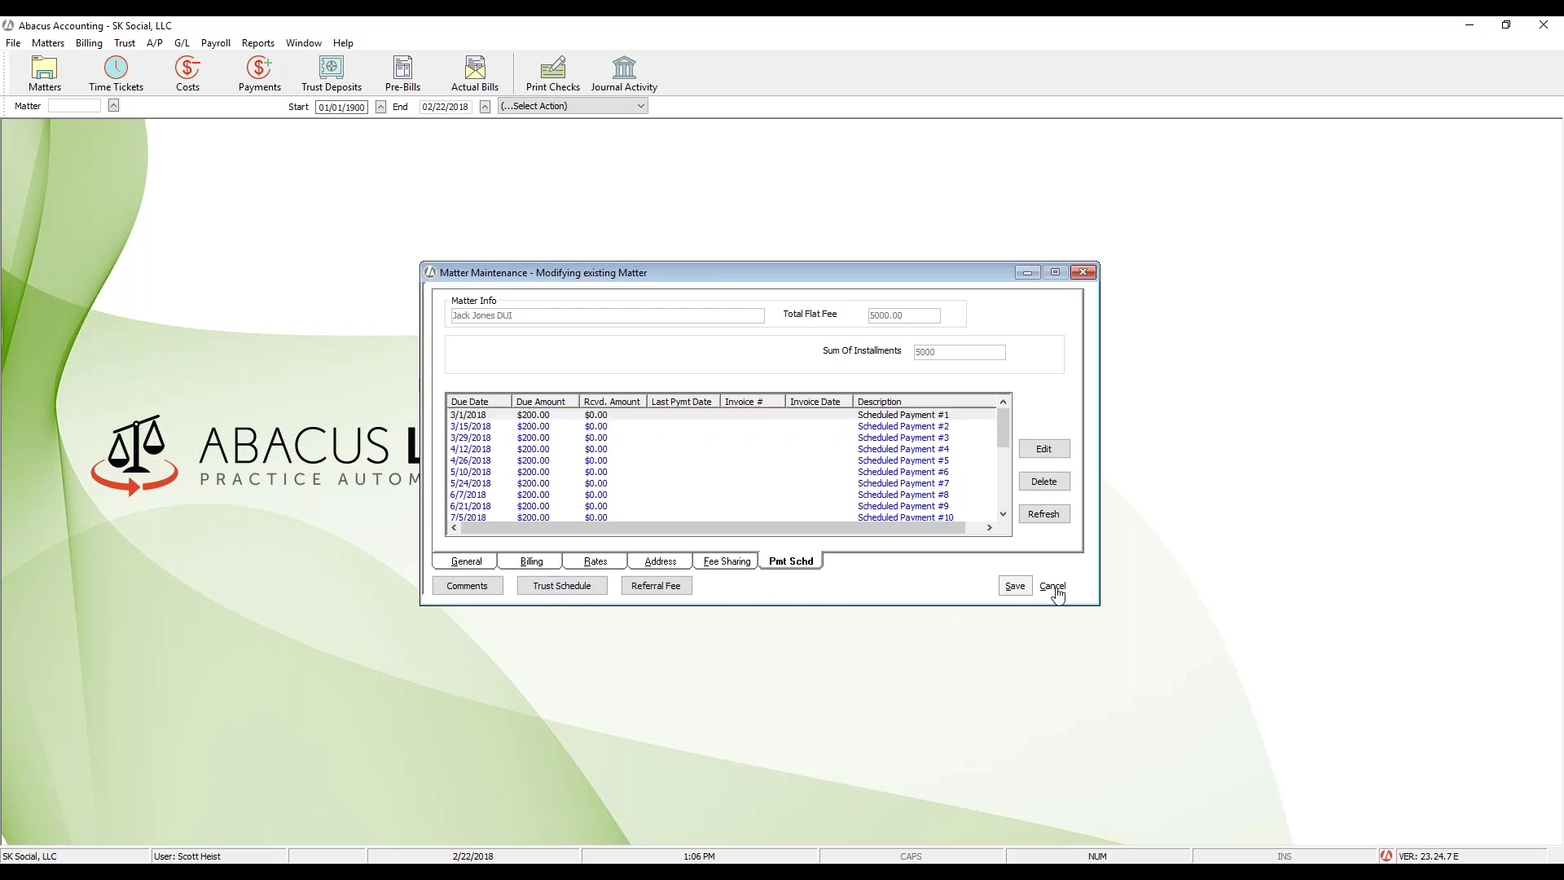
pyautogui.click(824, 453)
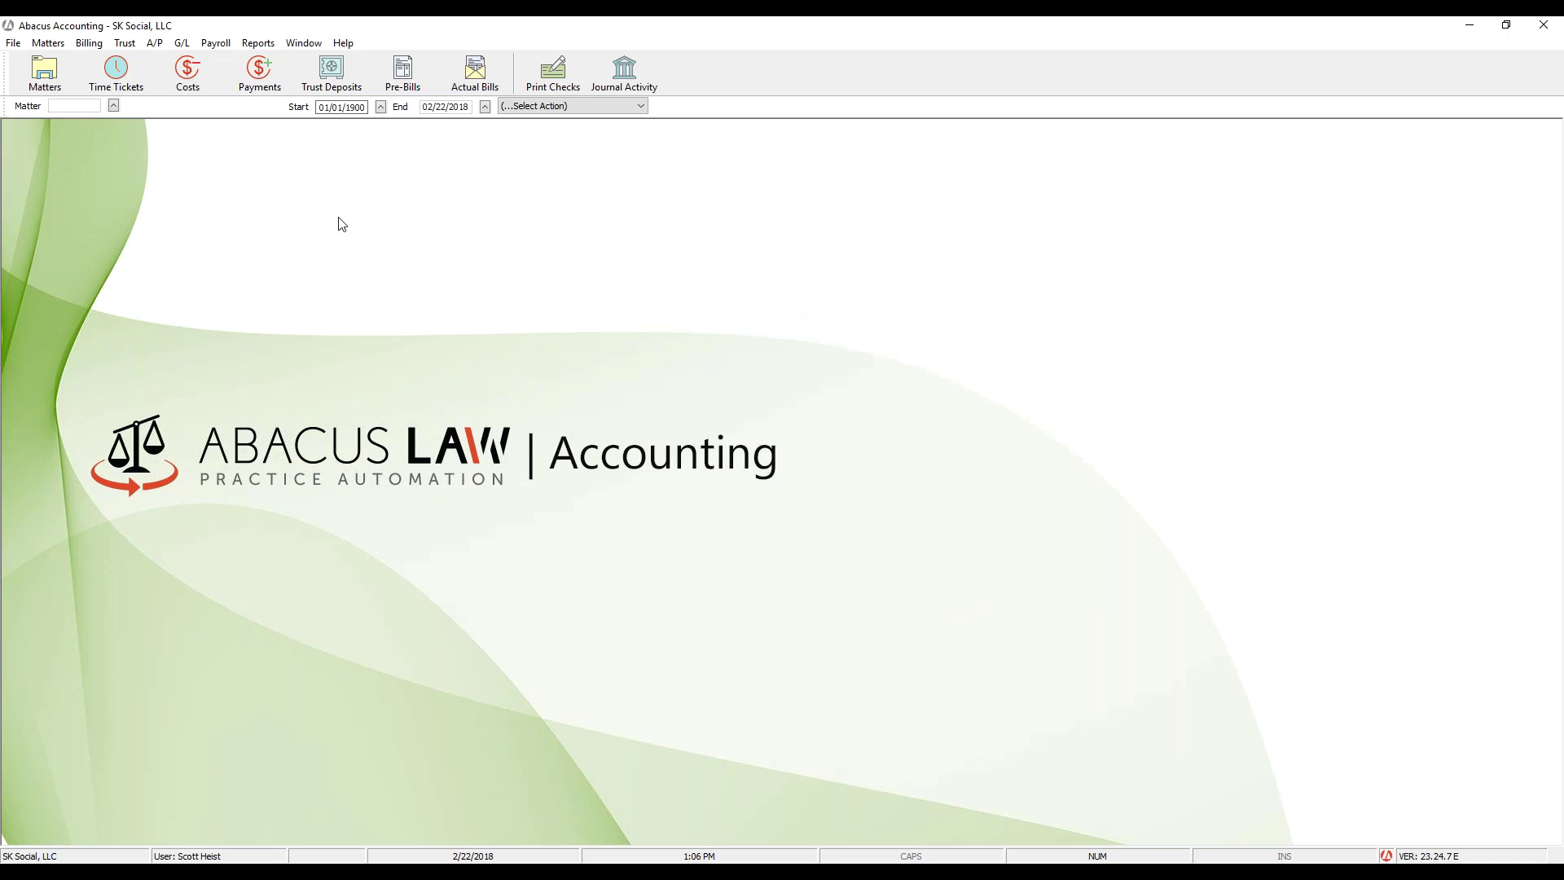
# Step: Open the divorce matter from the matters list and show its billing settings
pyautogui.click(44, 72)
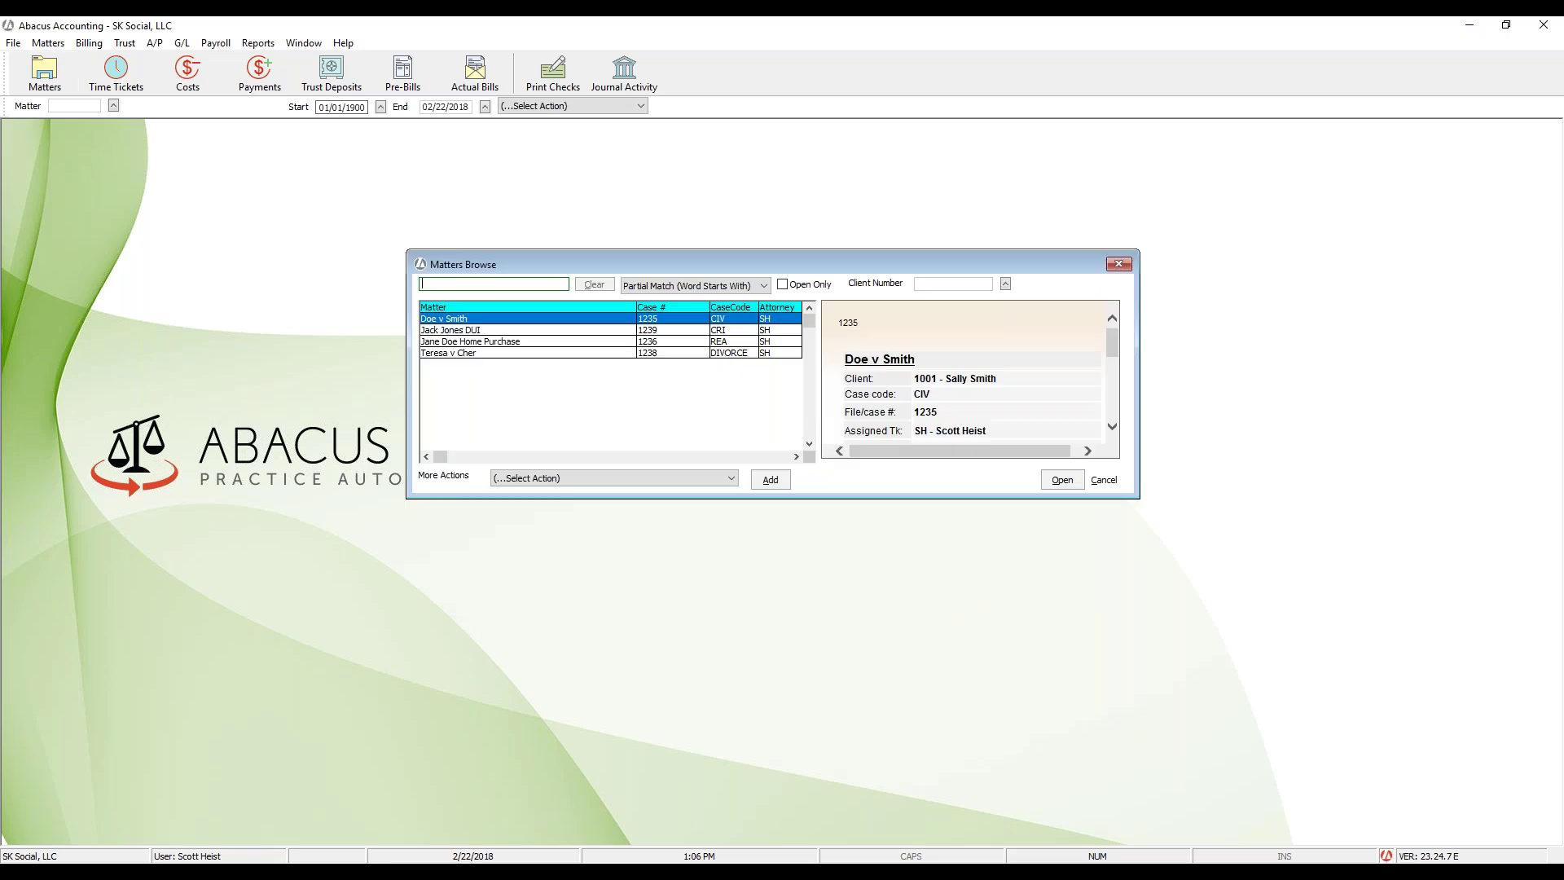
pyautogui.click(500, 354)
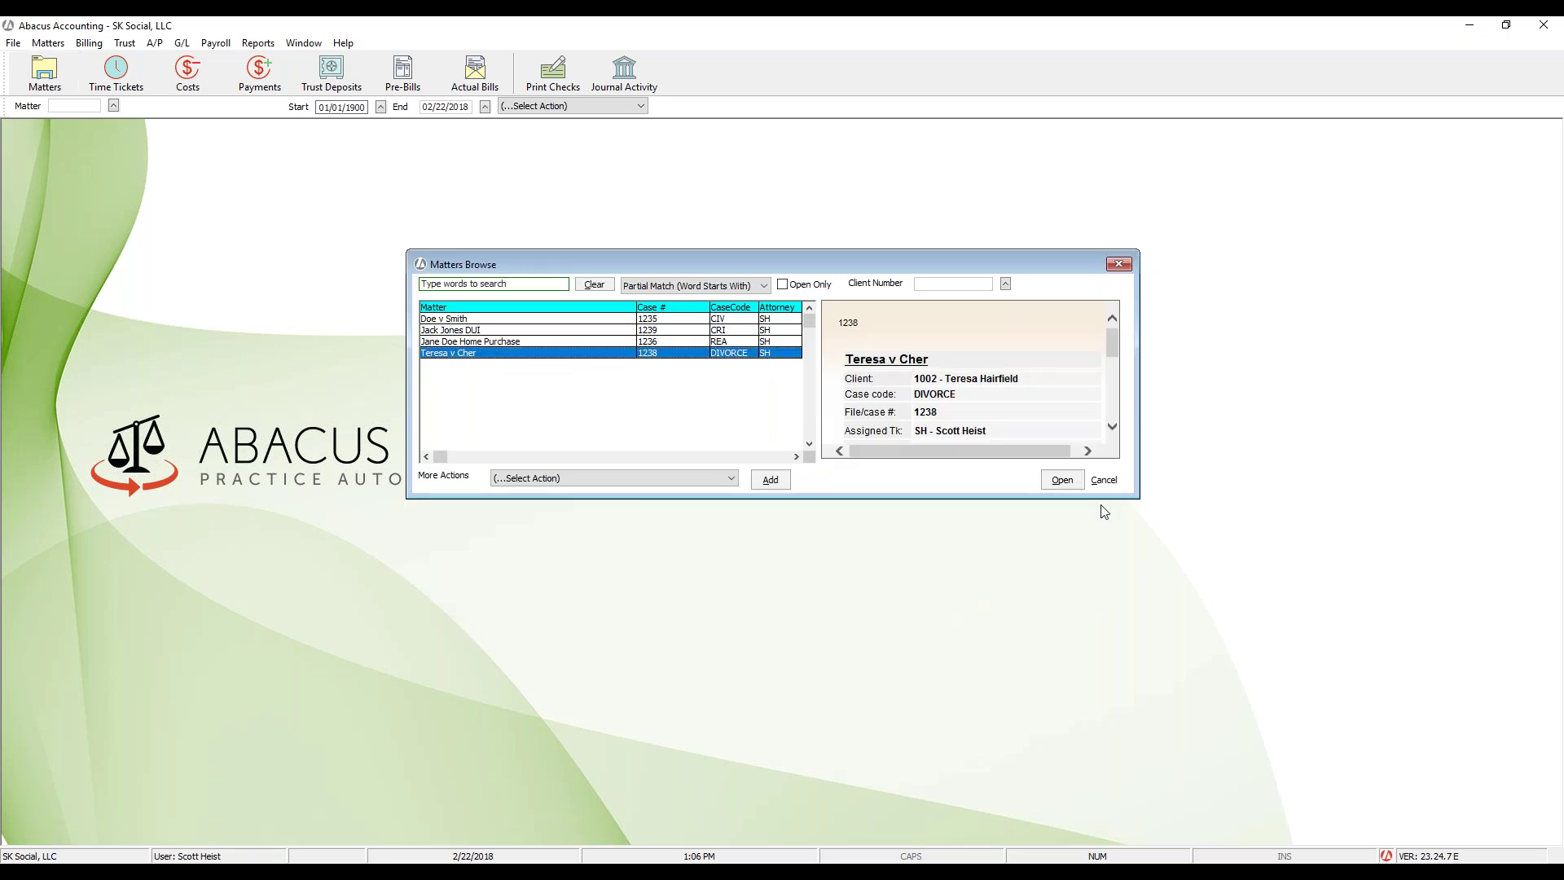
pyautogui.click(1062, 479)
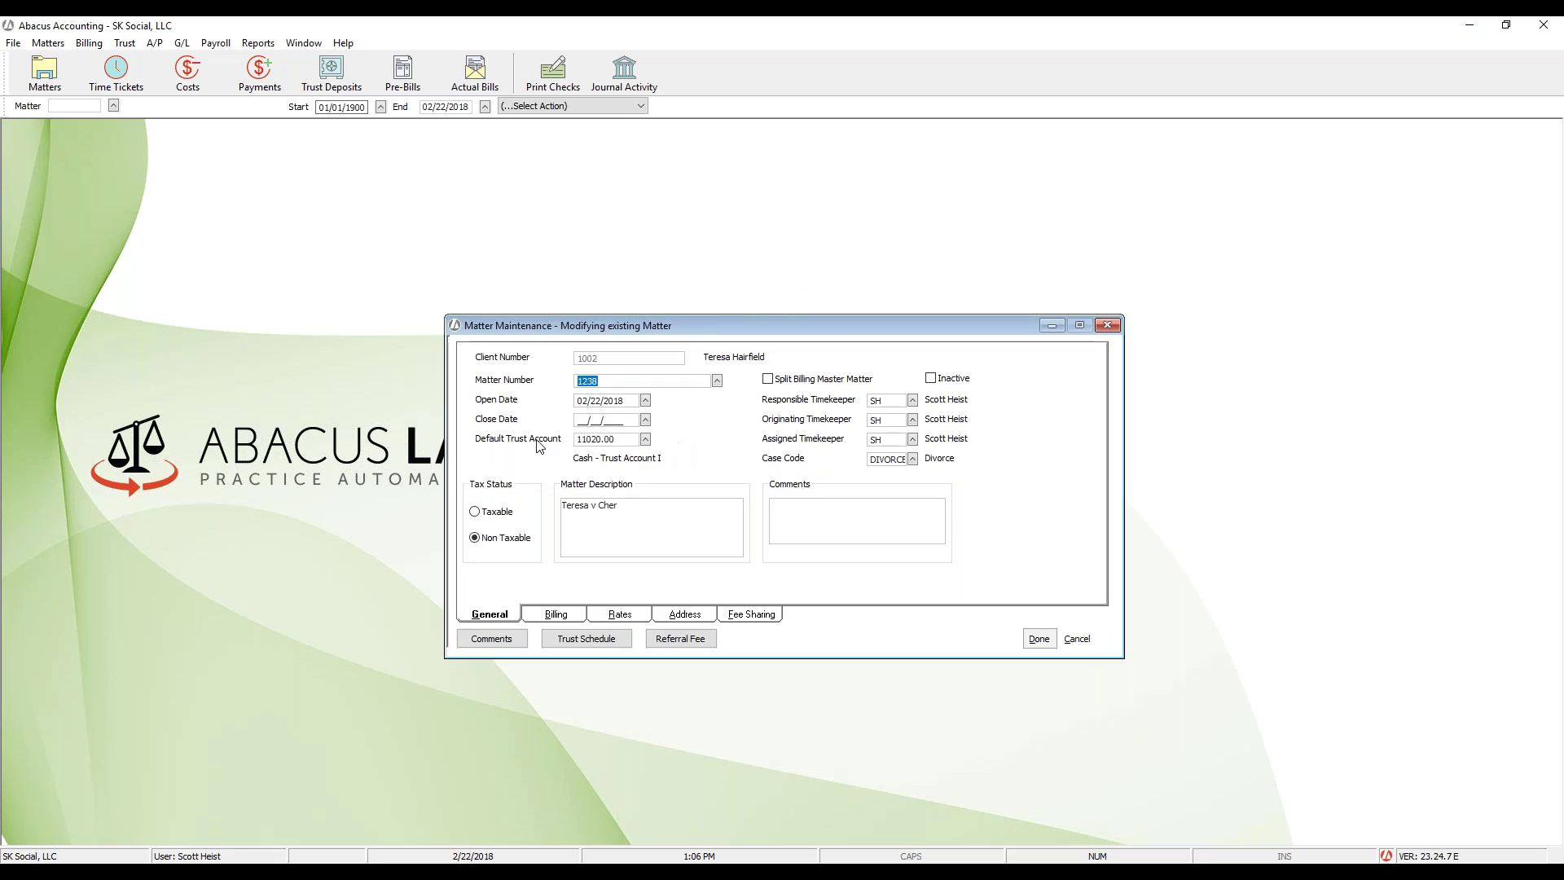
pyautogui.click(569, 619)
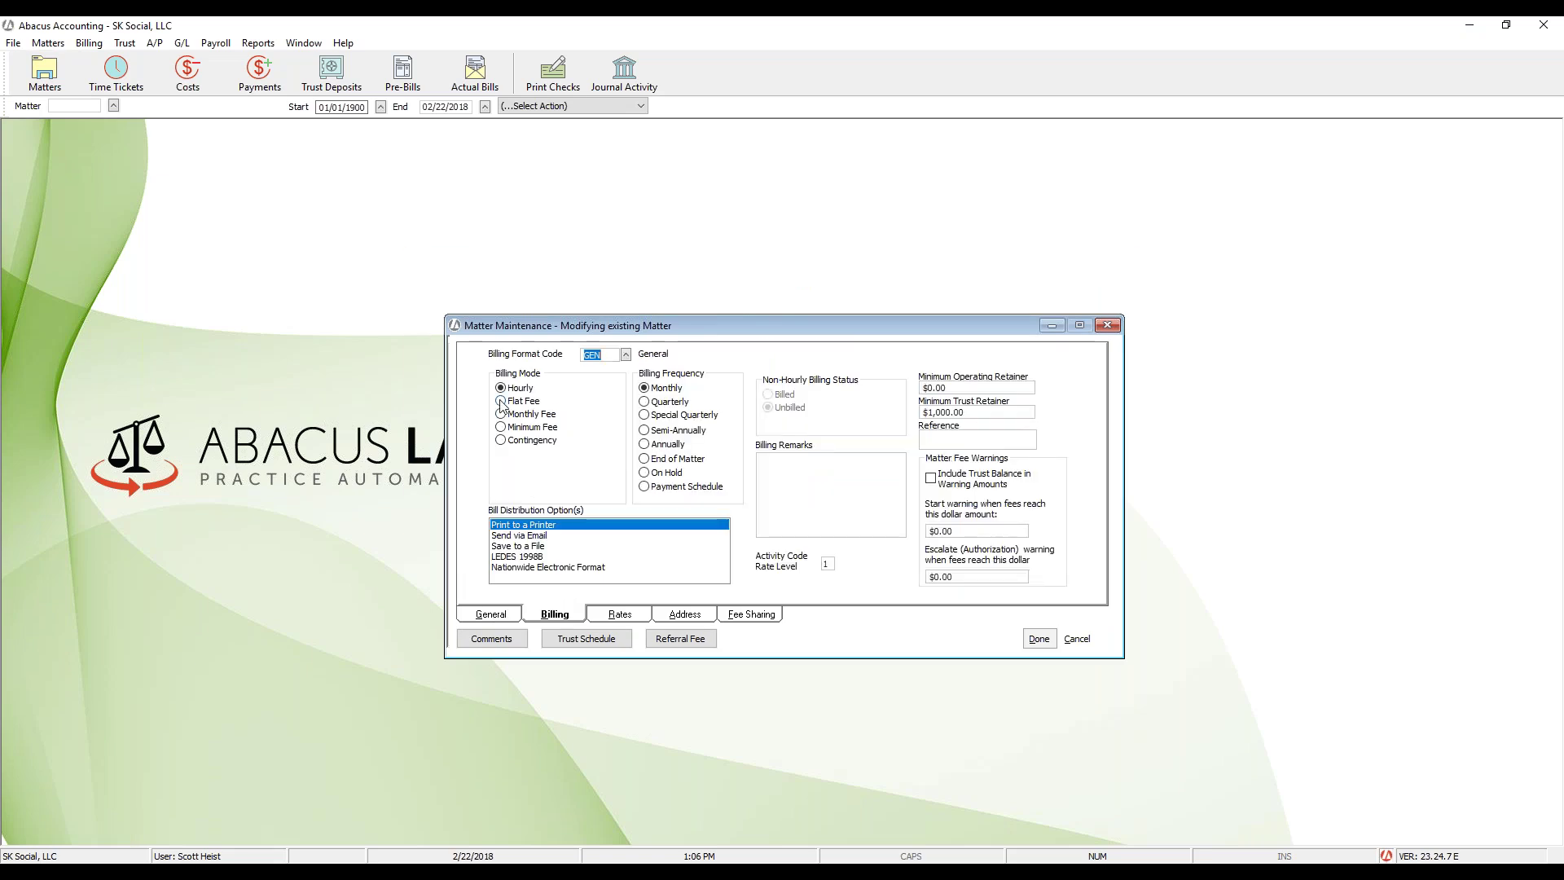
# Step: Set the divorce matter to Flat Fee billing of $5,000.00 with Payment Schedule as the billing frequency
pyautogui.click(502, 401)
pyautogui.write('5000.00')
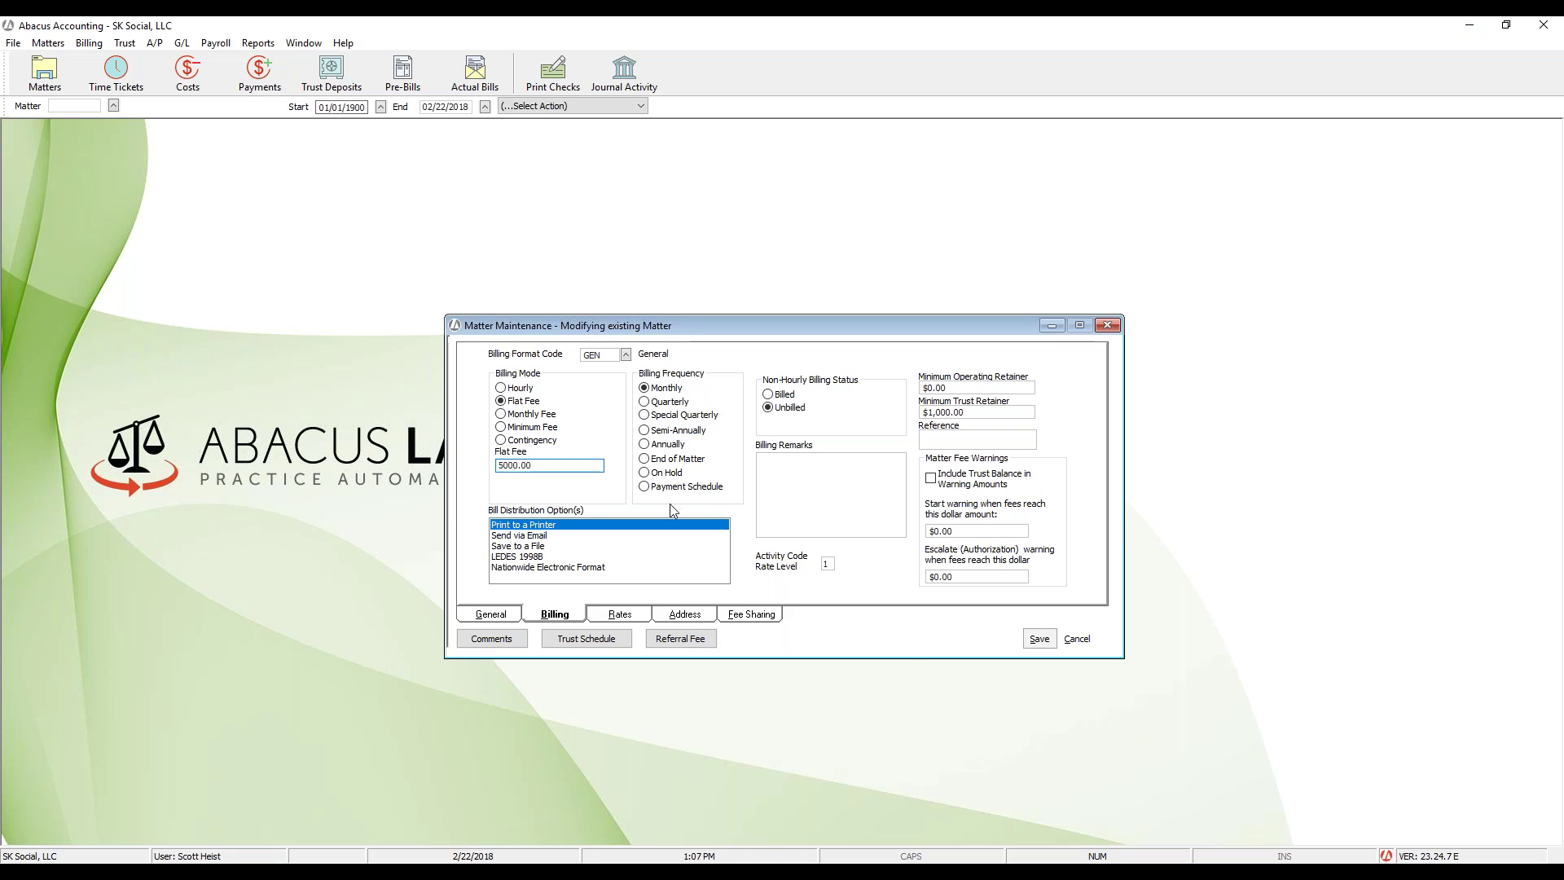
pyautogui.click(652, 487)
# Step: Add a payment schedule calculated by installment amount: $200.00 installments, first due 03/01/2018, at a Bi-Weekly interval
pyautogui.click(833, 621)
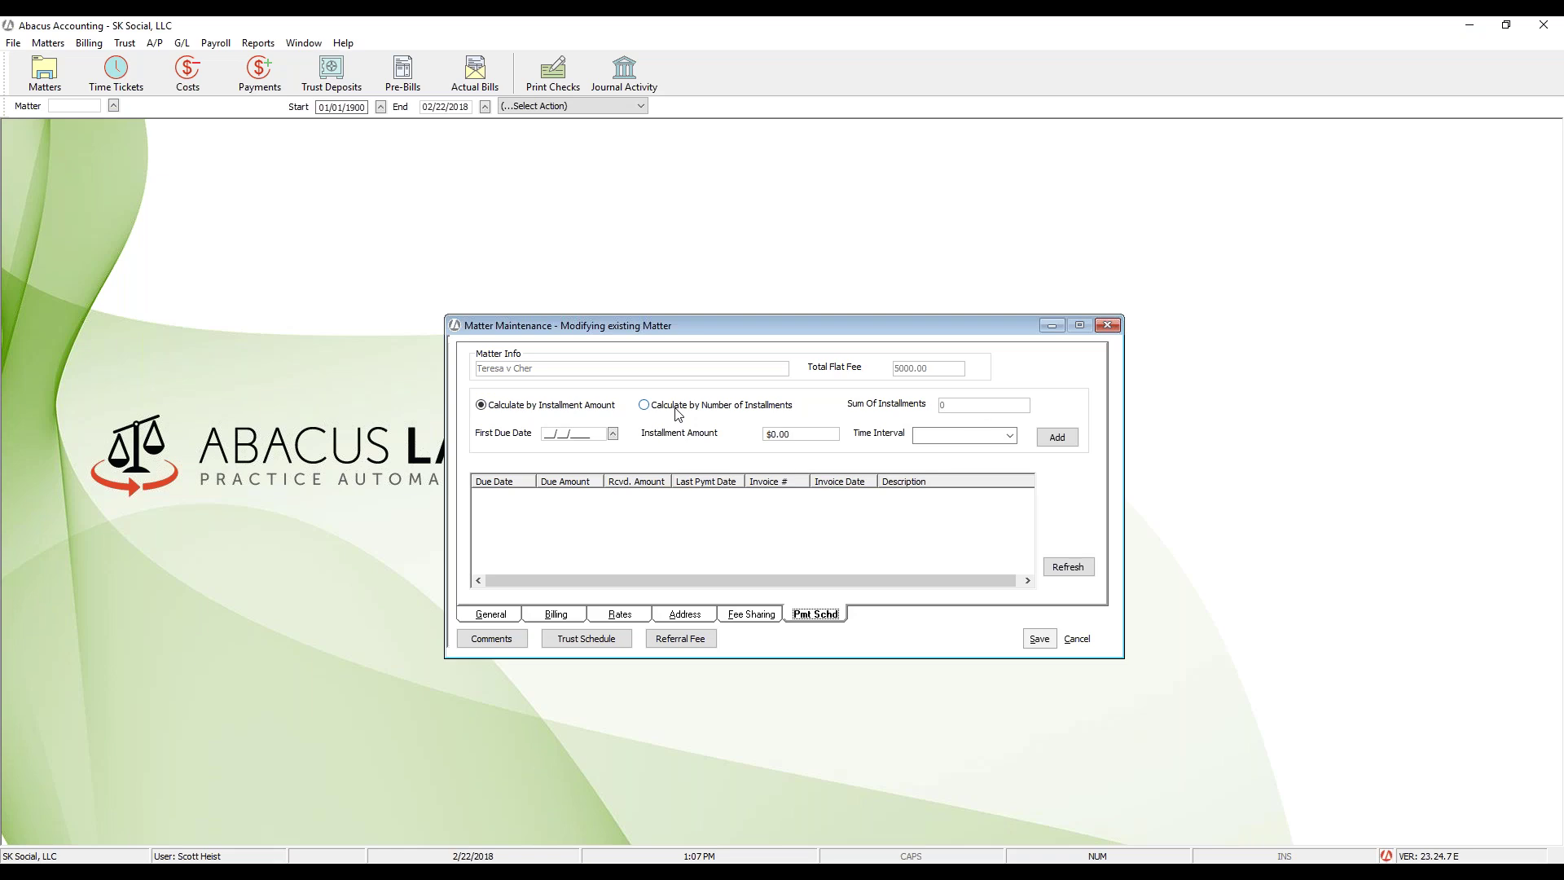
pyautogui.click(811, 433)
pyautogui.write('200.00')
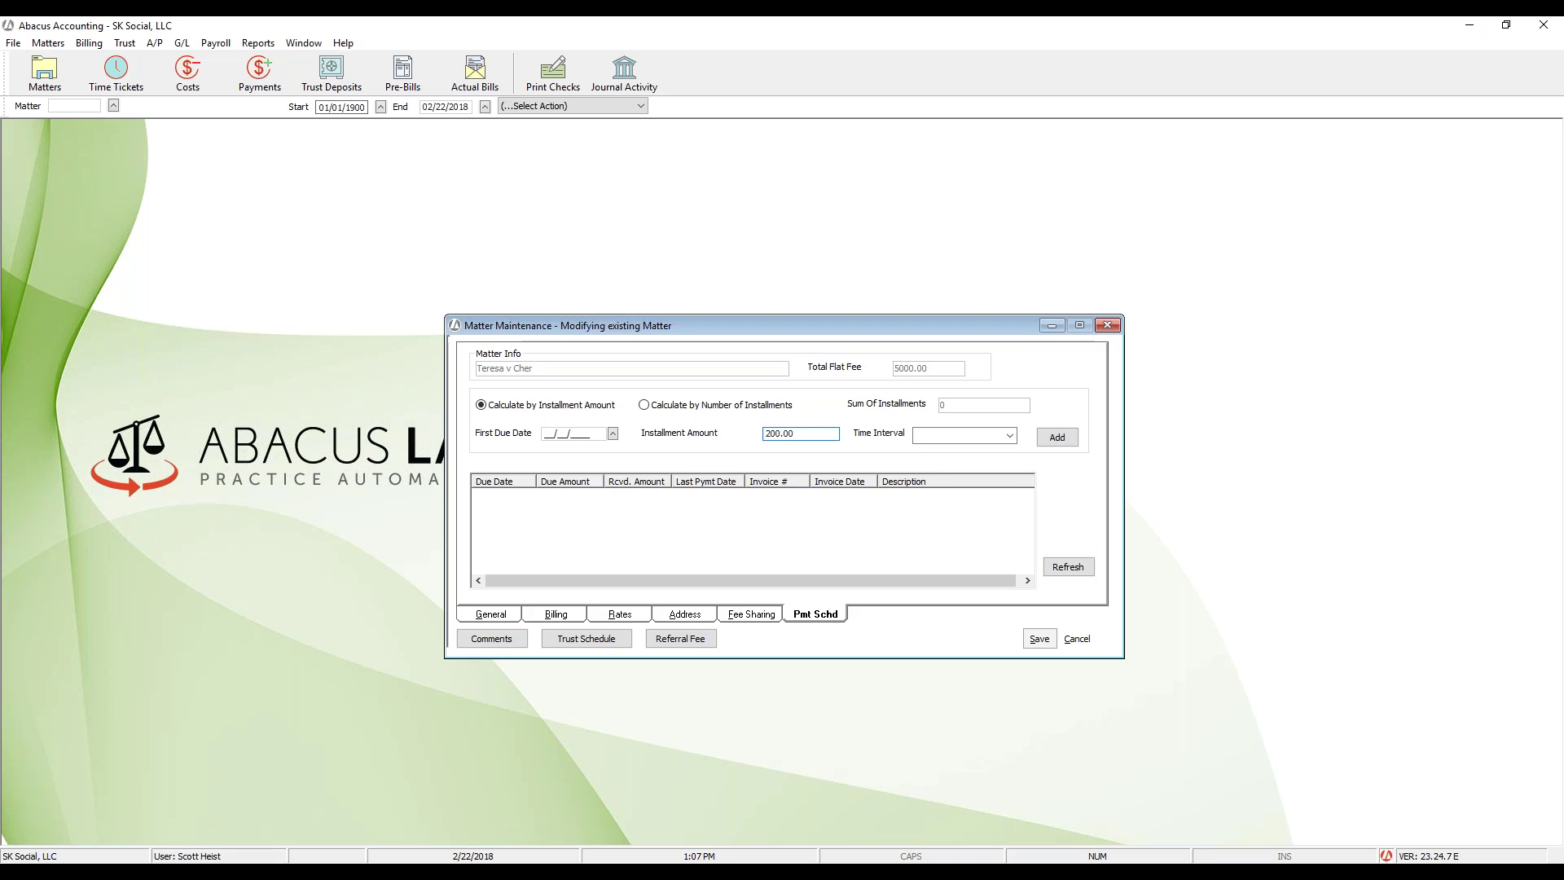
pyautogui.click(613, 433)
pyautogui.click(843, 446)
pyautogui.click(805, 481)
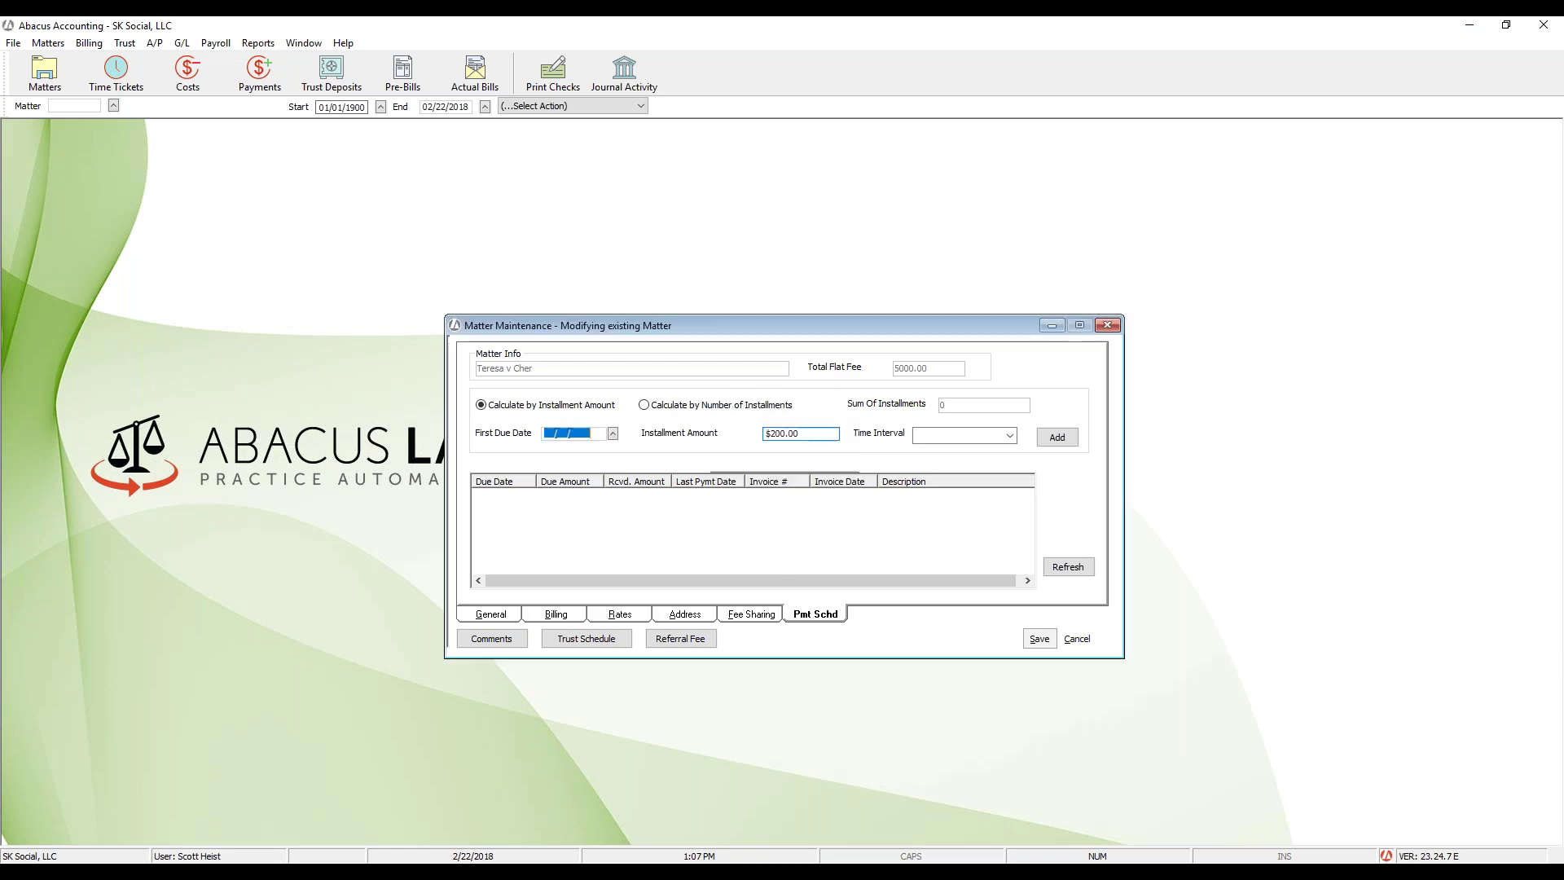
pyautogui.click(1009, 435)
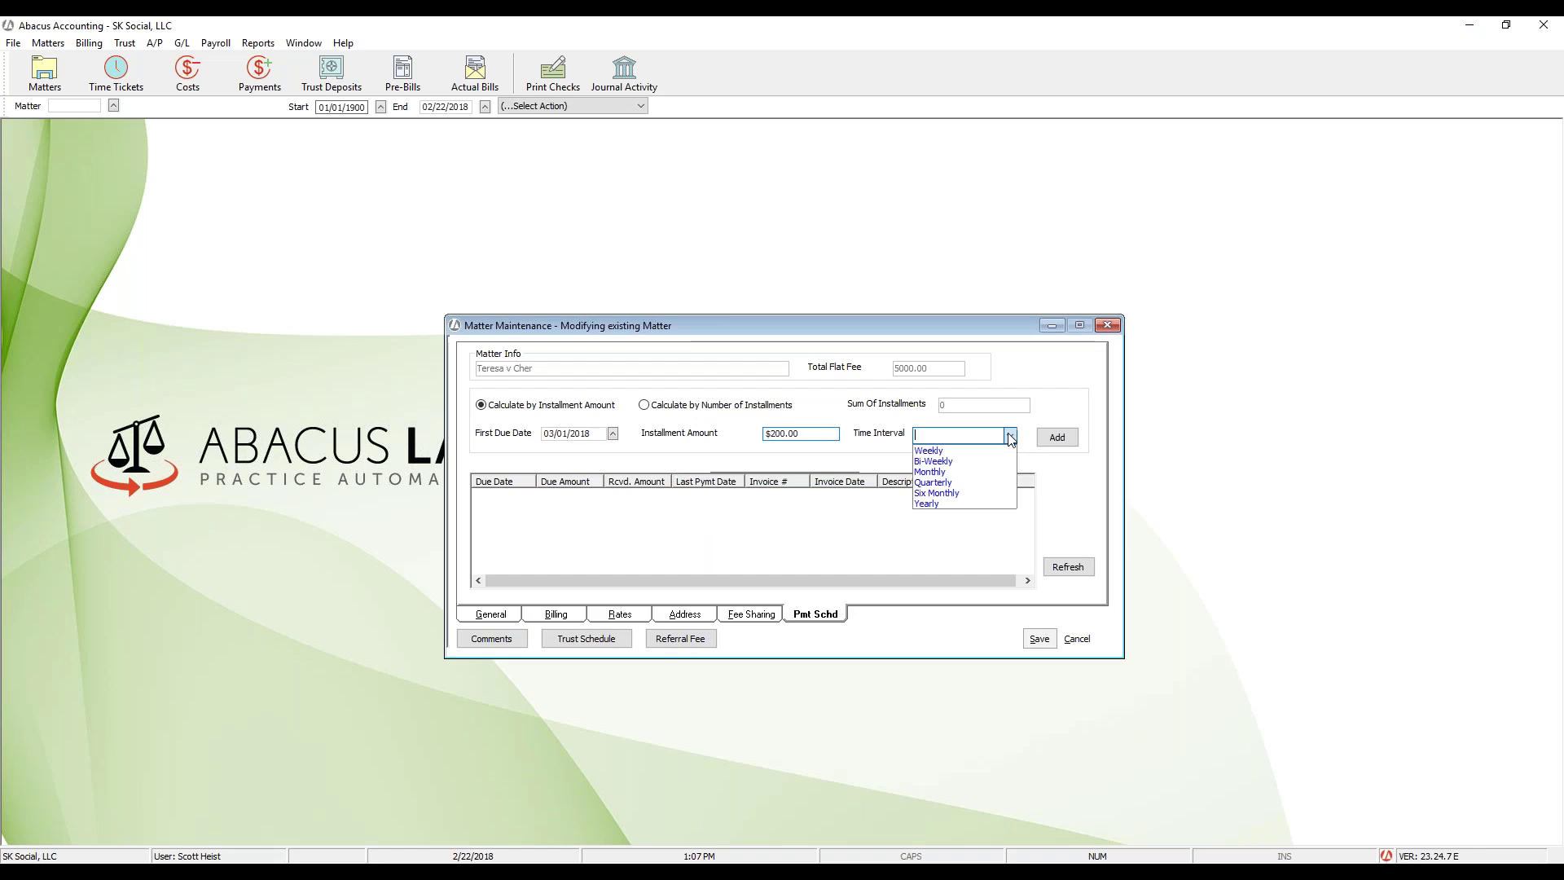
pyautogui.click(951, 462)
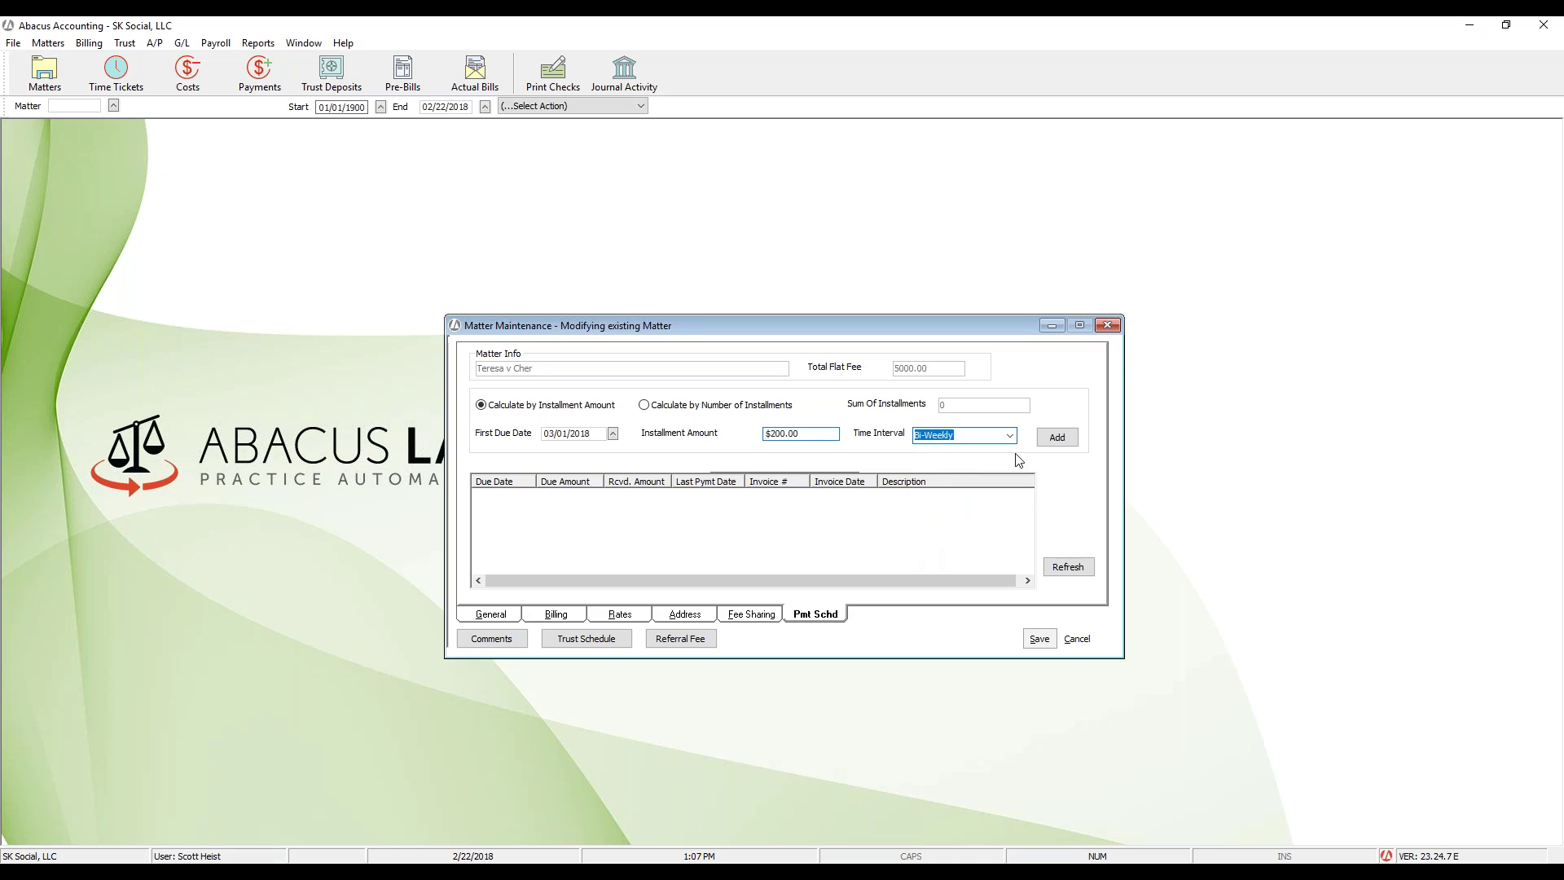
pyautogui.click(1059, 438)
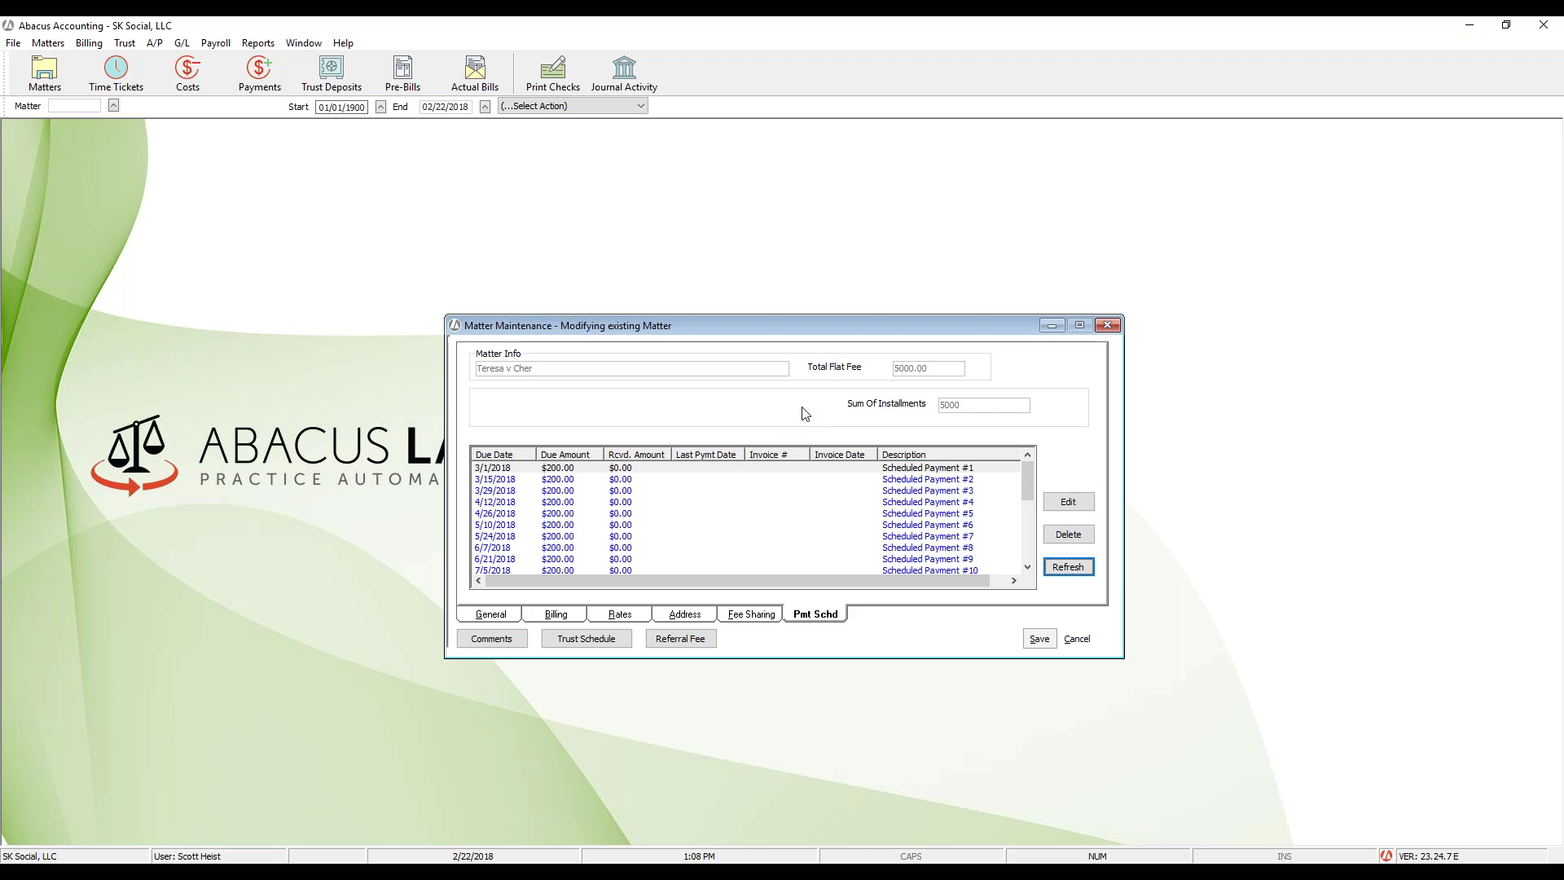
# Step: Check the divorce matter's billing settings, save the modifications and close the matter
pyautogui.click(563, 617)
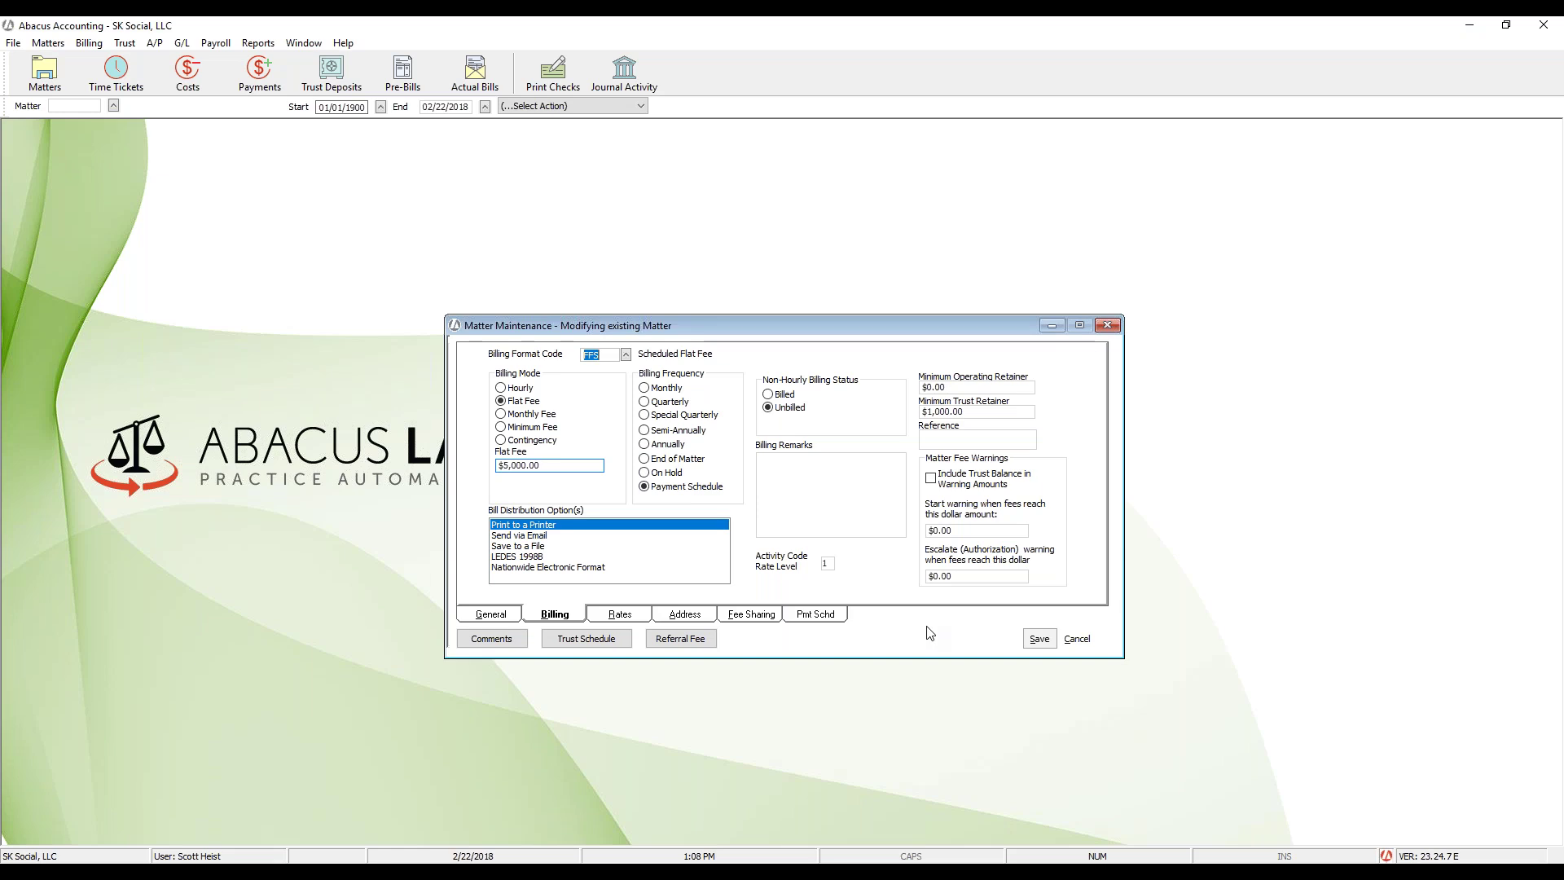
pyautogui.click(1039, 638)
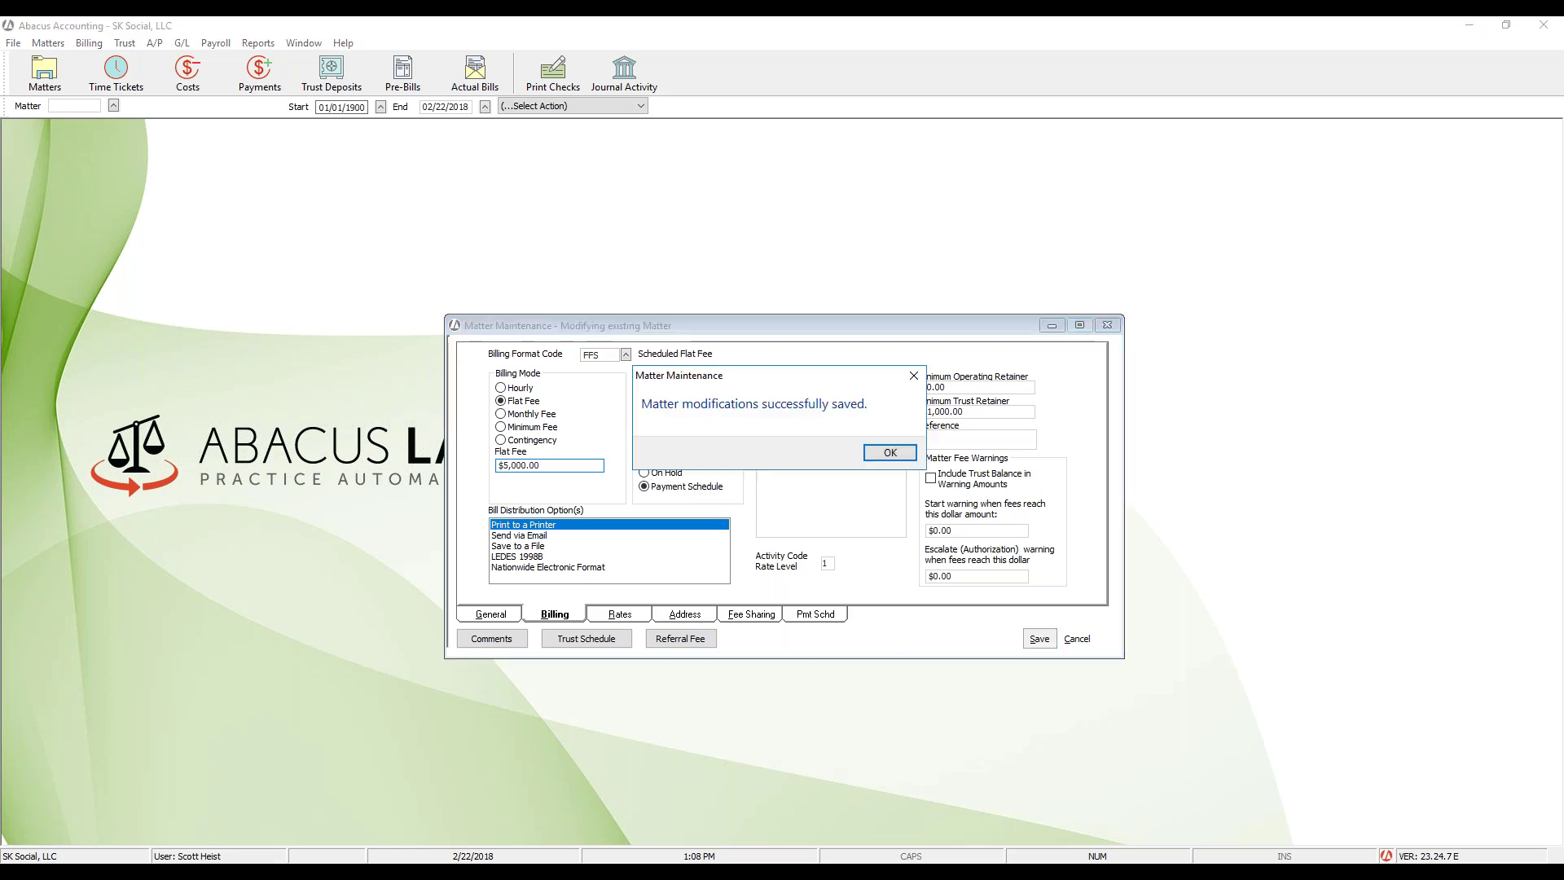
pyautogui.click(889, 452)
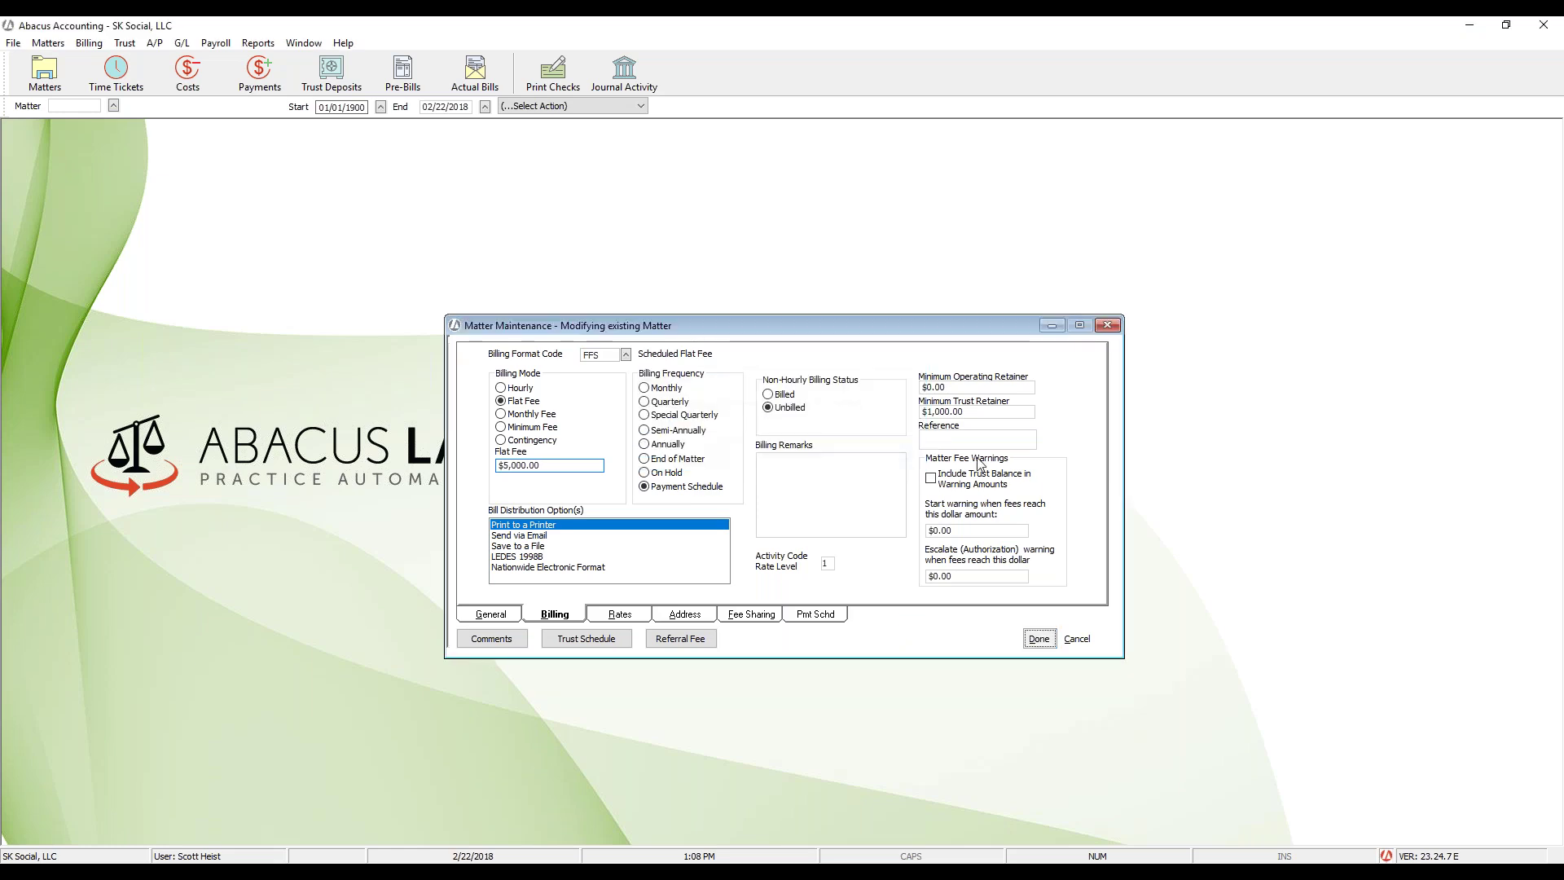
pyautogui.click(1116, 327)
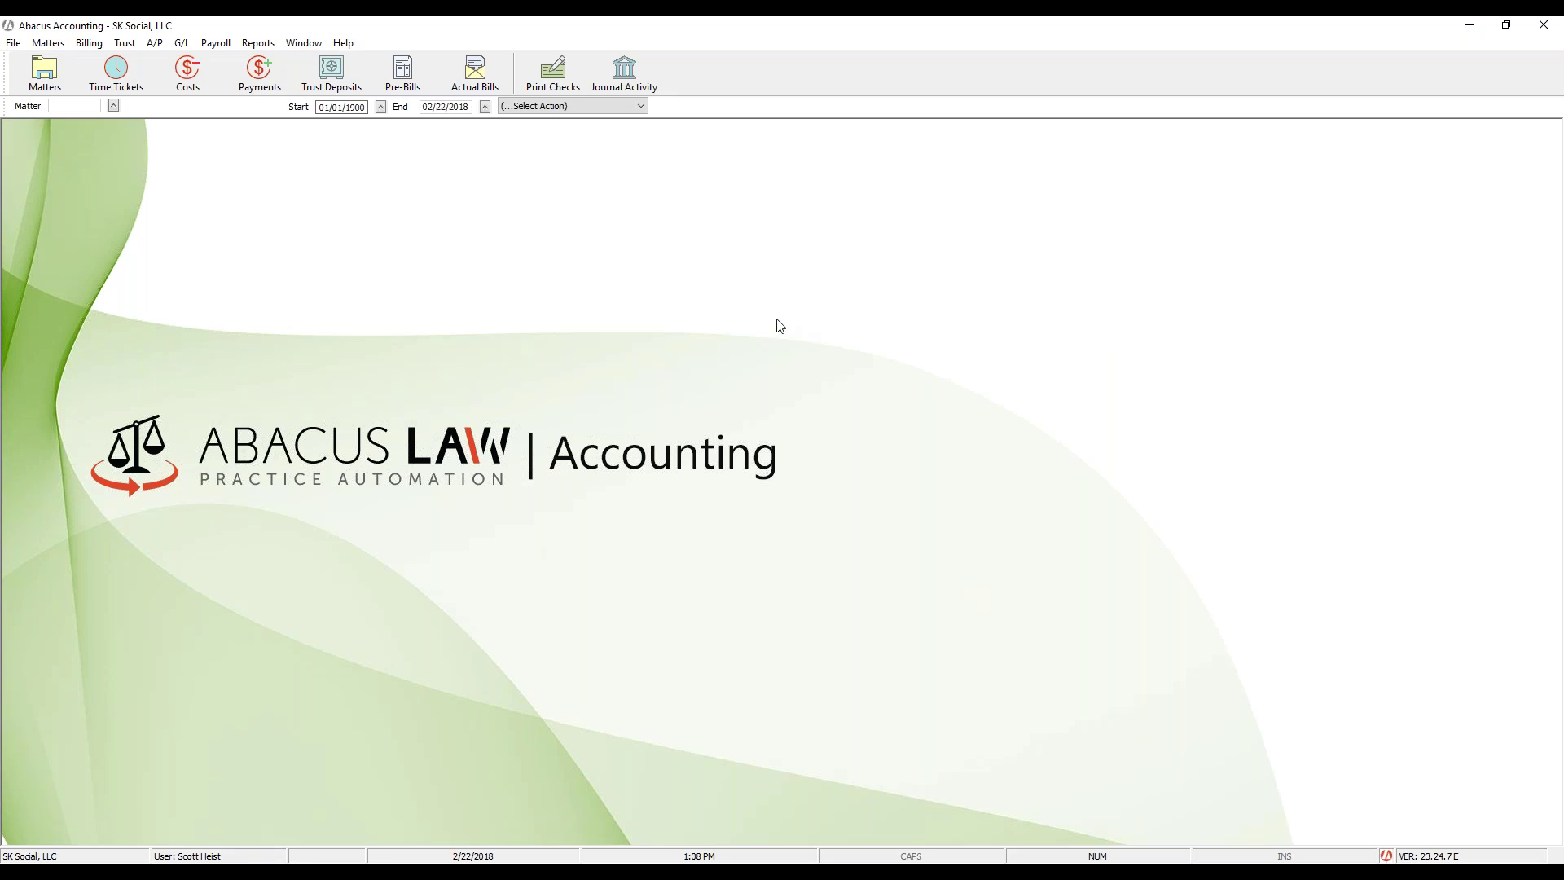
# Step: Open the DUI matter from the matters list and show its billing settings
pyautogui.click(70, 91)
pyautogui.click(515, 333)
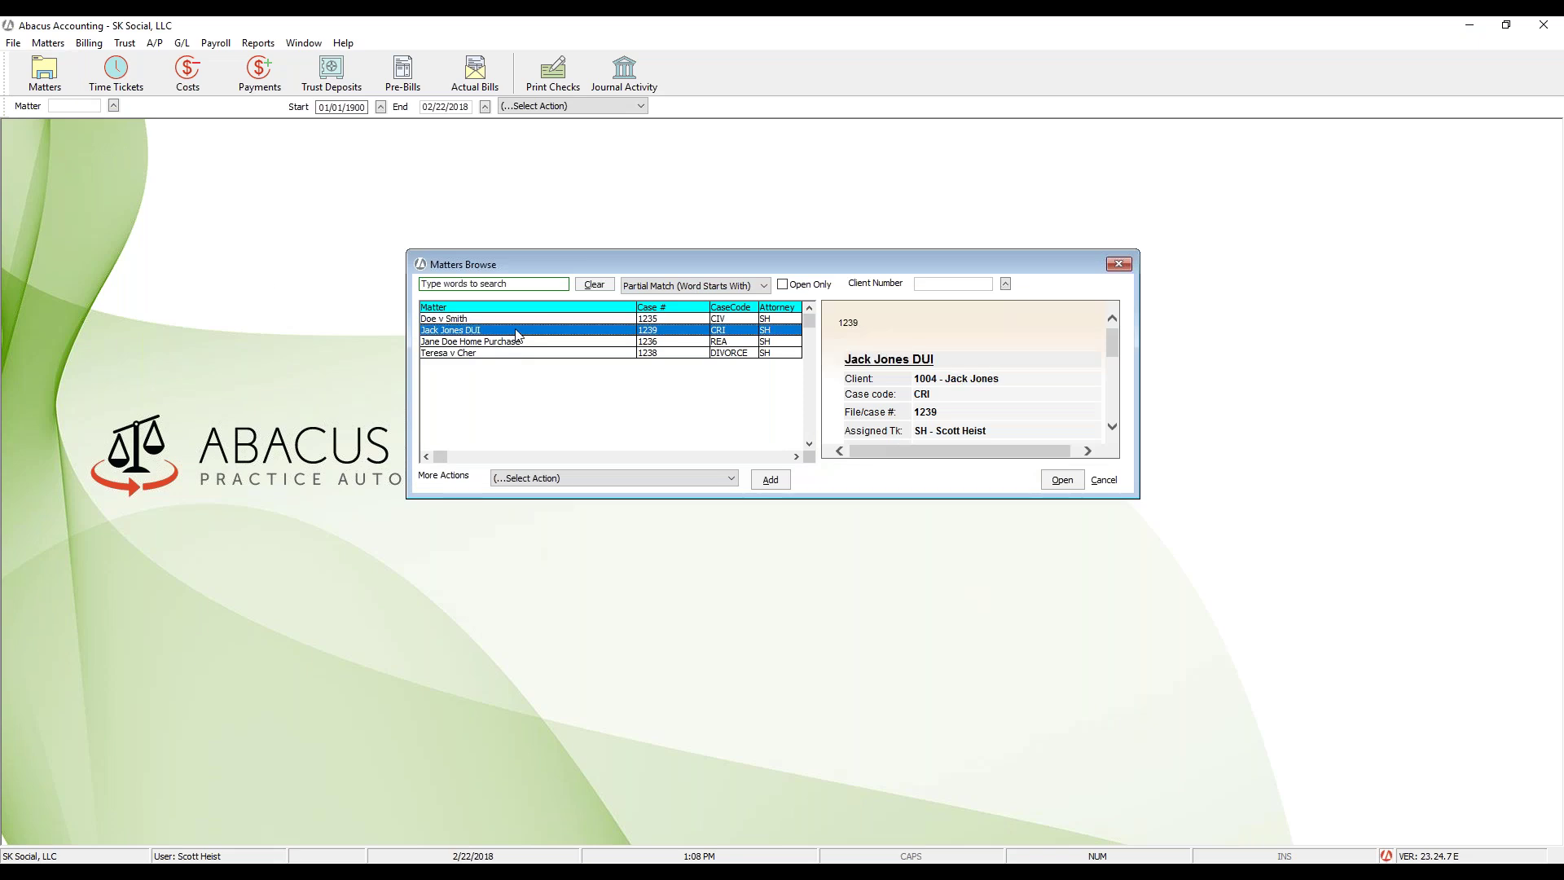
pyautogui.click(1062, 479)
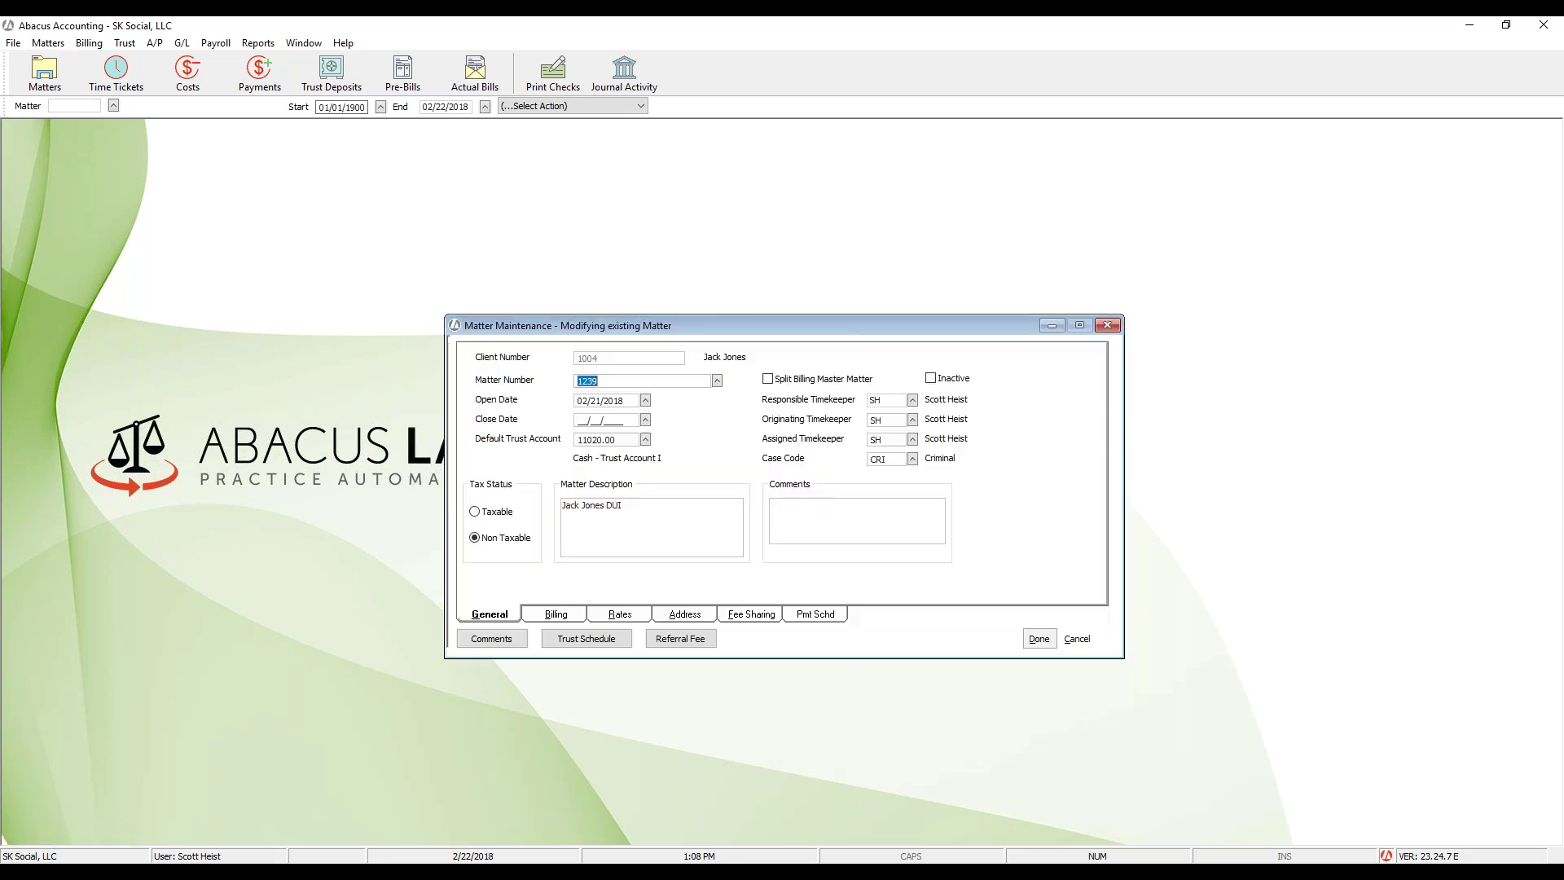
pyautogui.moveTo(817, 325); pyautogui.dragTo(808, 293)
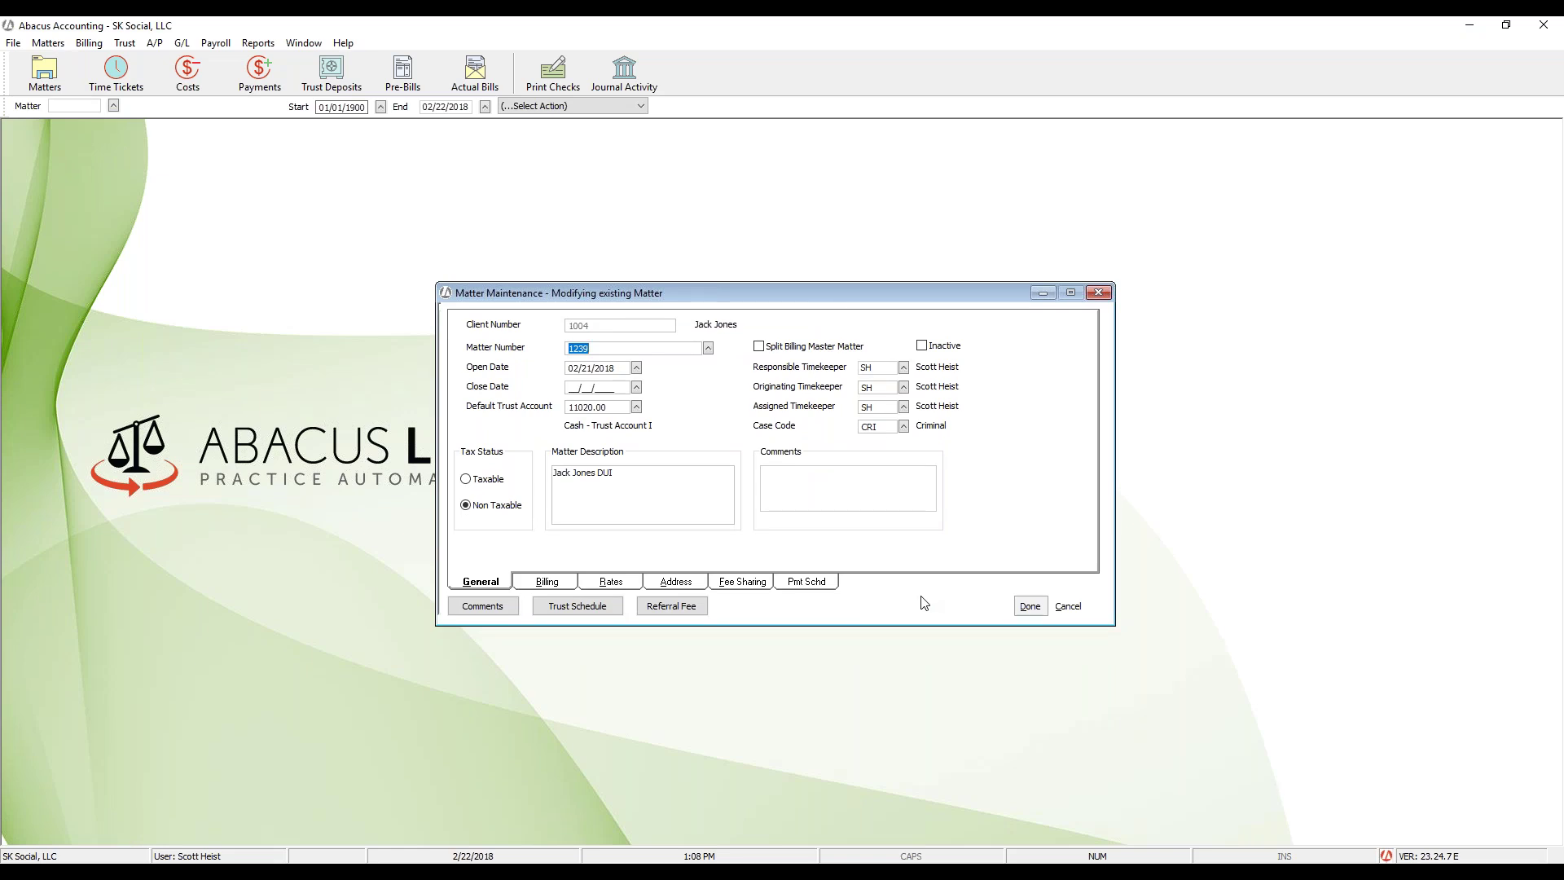
pyautogui.click(547, 581)
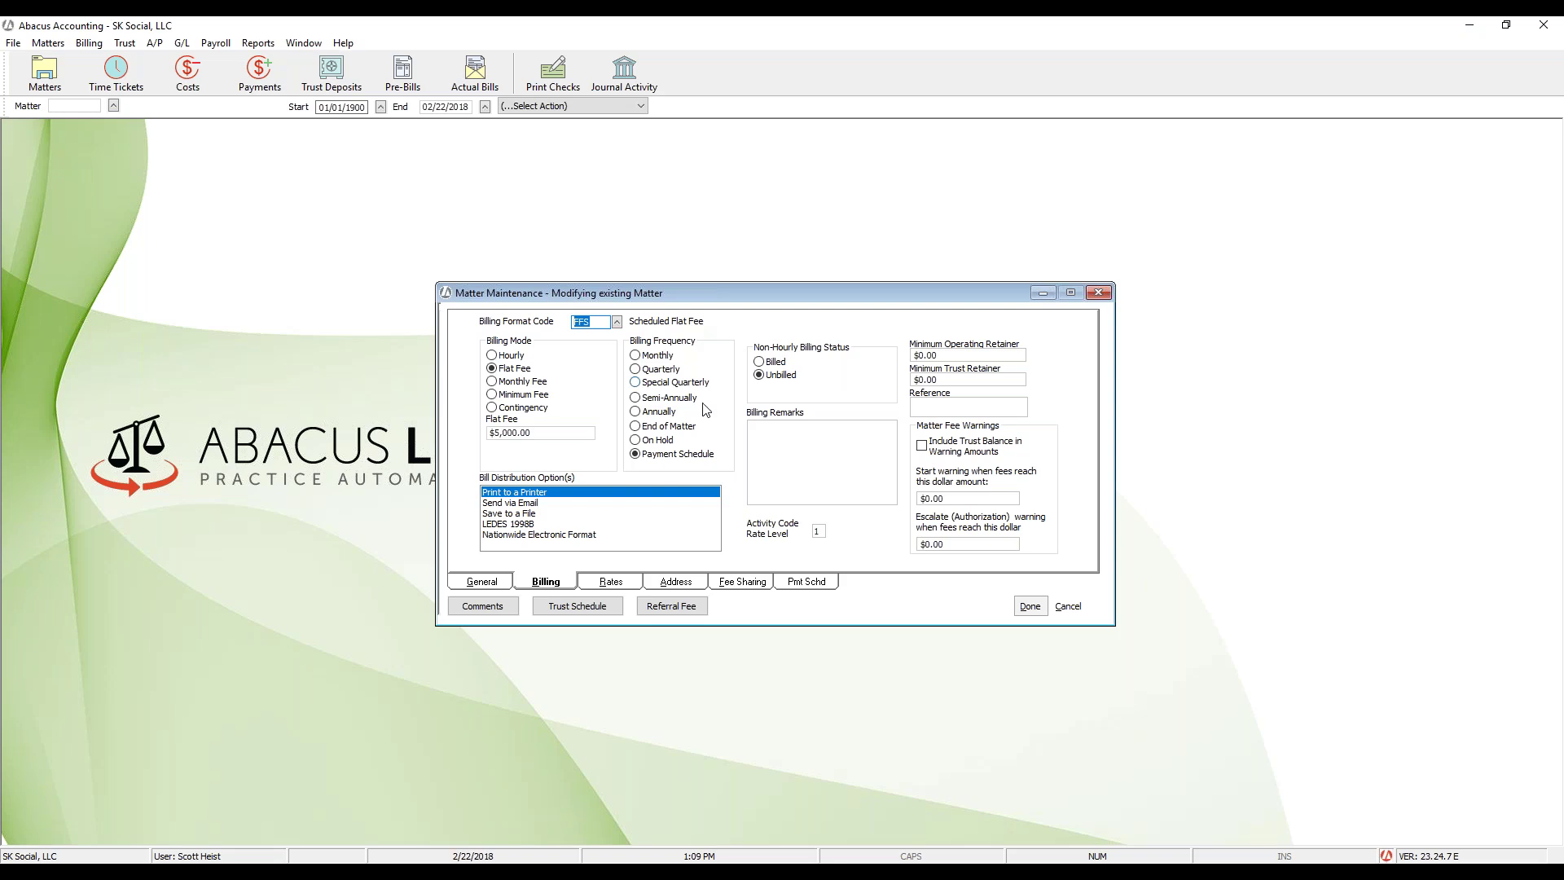
# Step: Set the DUI matter's billing frequency to End of Matter and its billing format code to GEN (General)
pyautogui.click(649, 426)
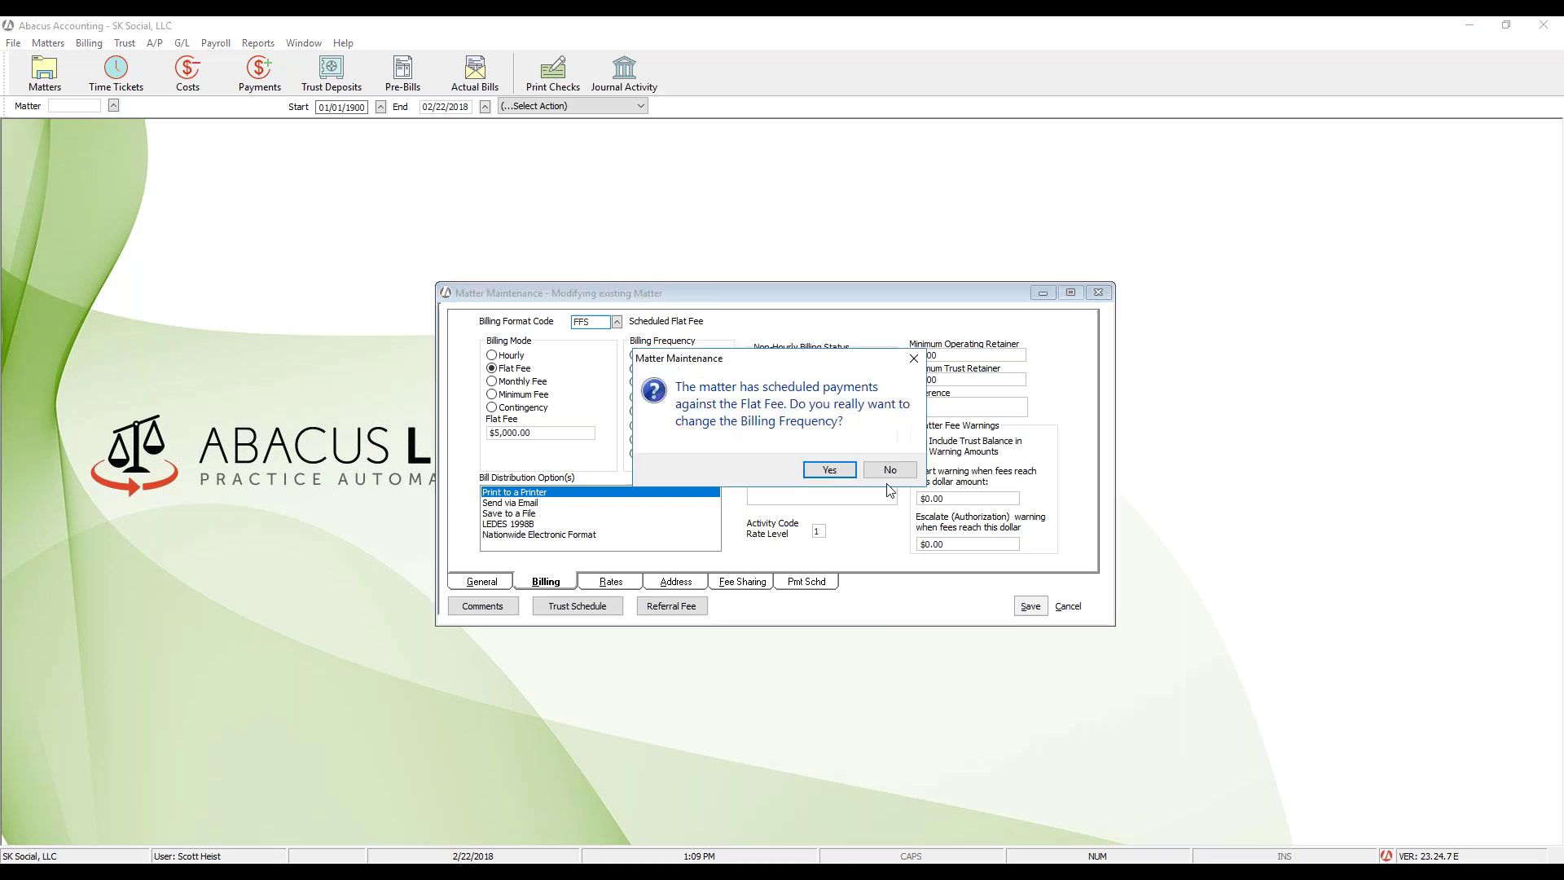
pyautogui.click(829, 469)
pyautogui.click(617, 322)
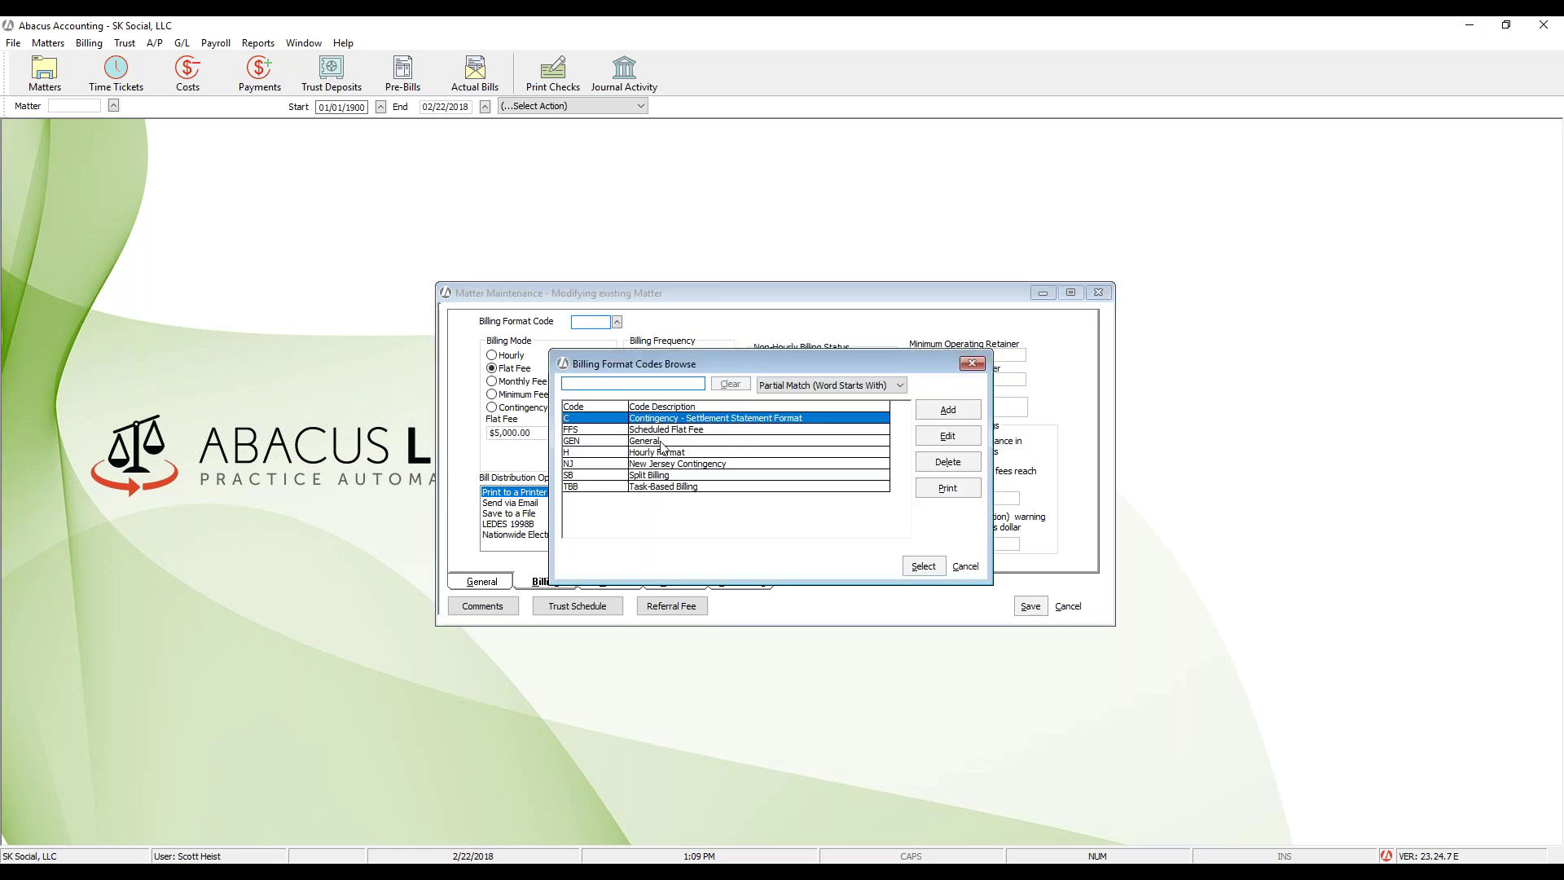
pyautogui.click(662, 445)
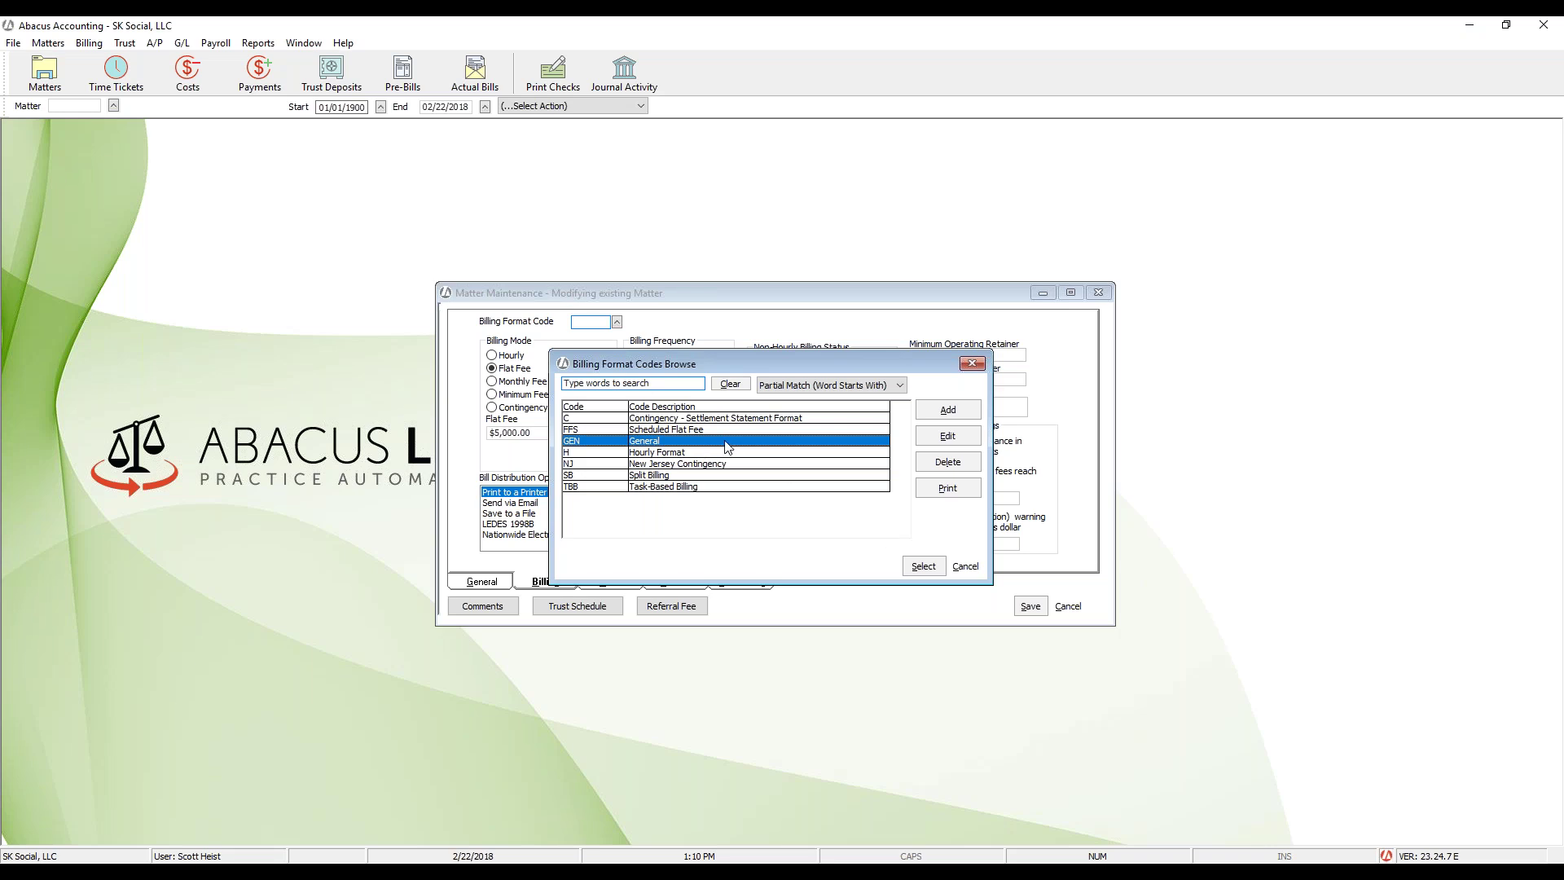
pyautogui.moveTo(803, 363); pyautogui.dragTo(800, 480)
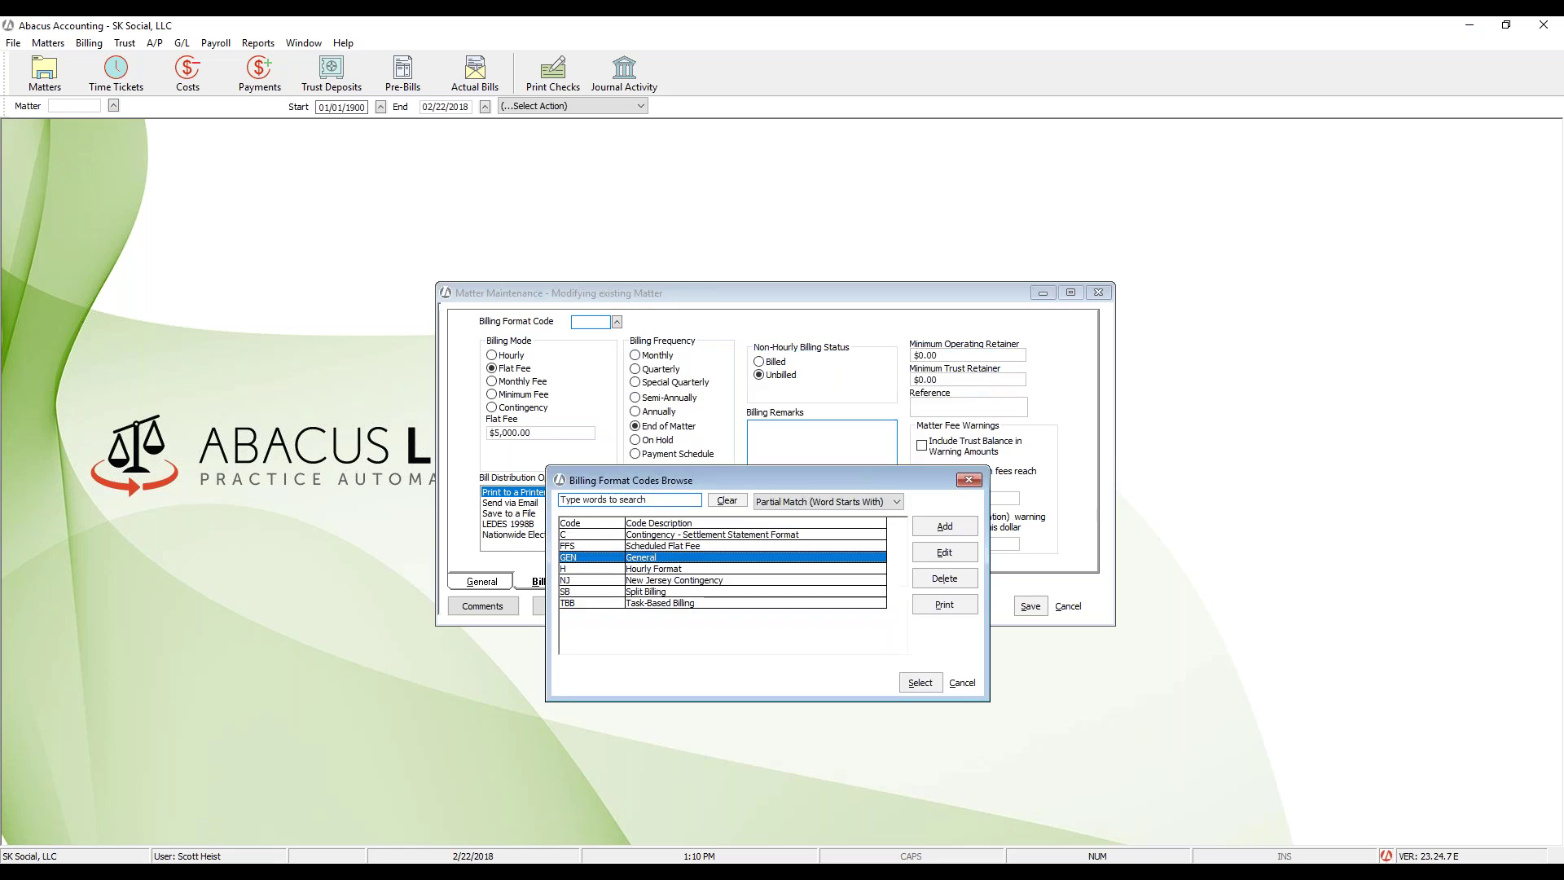
pyautogui.moveTo(689, 468); pyautogui.dragTo(735, 376)
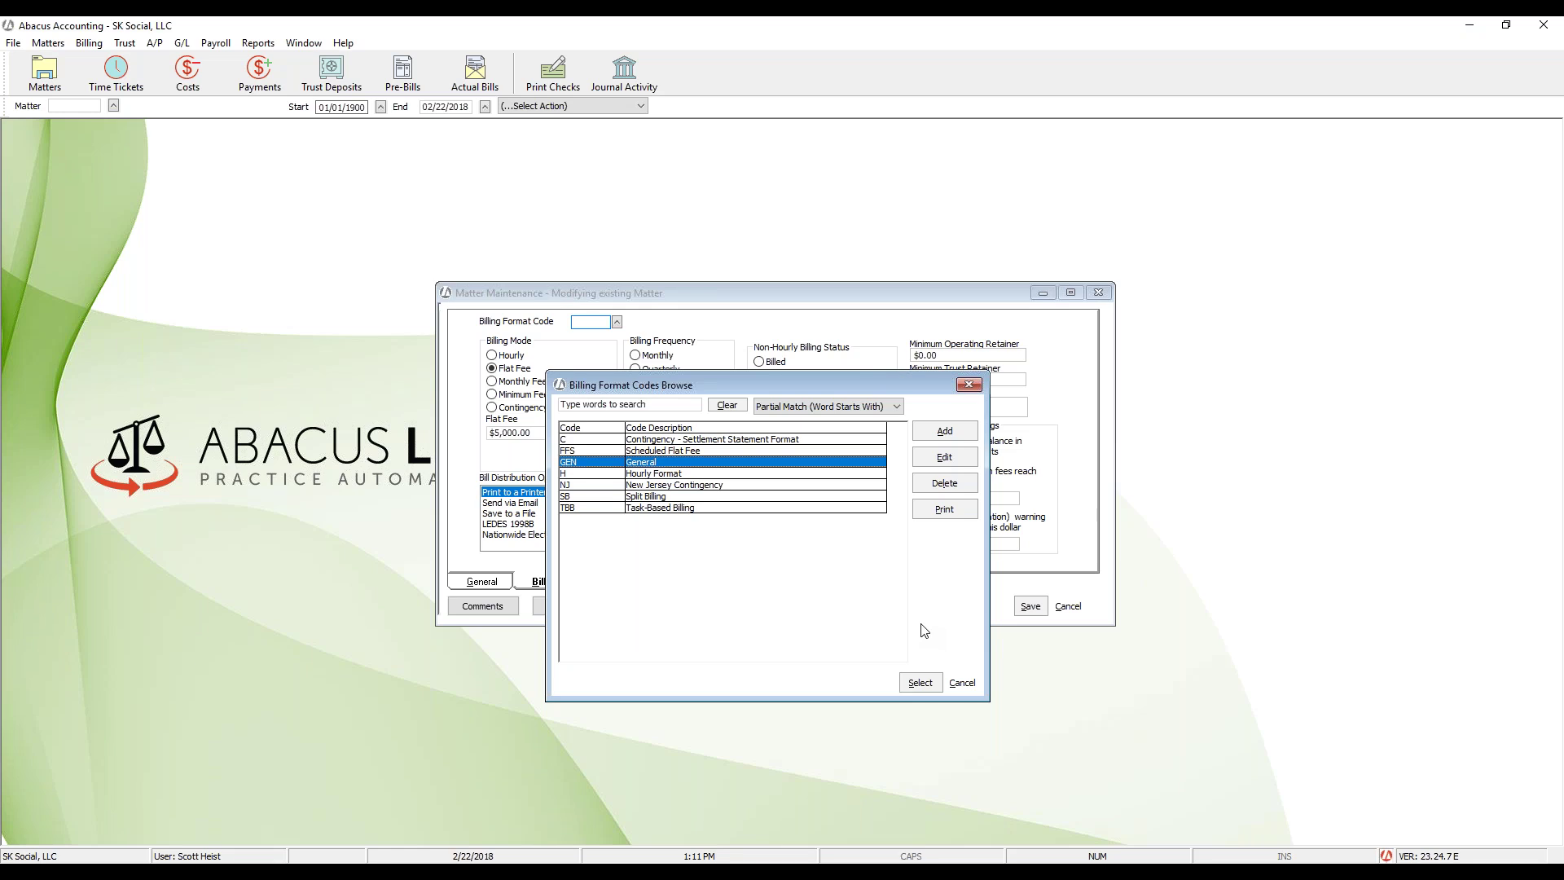
pyautogui.click(927, 682)
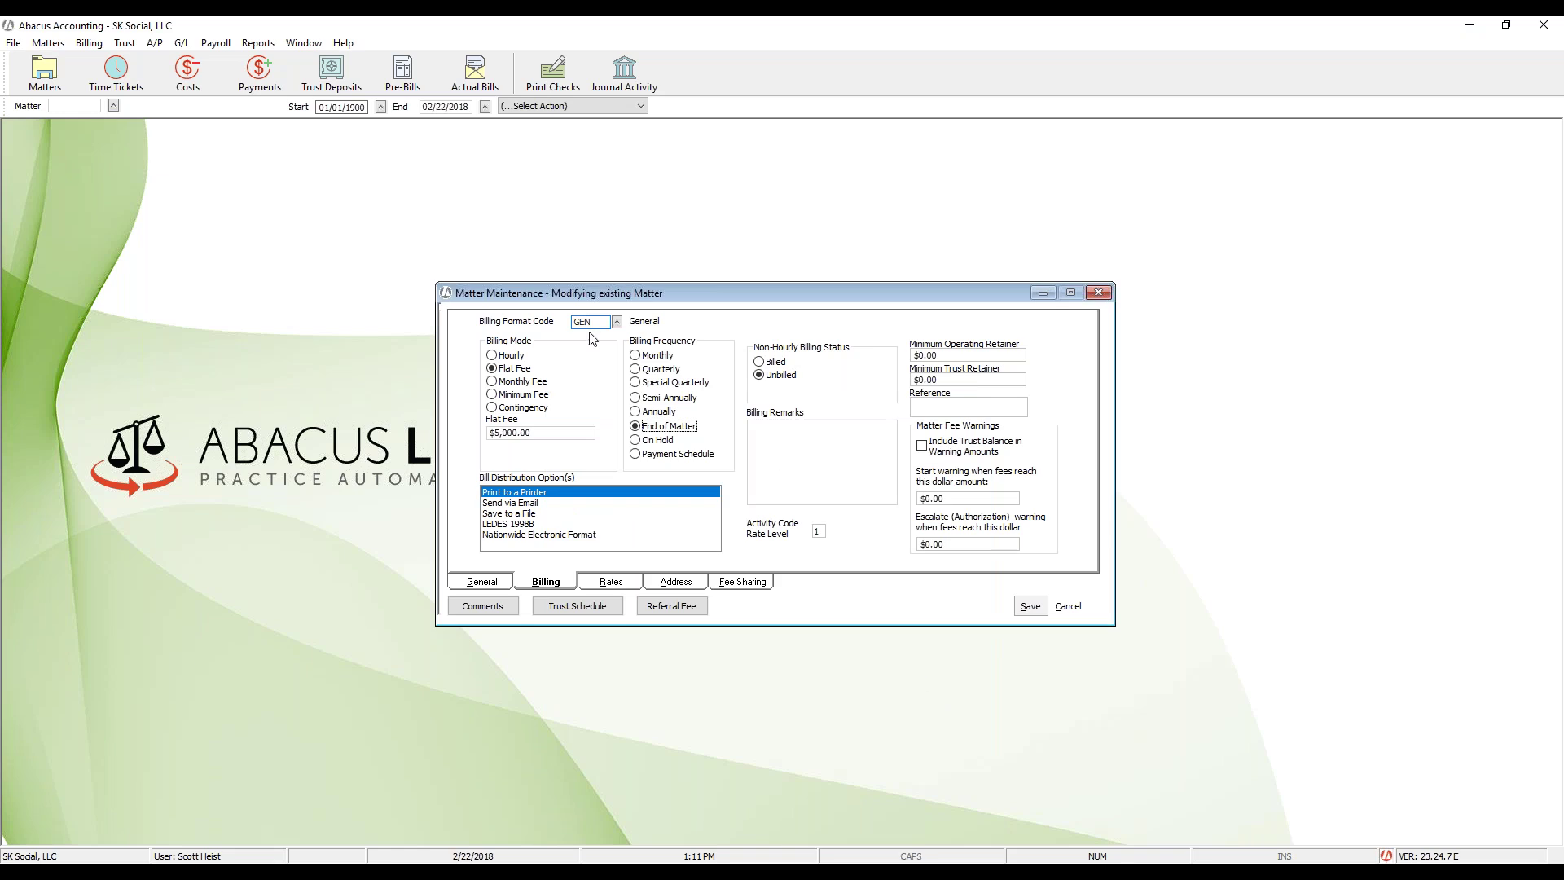
# Step: Restore the DUI matter's FFS billing format code and Payment Schedule billing frequency, save the modifications and close the matter
pyautogui.click(617, 323)
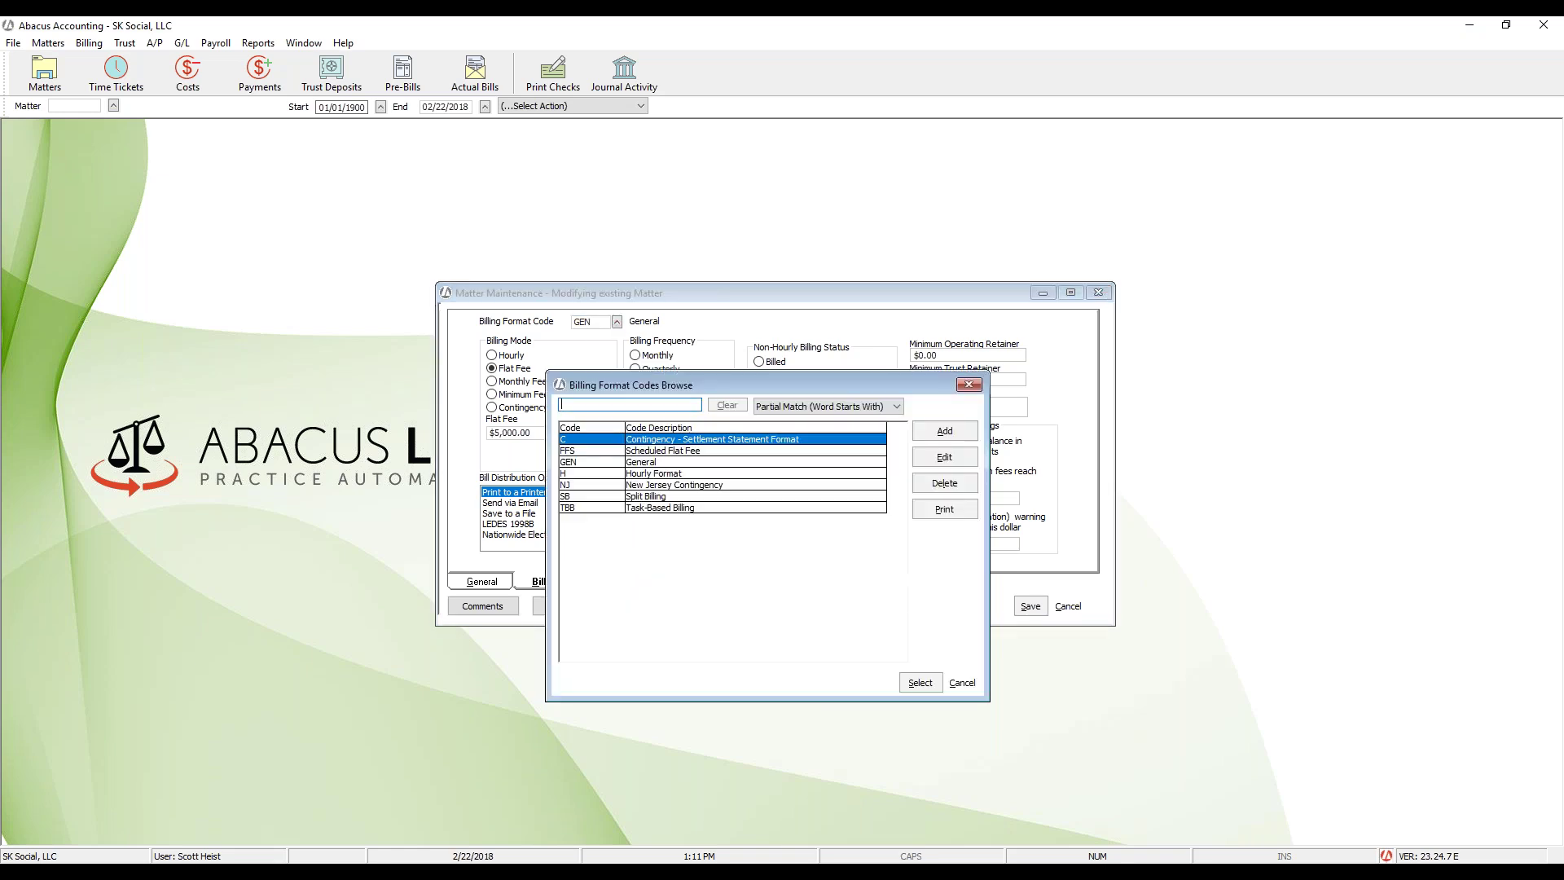
pyautogui.click(712, 452)
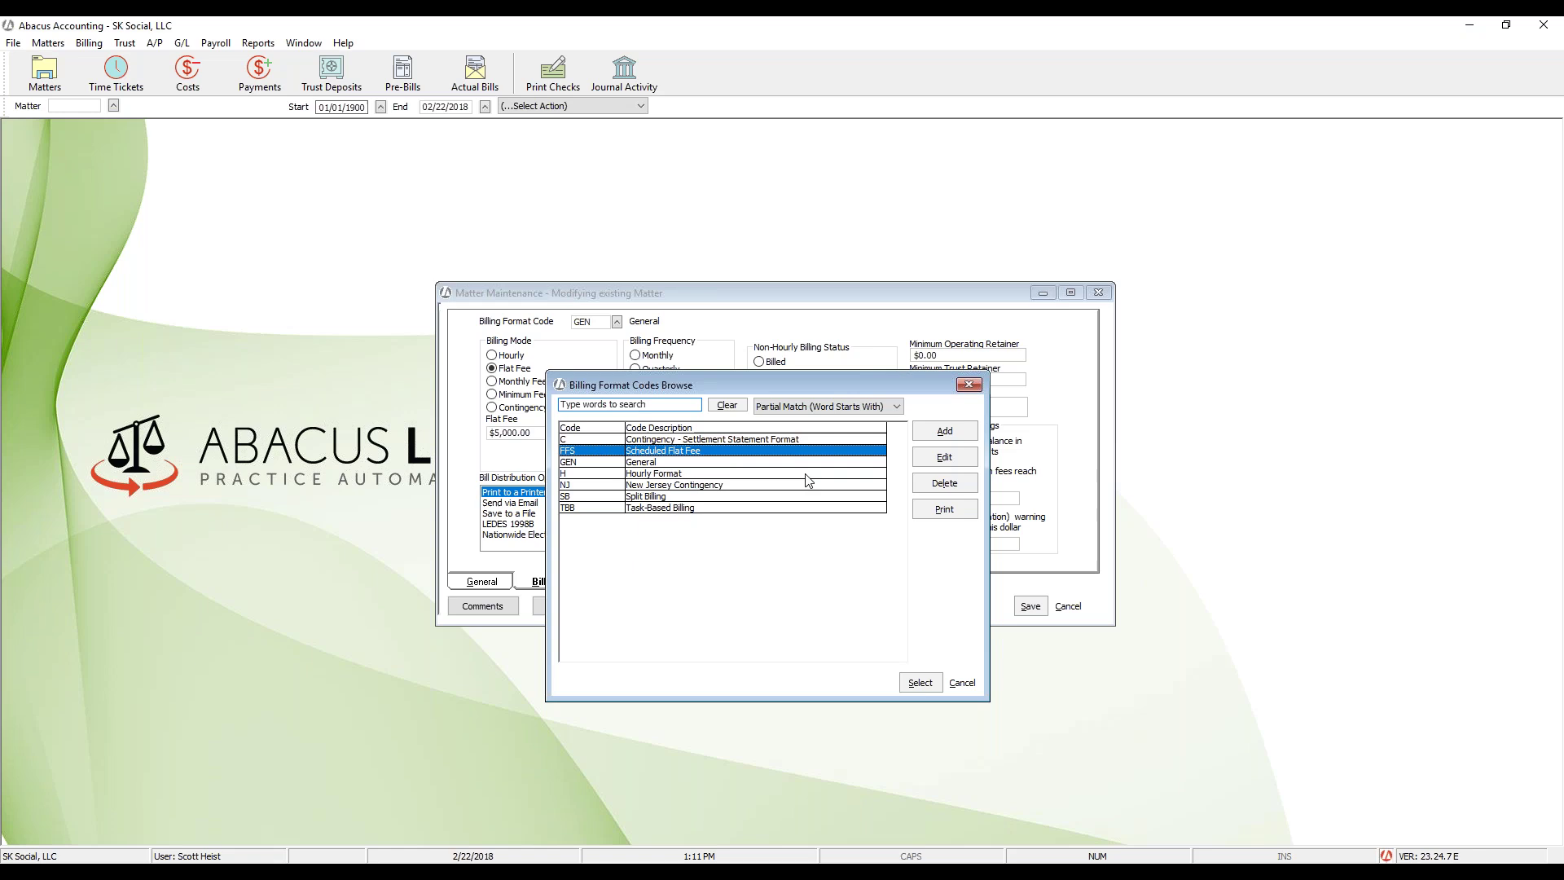
pyautogui.click(919, 683)
pyautogui.click(642, 454)
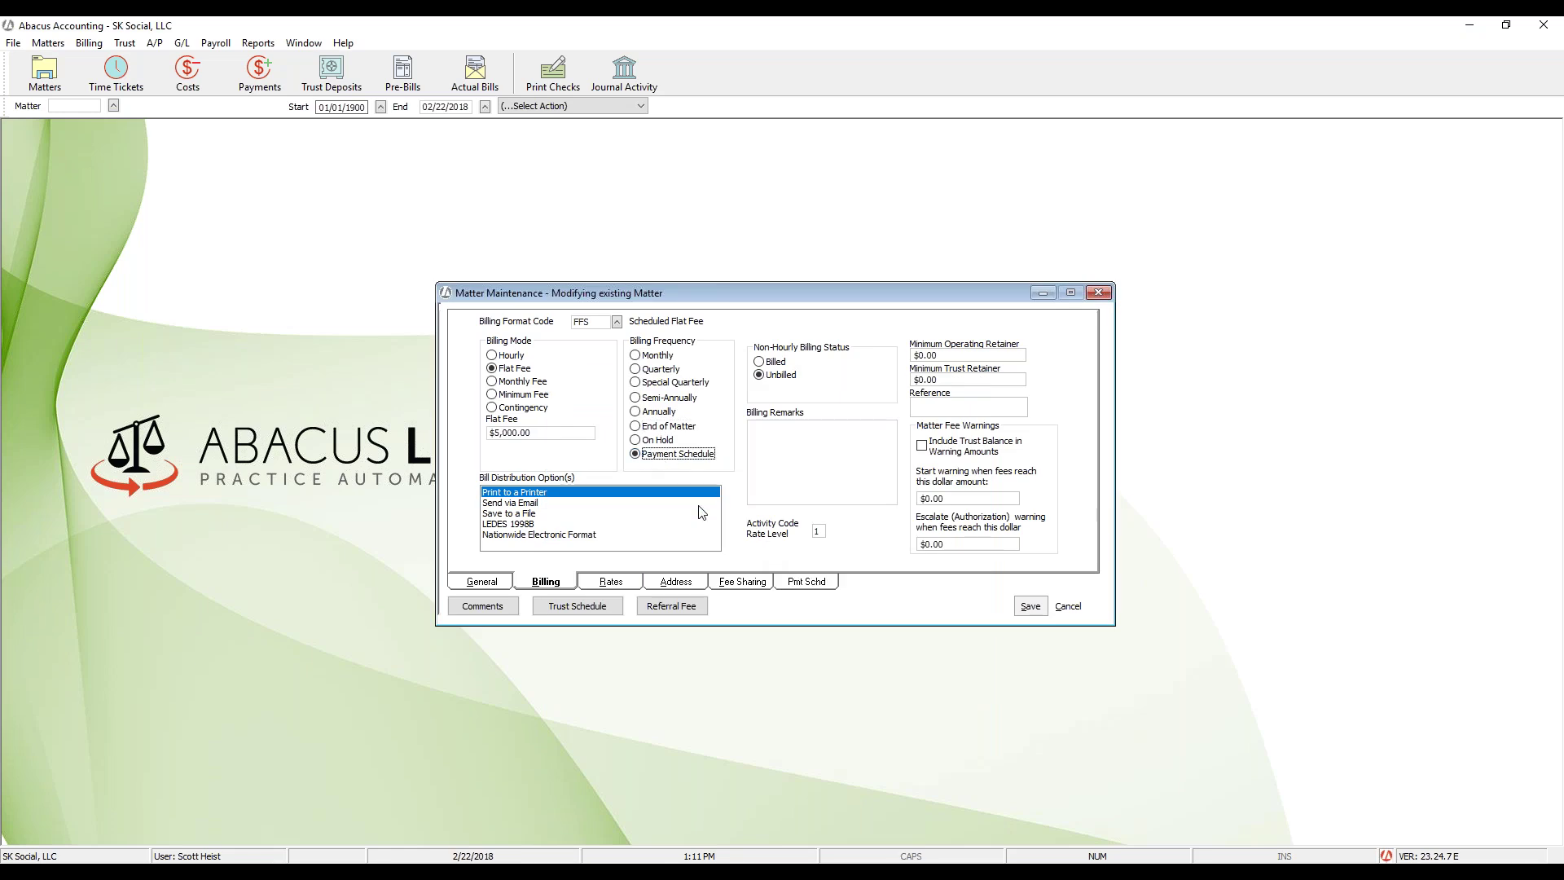
pyautogui.click(1030, 606)
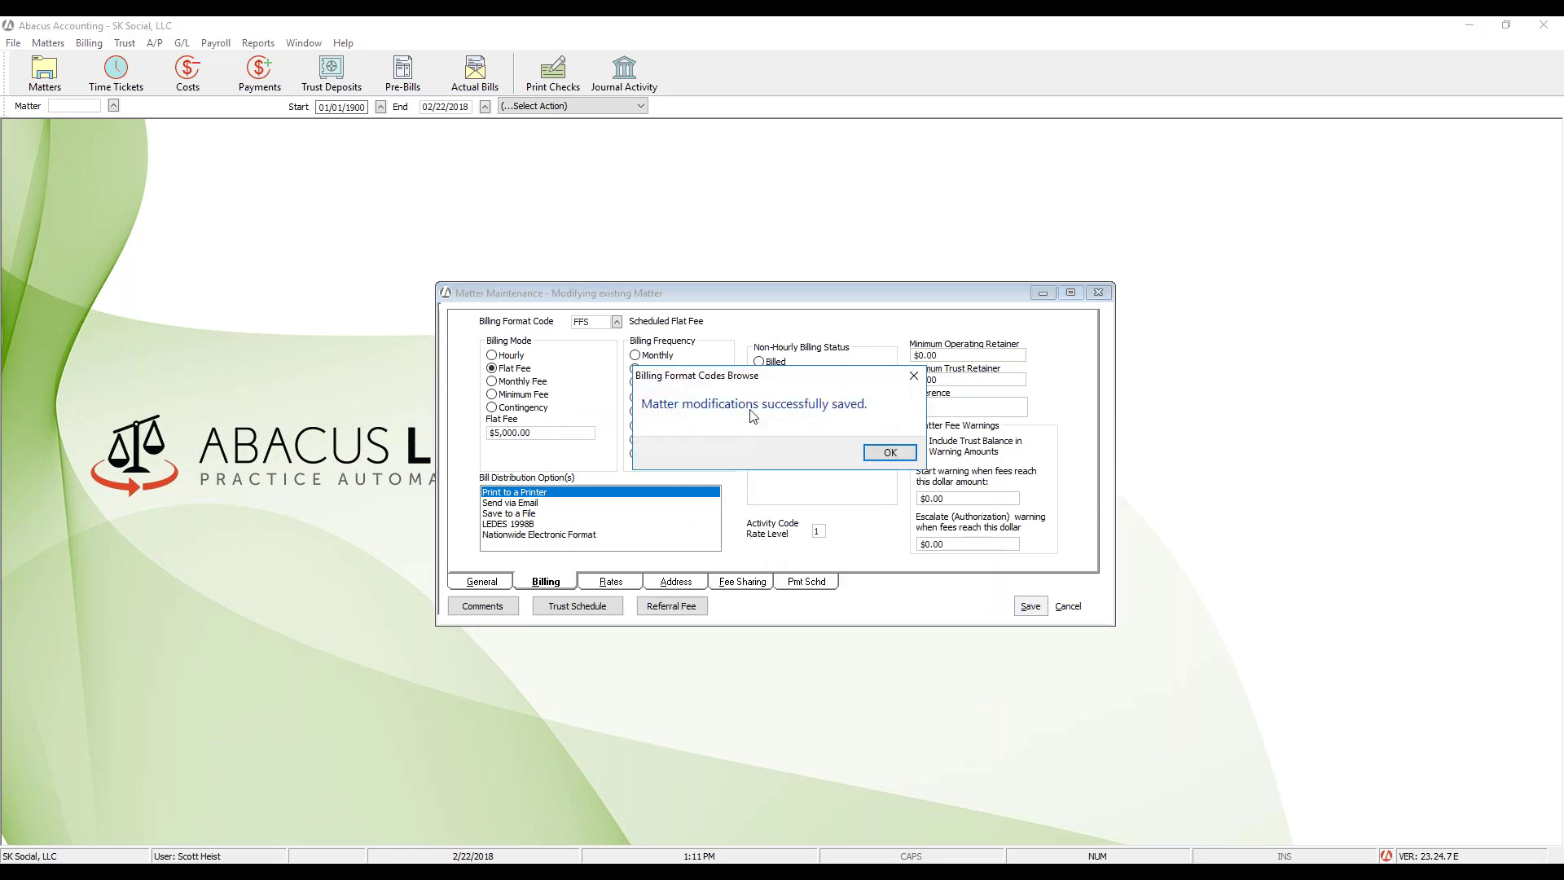
pyautogui.click(871, 460)
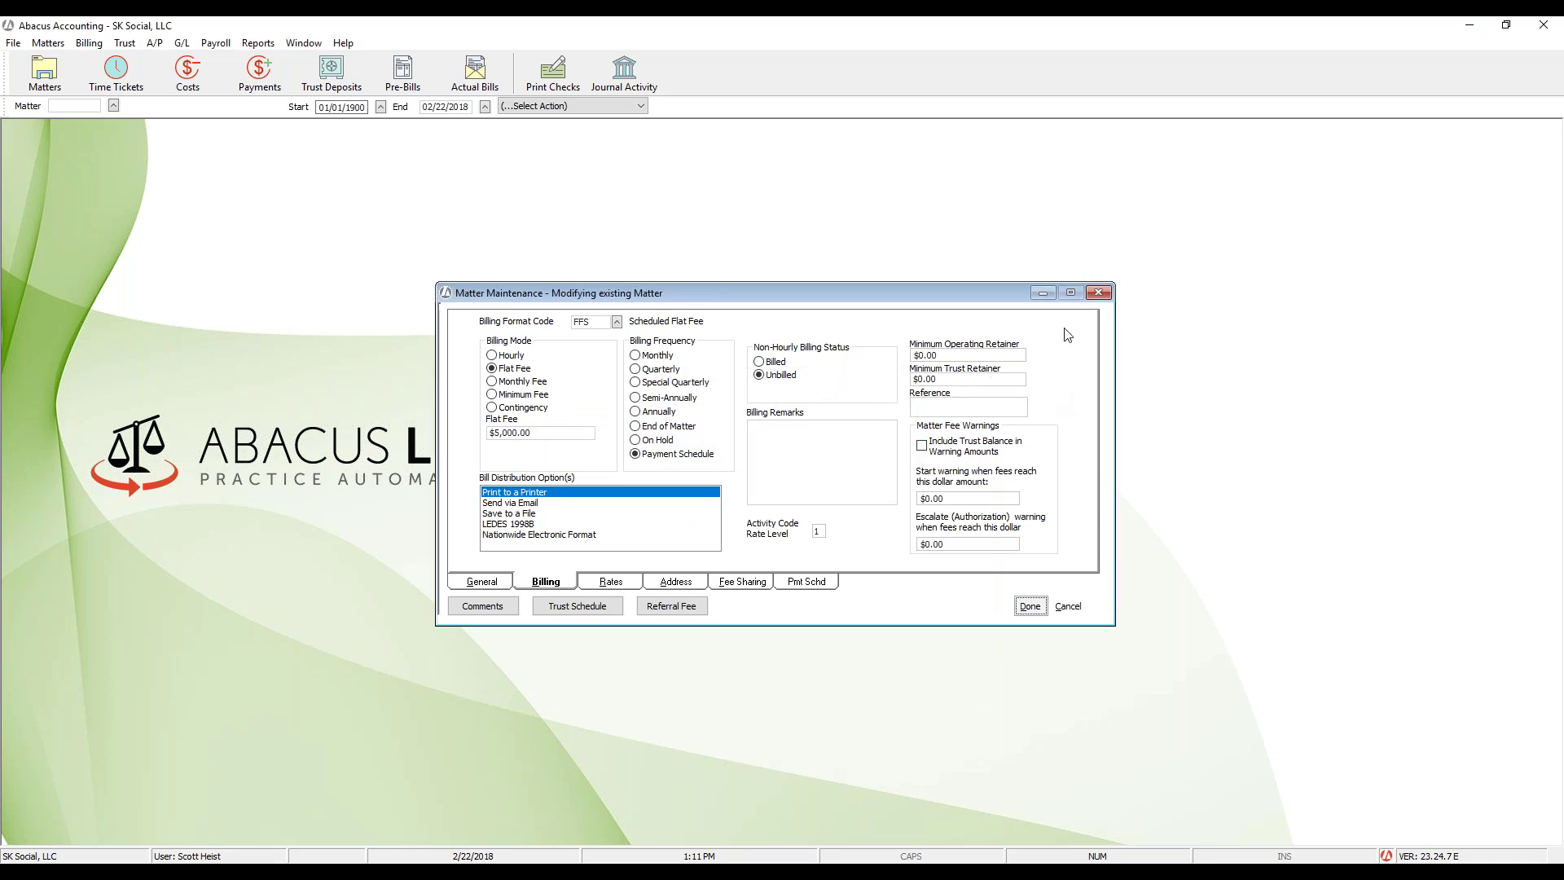
pyautogui.click(1098, 293)
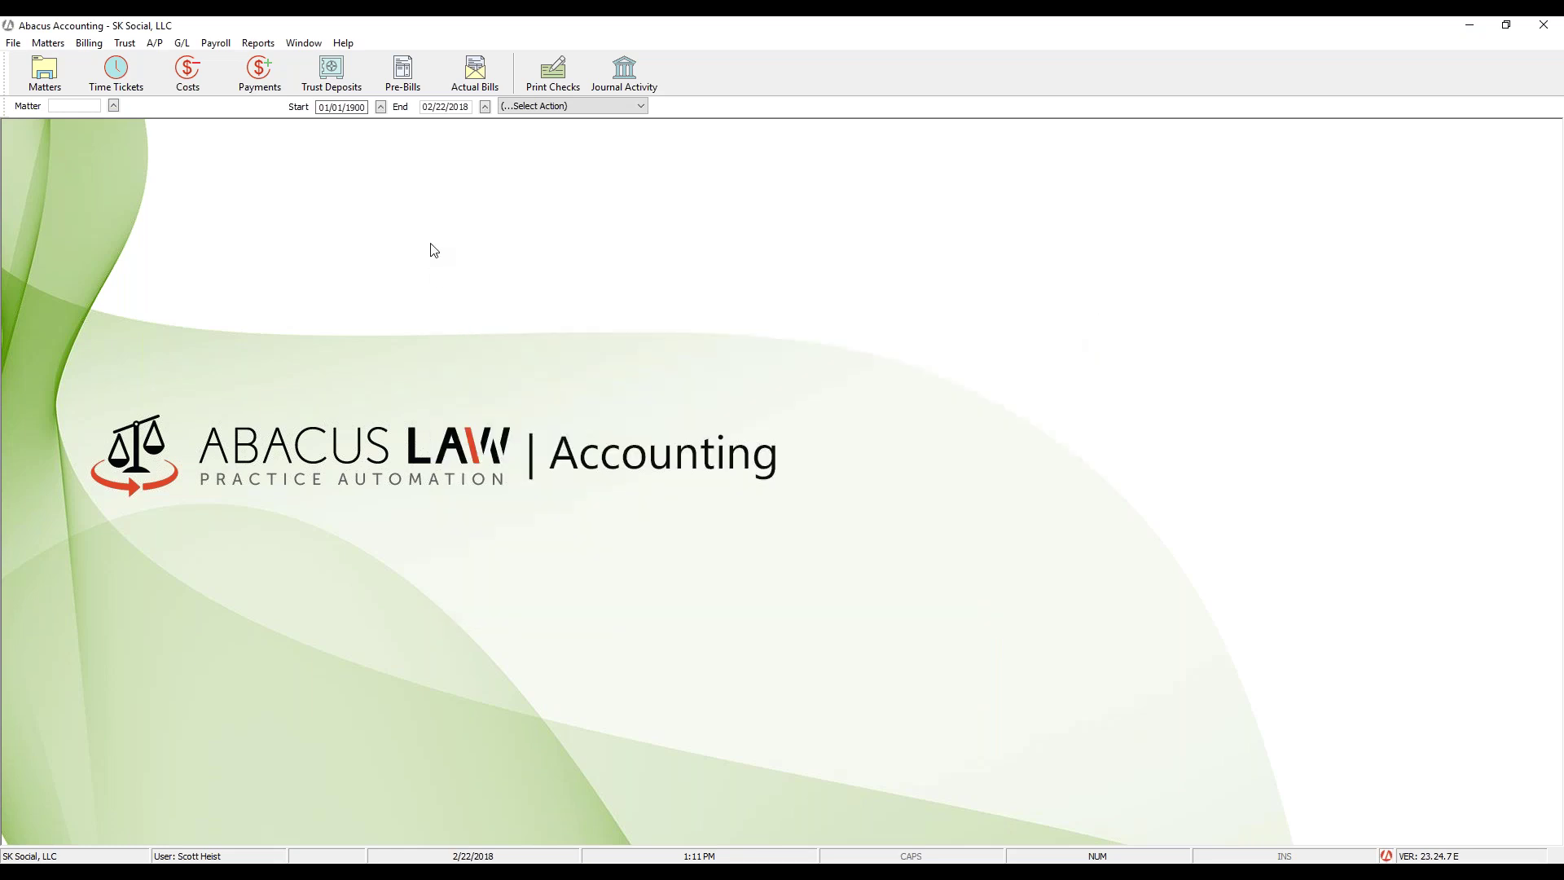
# Step: Open the bill selection for printing bills and start adding bills to the billing run
pyautogui.click(90, 43)
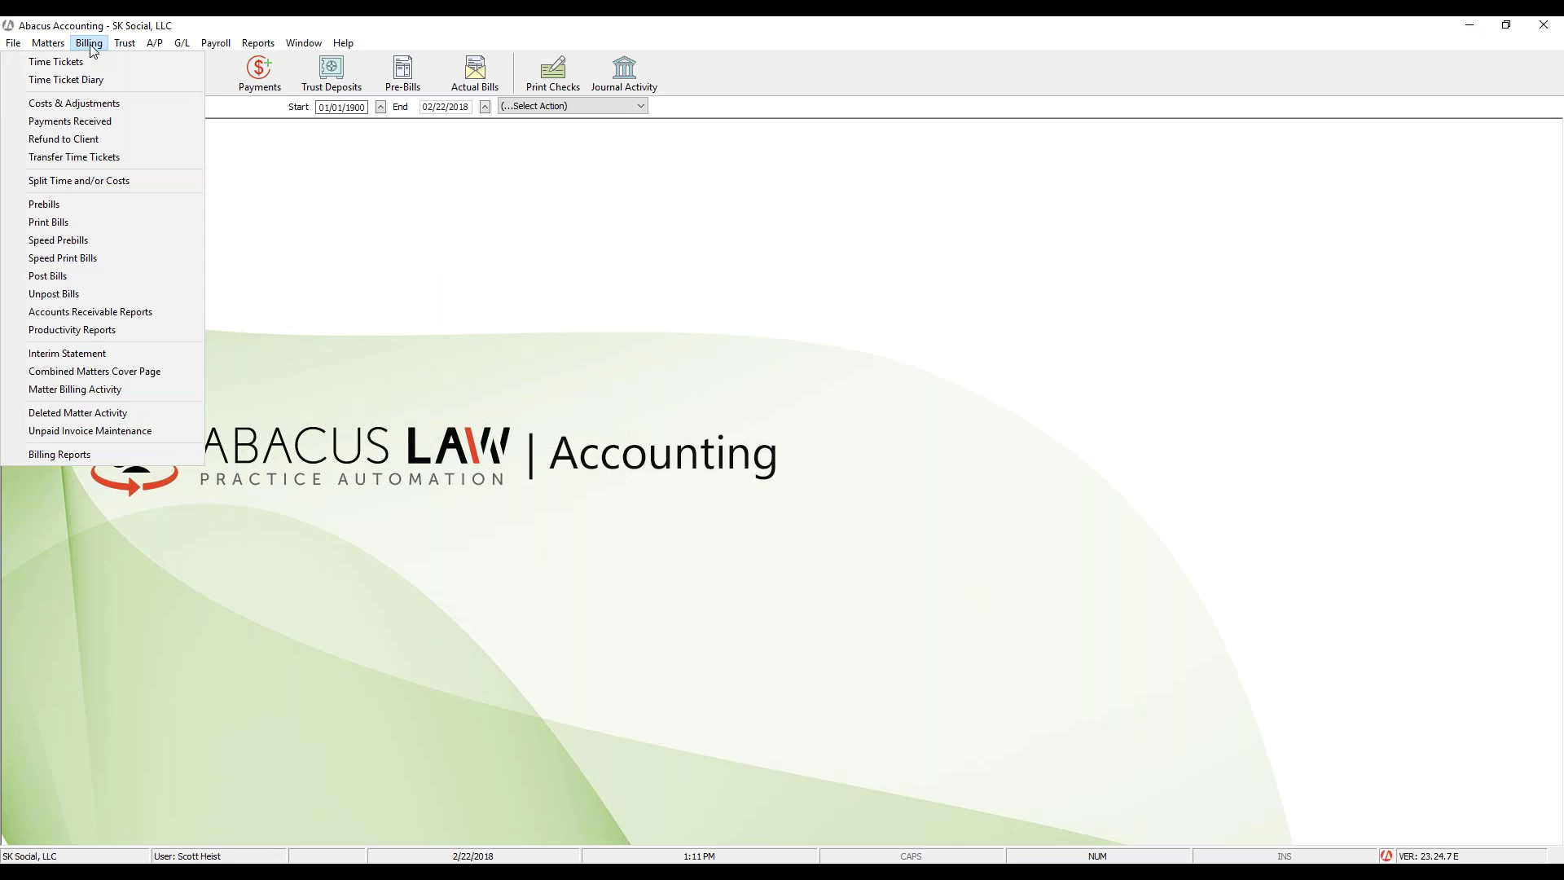
pyautogui.click(90, 221)
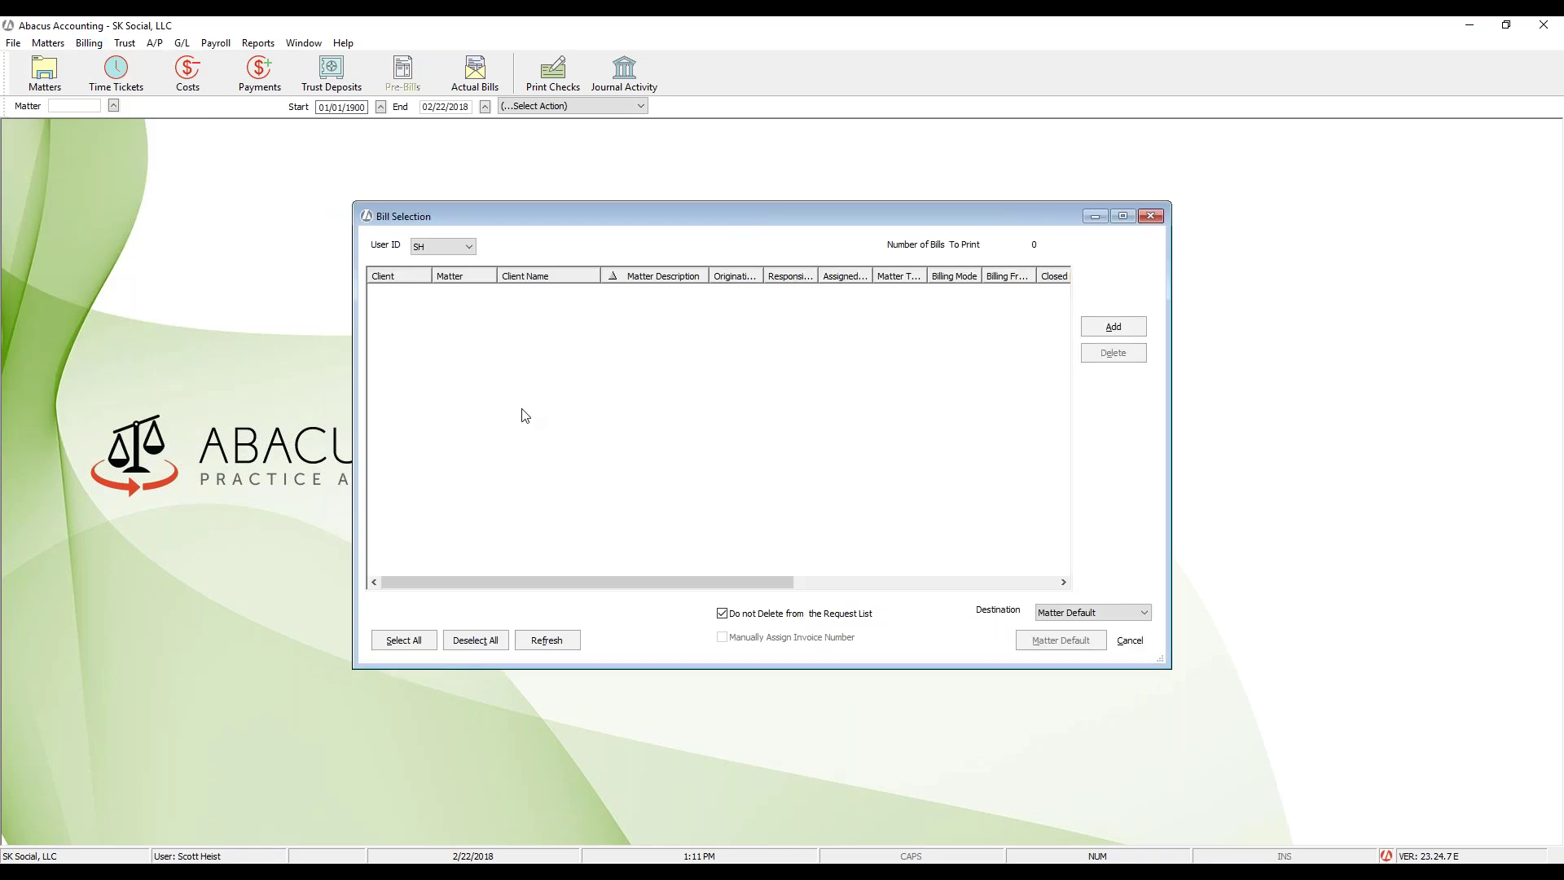
pyautogui.click(1138, 331)
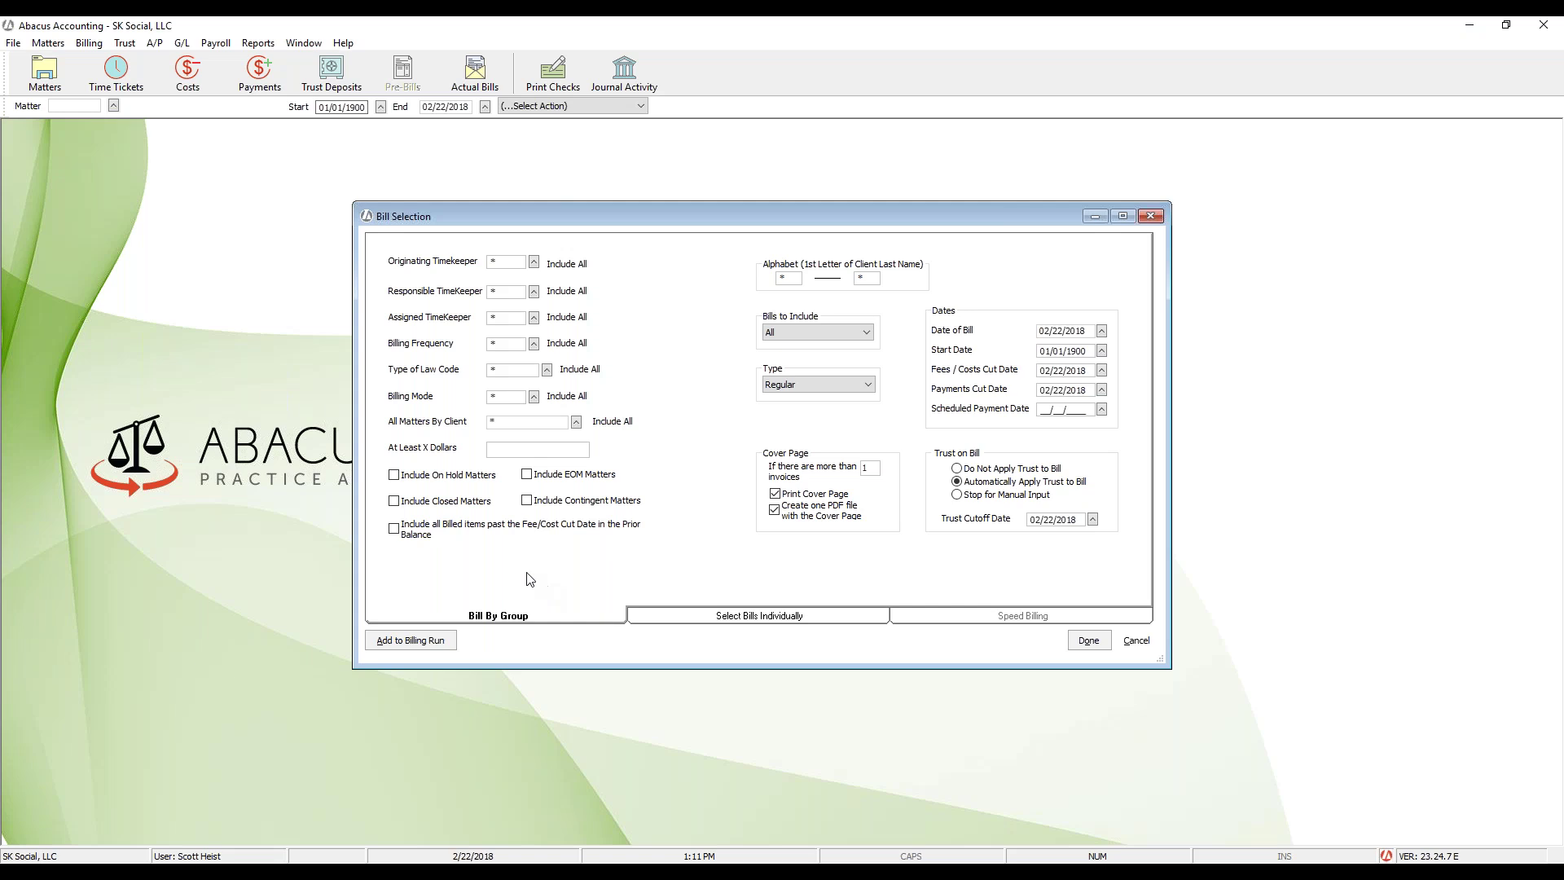
# Step: Look up the Flat Fee option among the billing modes for group billing and close the list
pyautogui.click(535, 398)
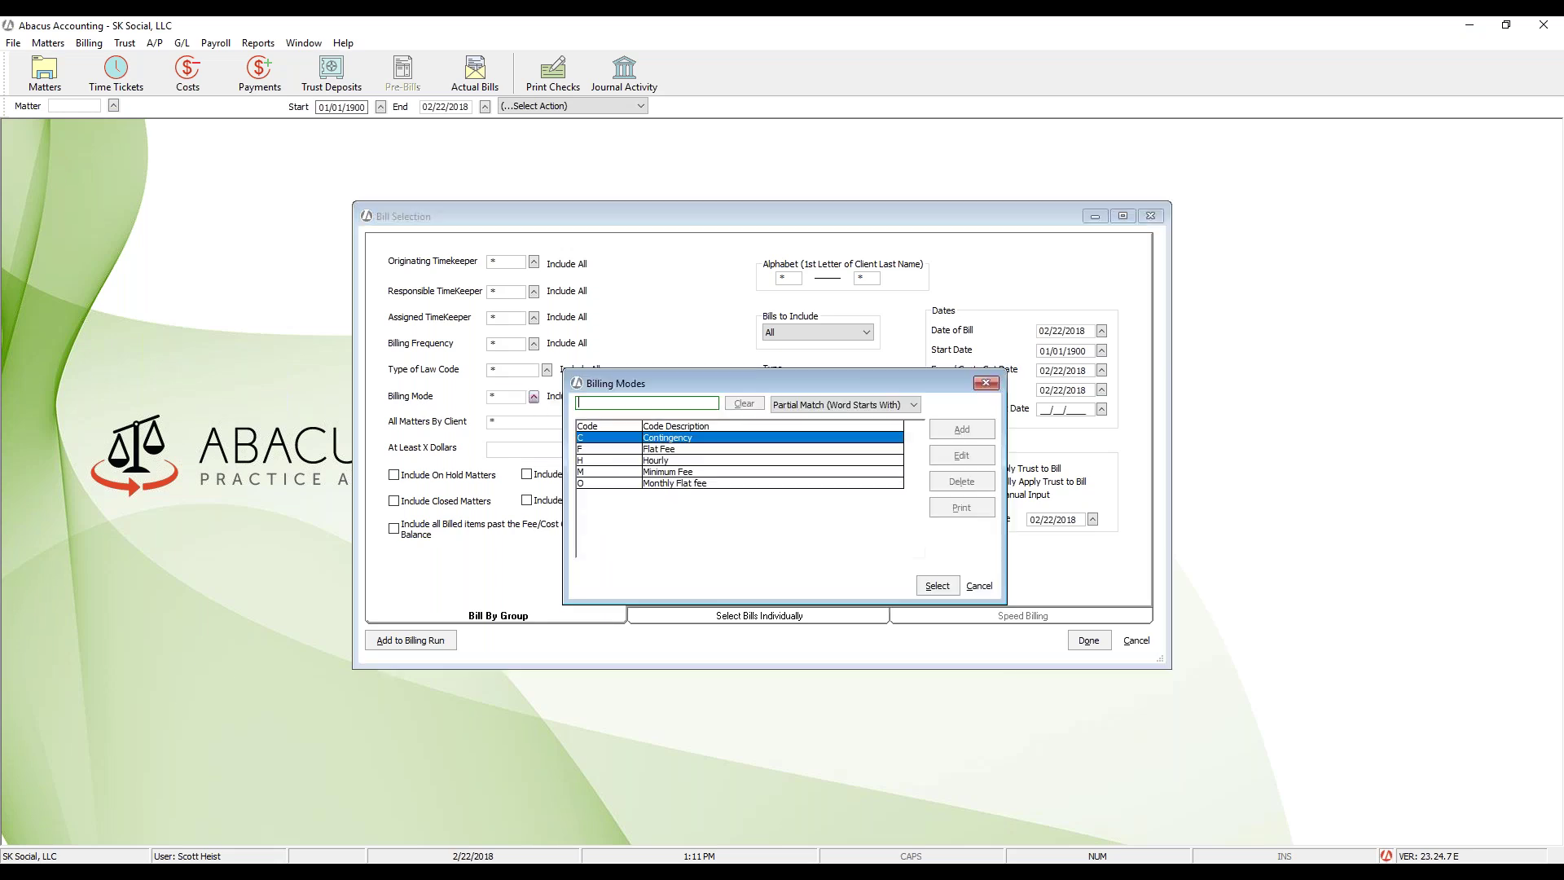
pyautogui.click(674, 452)
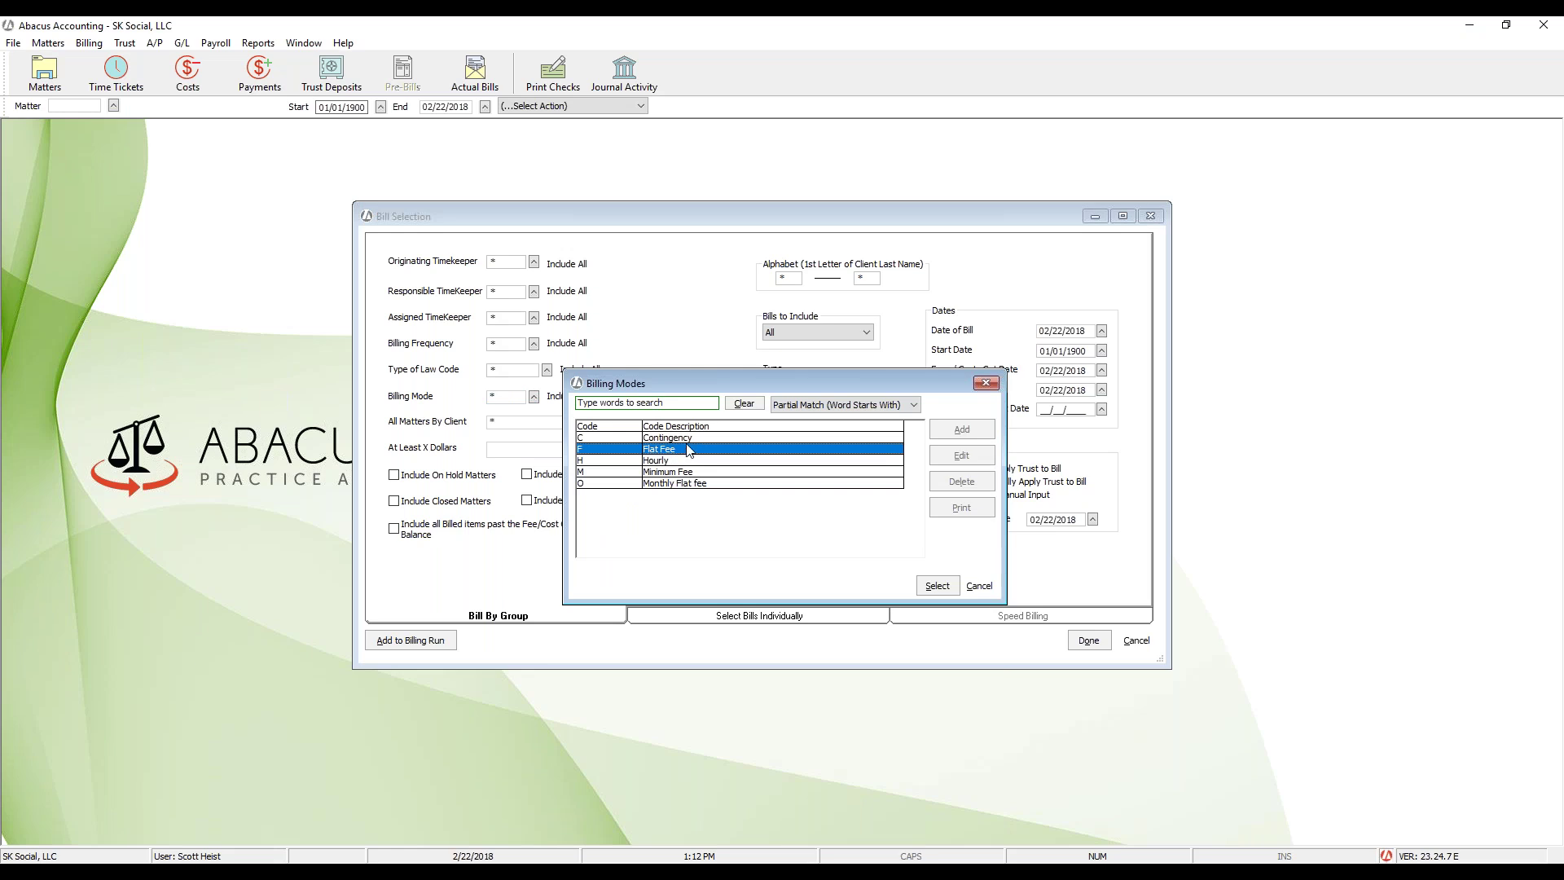
pyautogui.click(986, 383)
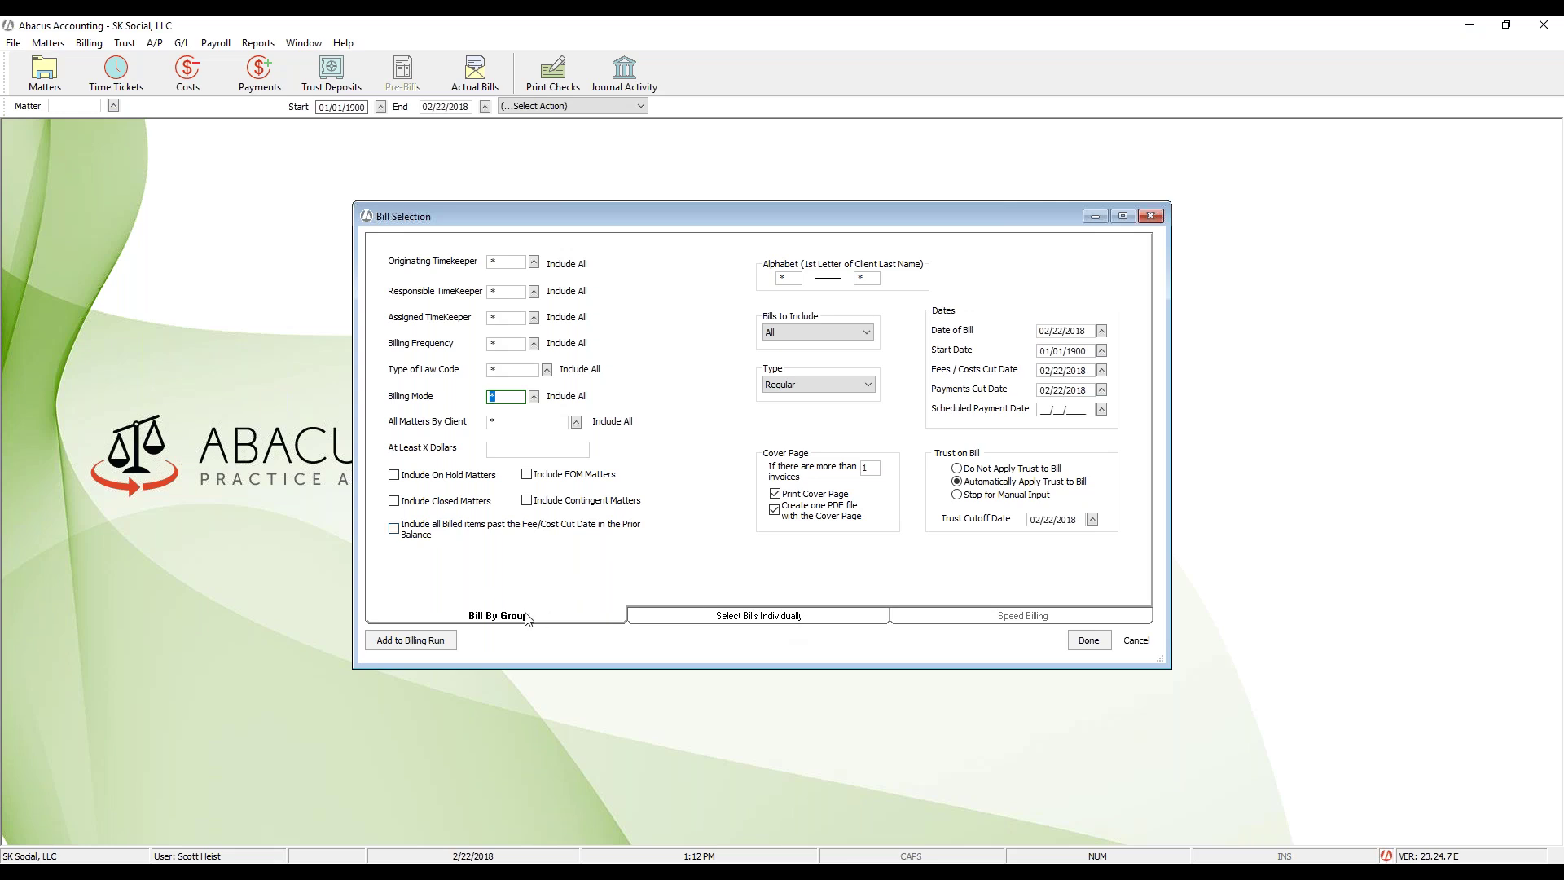
# Step: Individually select the DUI matter for billing and add it to the billing run
pyautogui.click(733, 618)
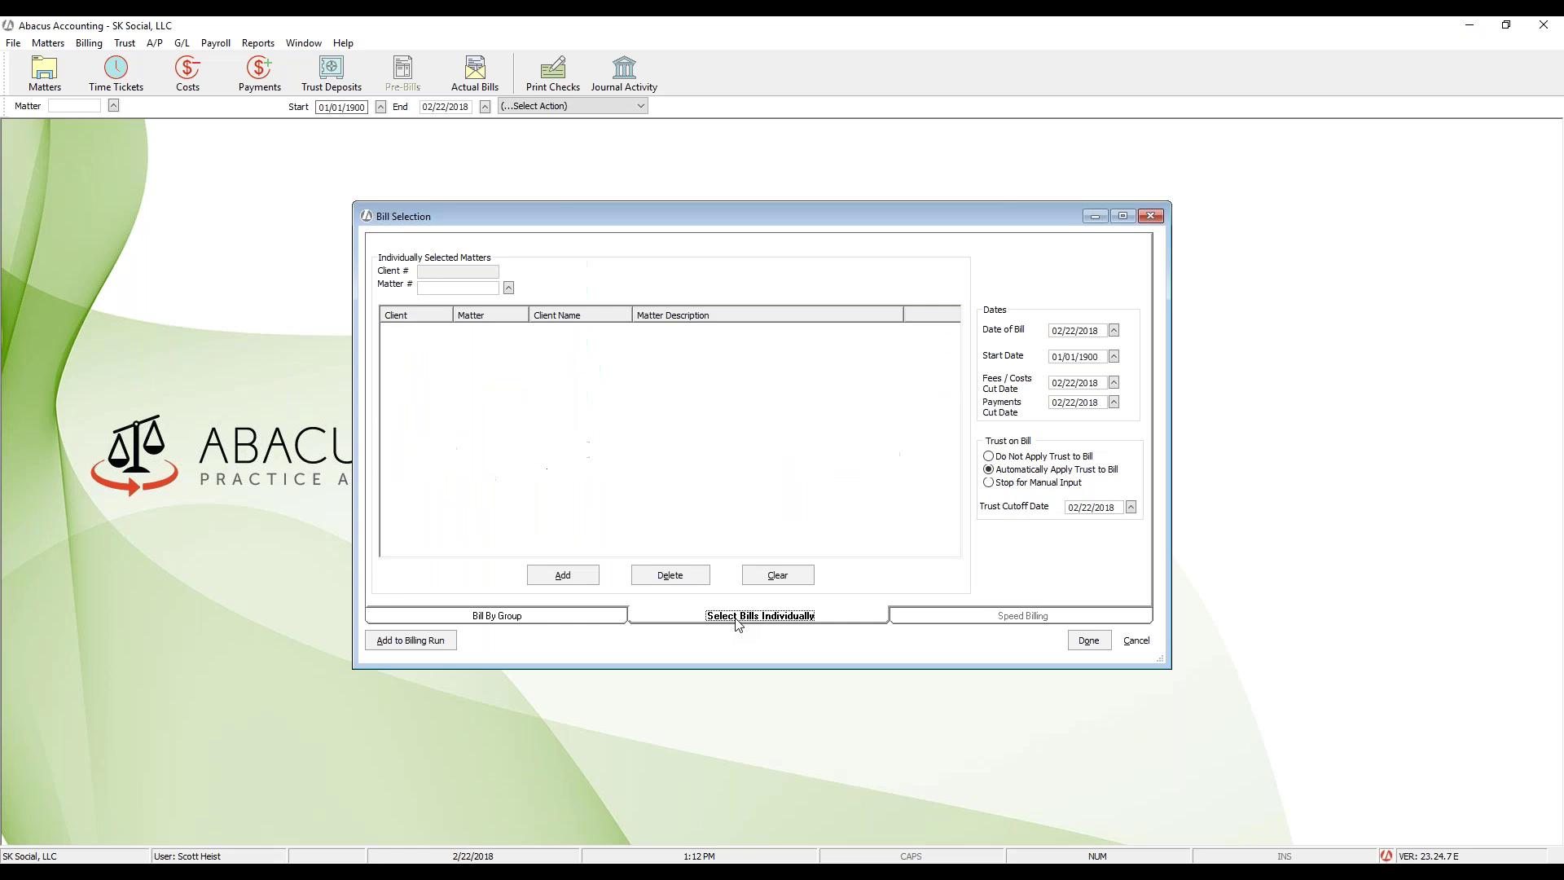
pyautogui.click(508, 289)
pyautogui.click(525, 332)
pyautogui.click(1075, 480)
pyautogui.click(733, 330)
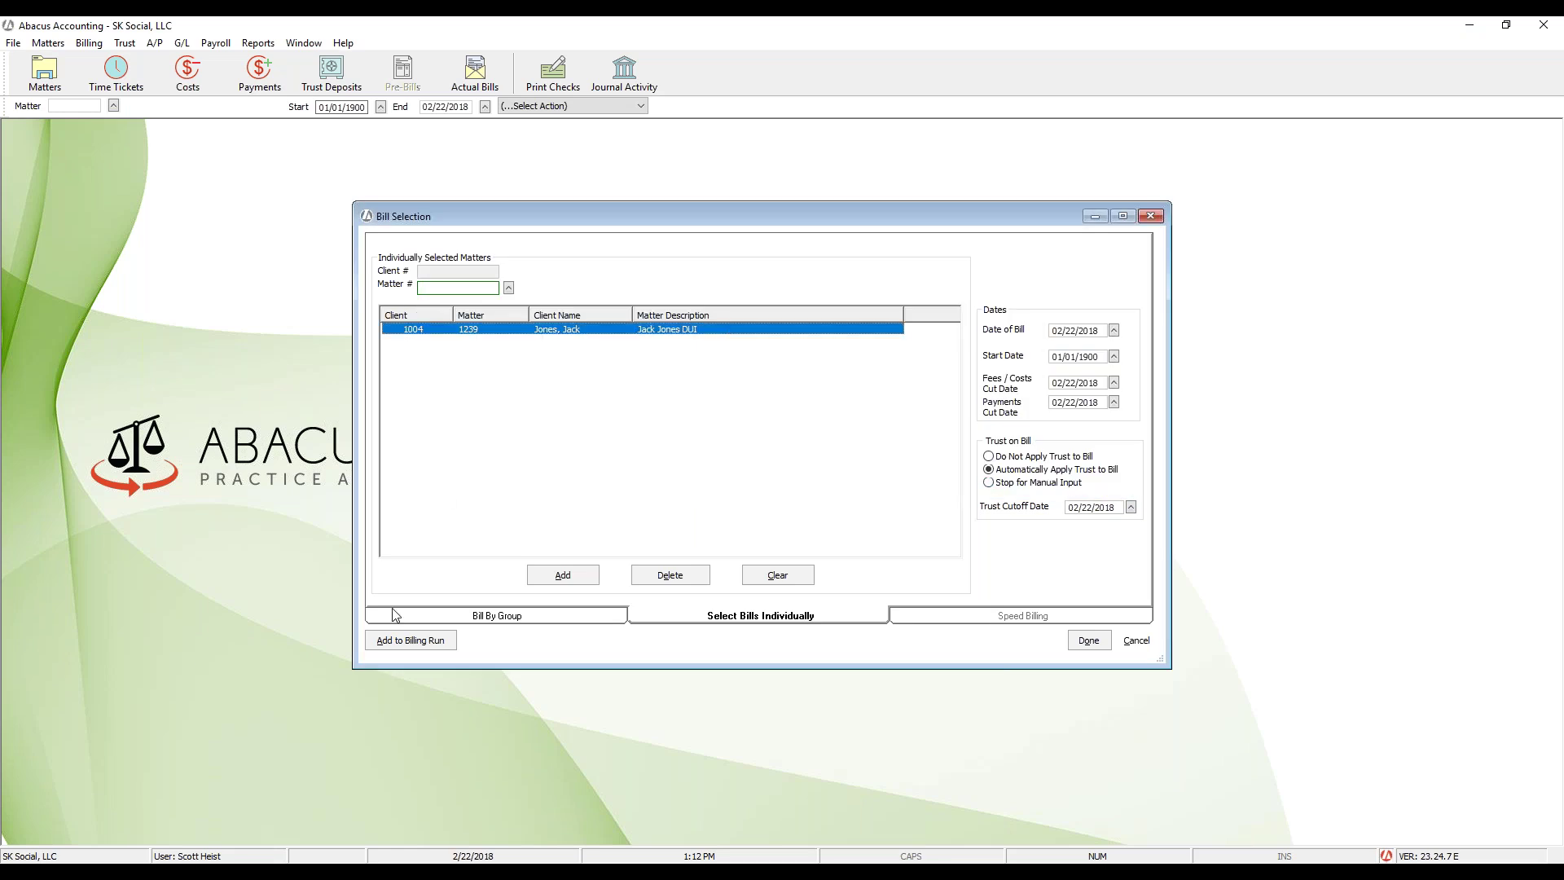
pyautogui.click(422, 646)
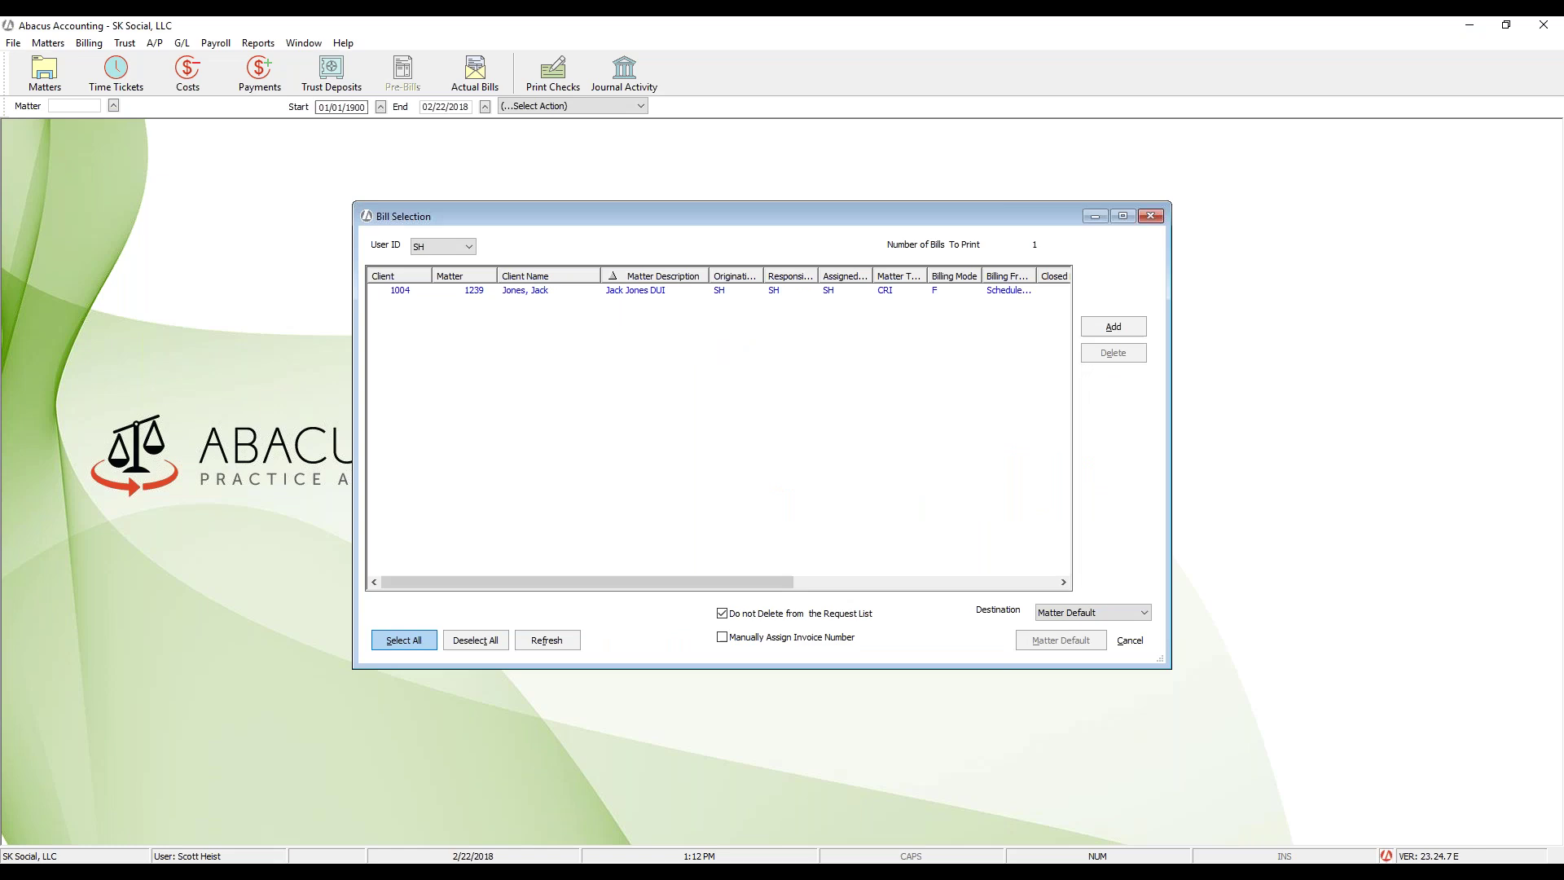
# Step: Preview the DUI matter's bill, review the Flat Fee Summary and invoice summary, and close the preview without printing
pyautogui.click(649, 291)
pyautogui.click(1101, 612)
pyautogui.click(1059, 637)
pyautogui.click(1058, 640)
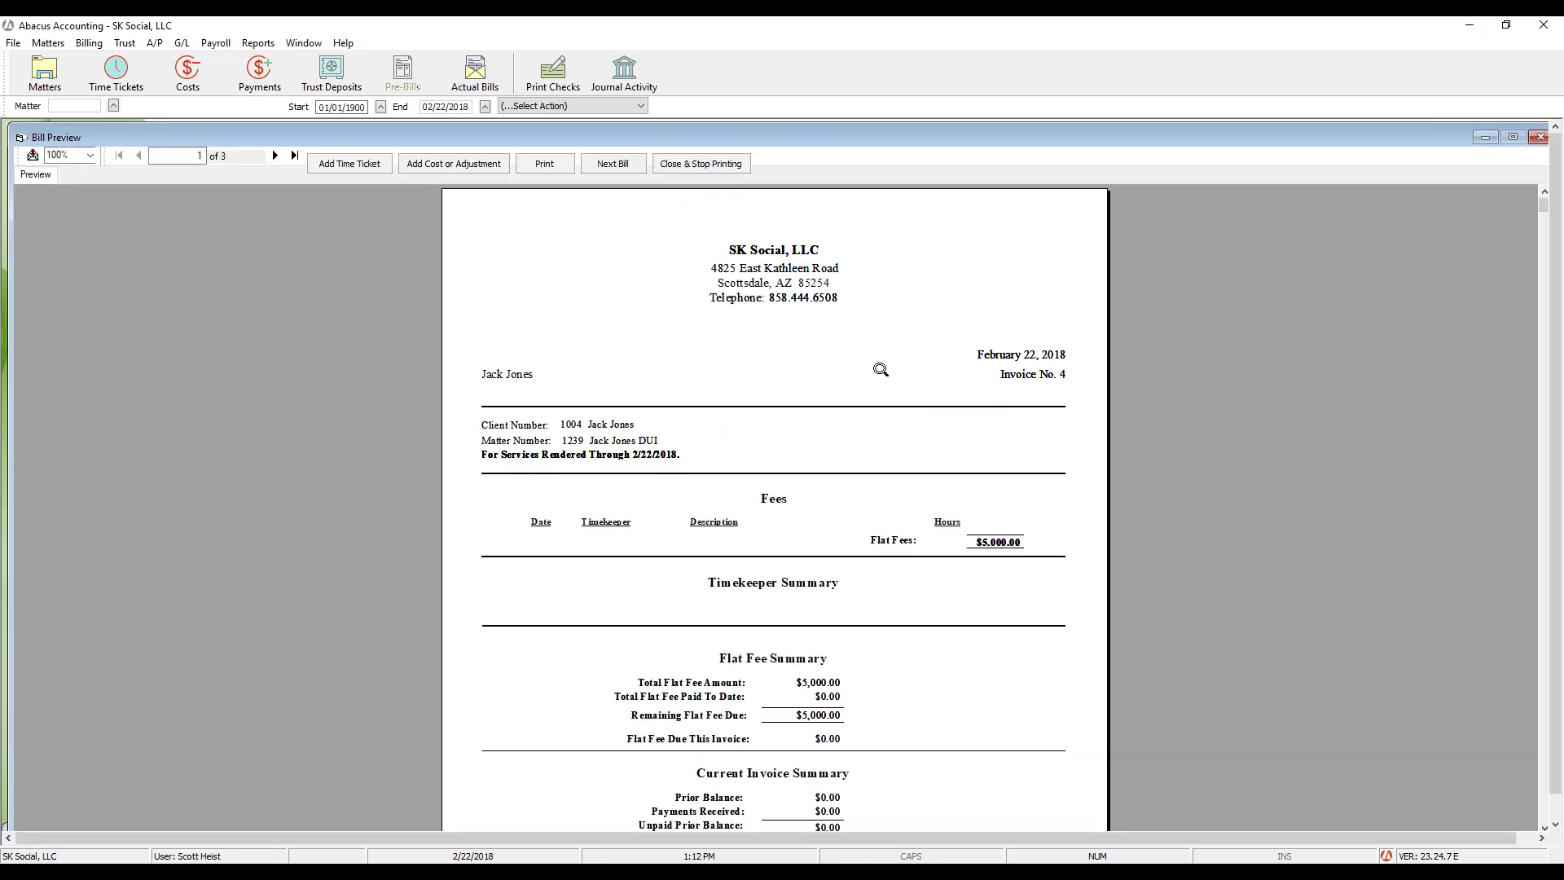
pyautogui.scroll(-3, 1205, 539)
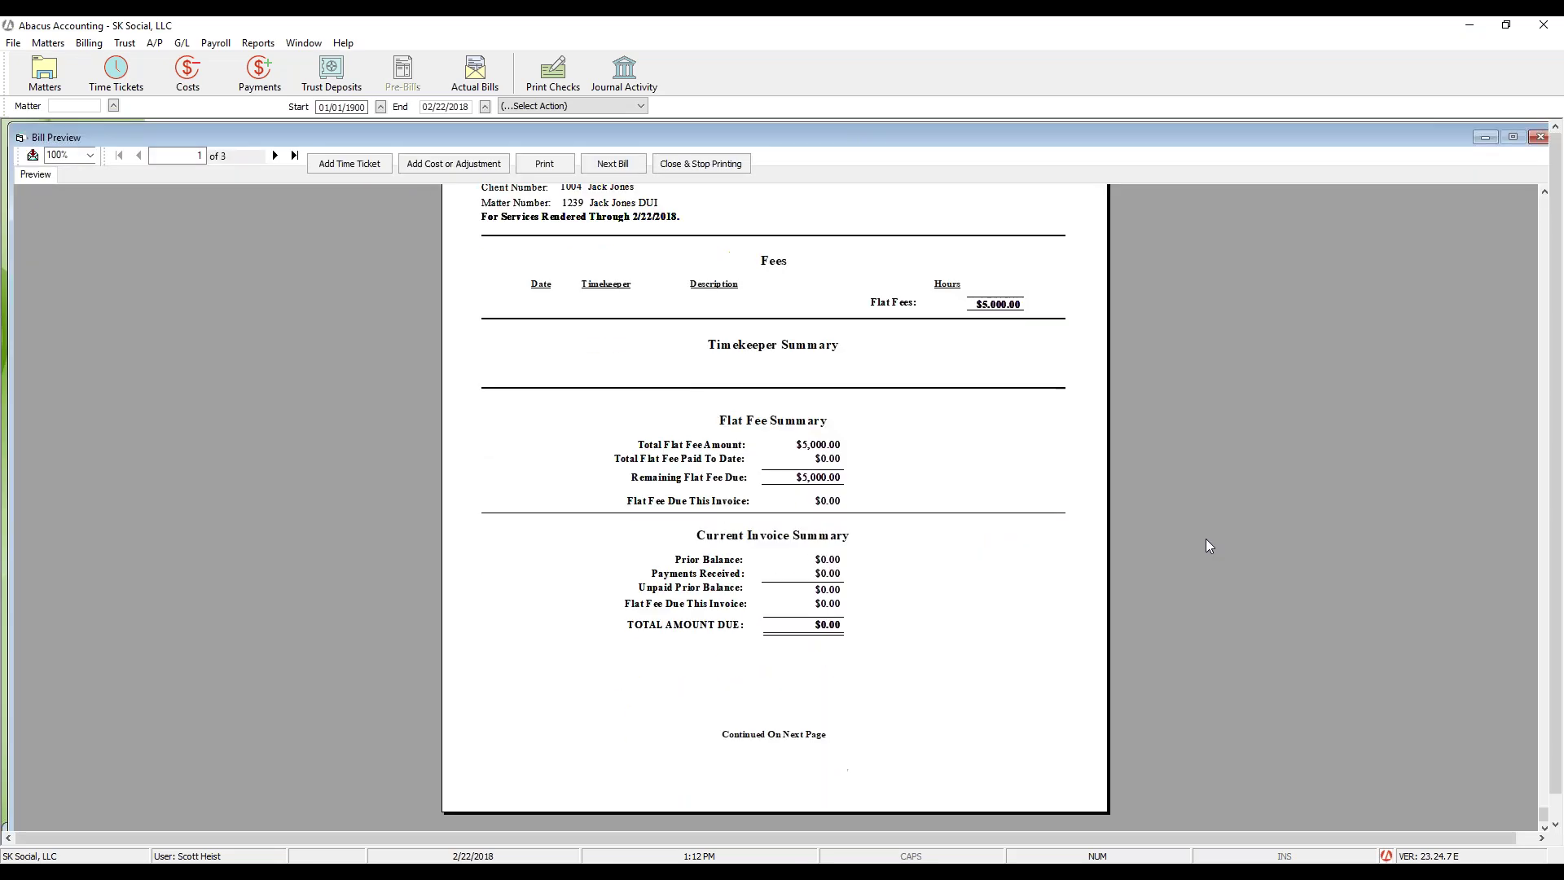
pyautogui.scroll(3, 1195, 563)
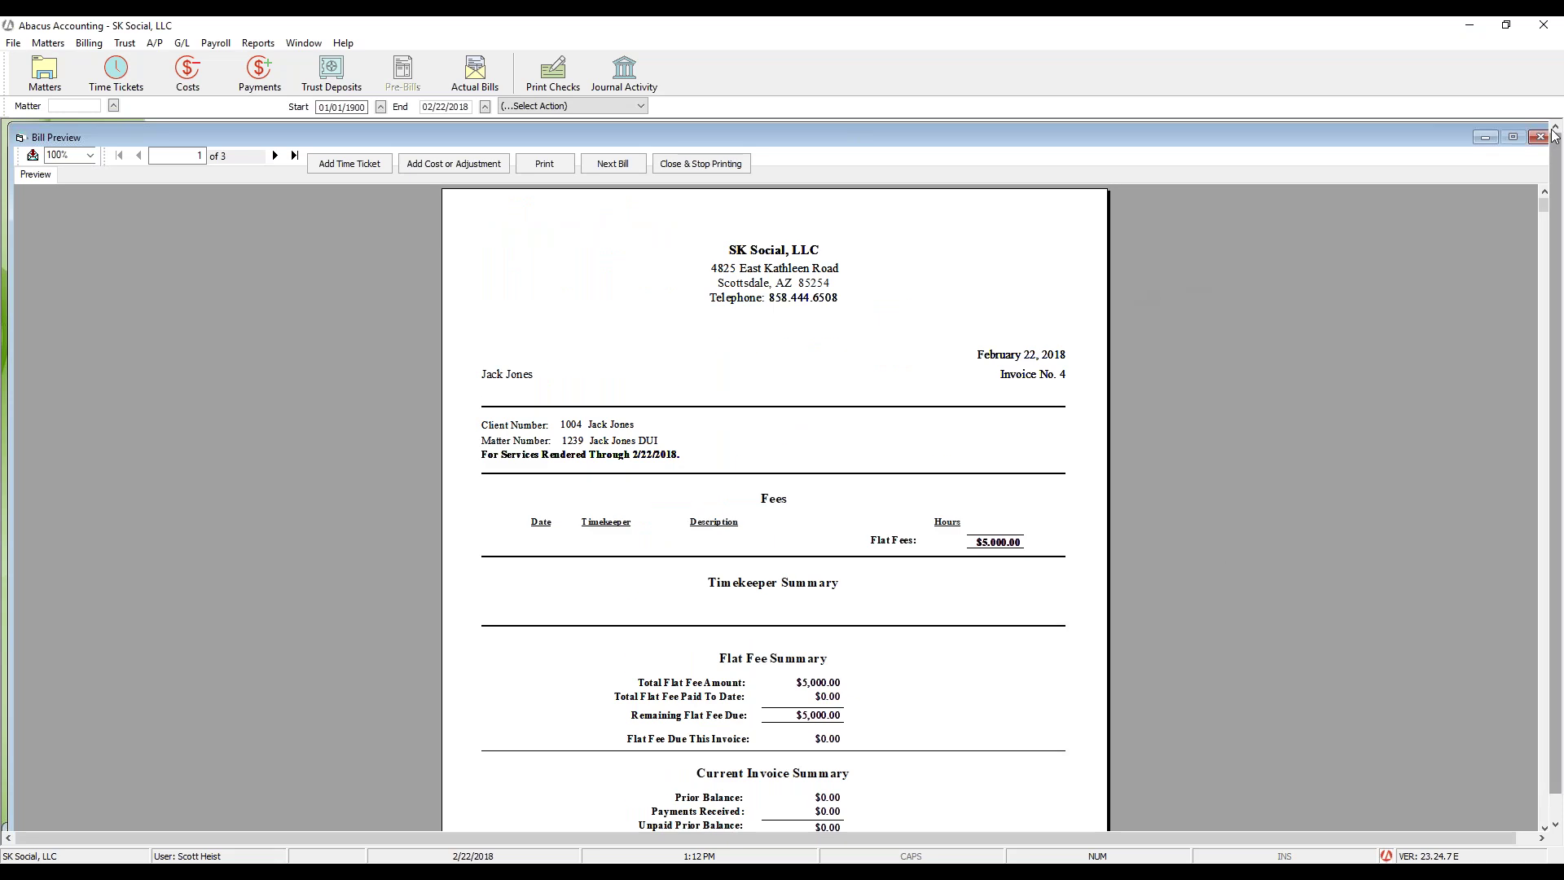
pyautogui.click(734, 163)
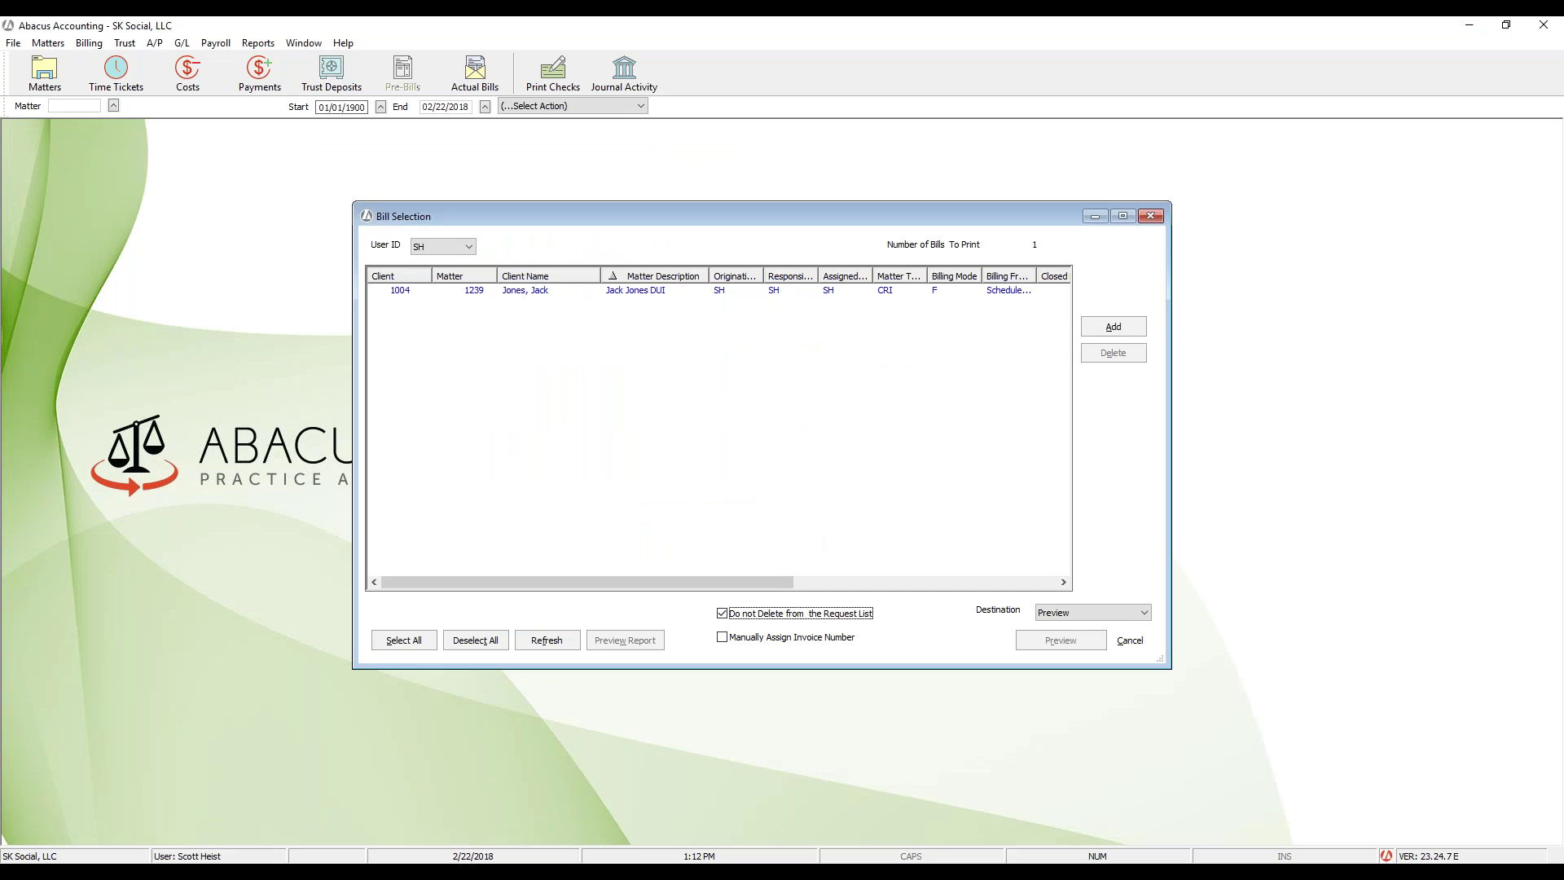
# Step: Delete the DUI matter from the billing run and close the bill selection
pyautogui.click(788, 292)
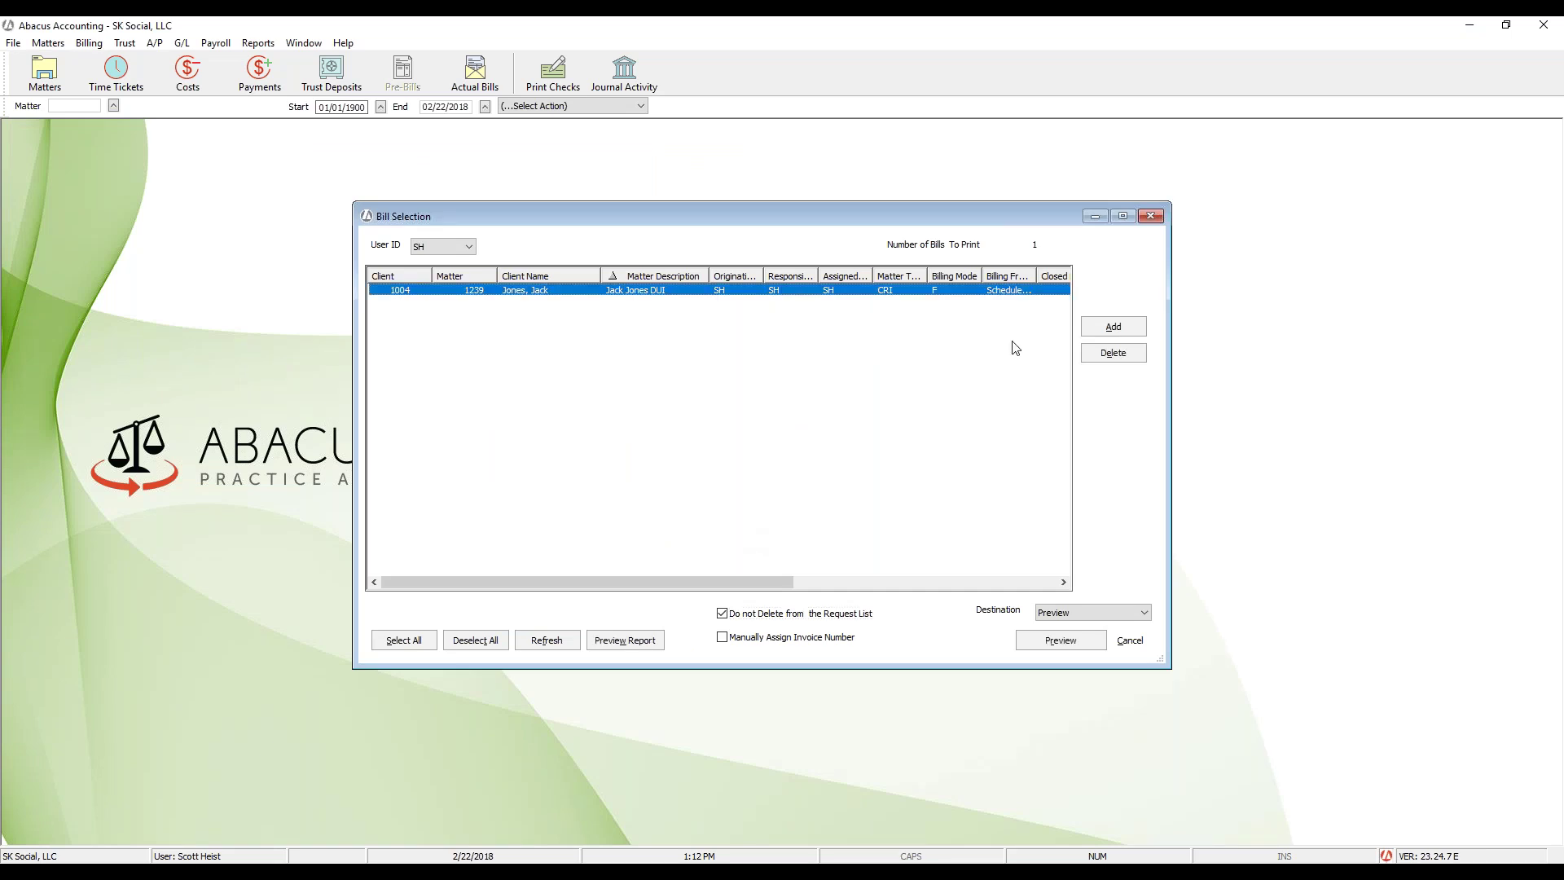
pyautogui.click(1112, 352)
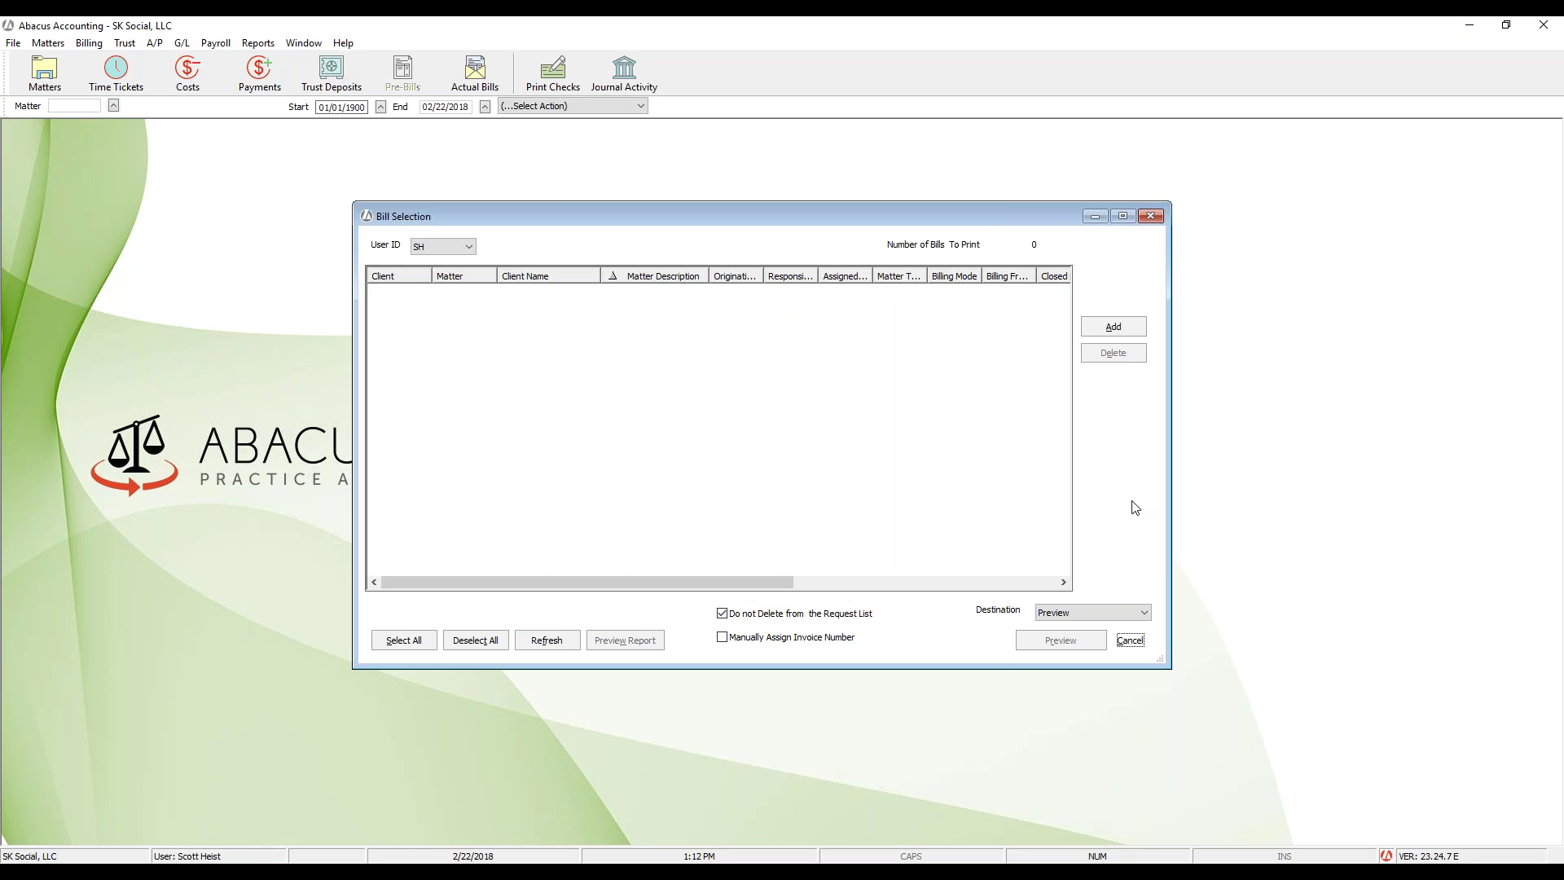
pyautogui.click(1150, 217)
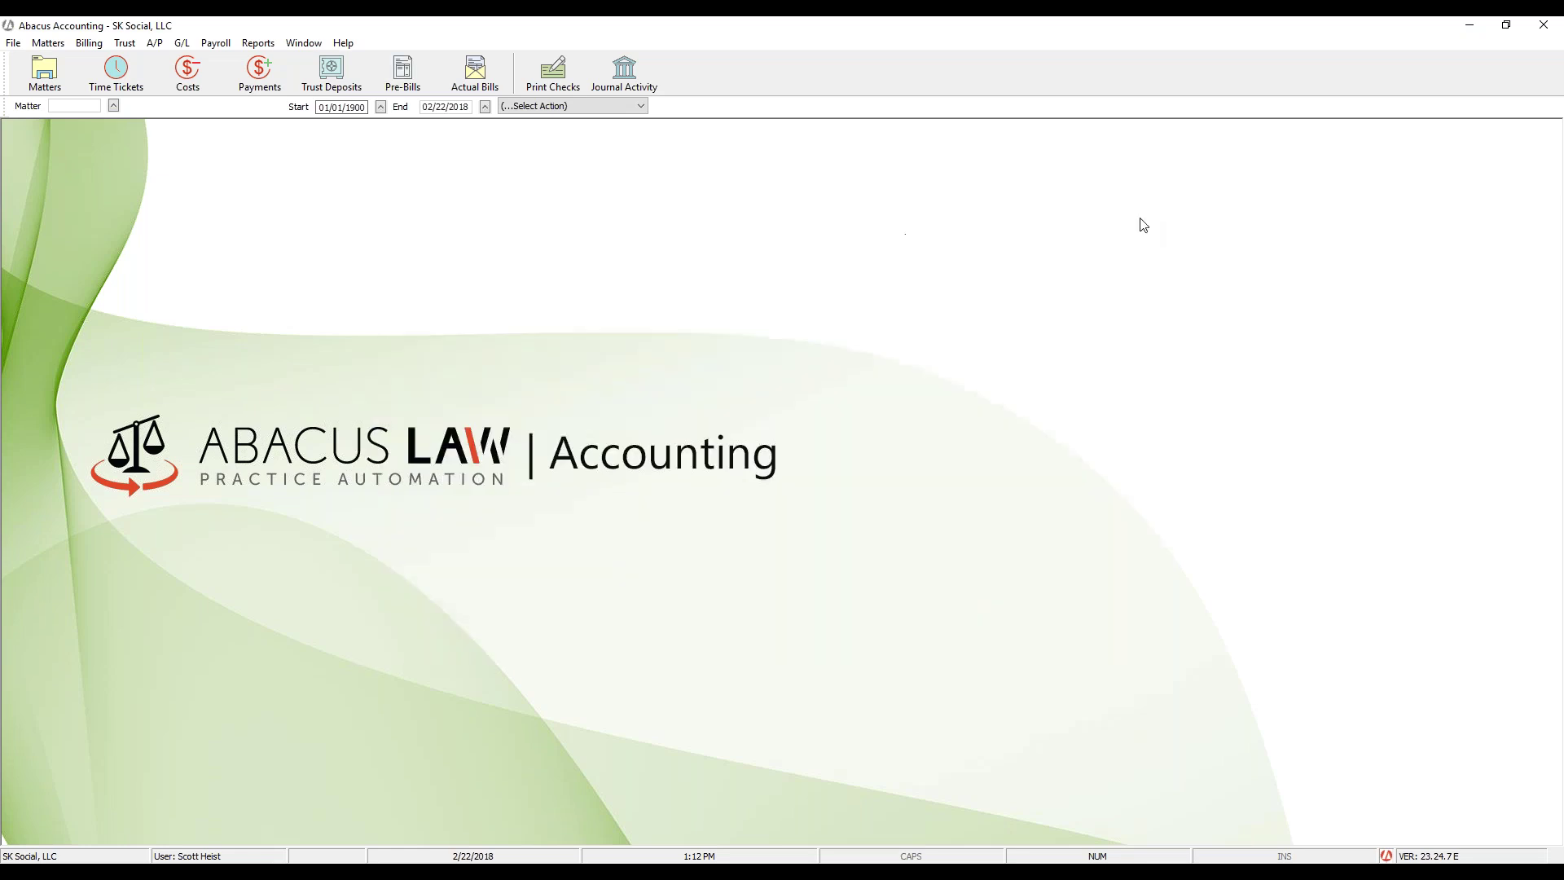
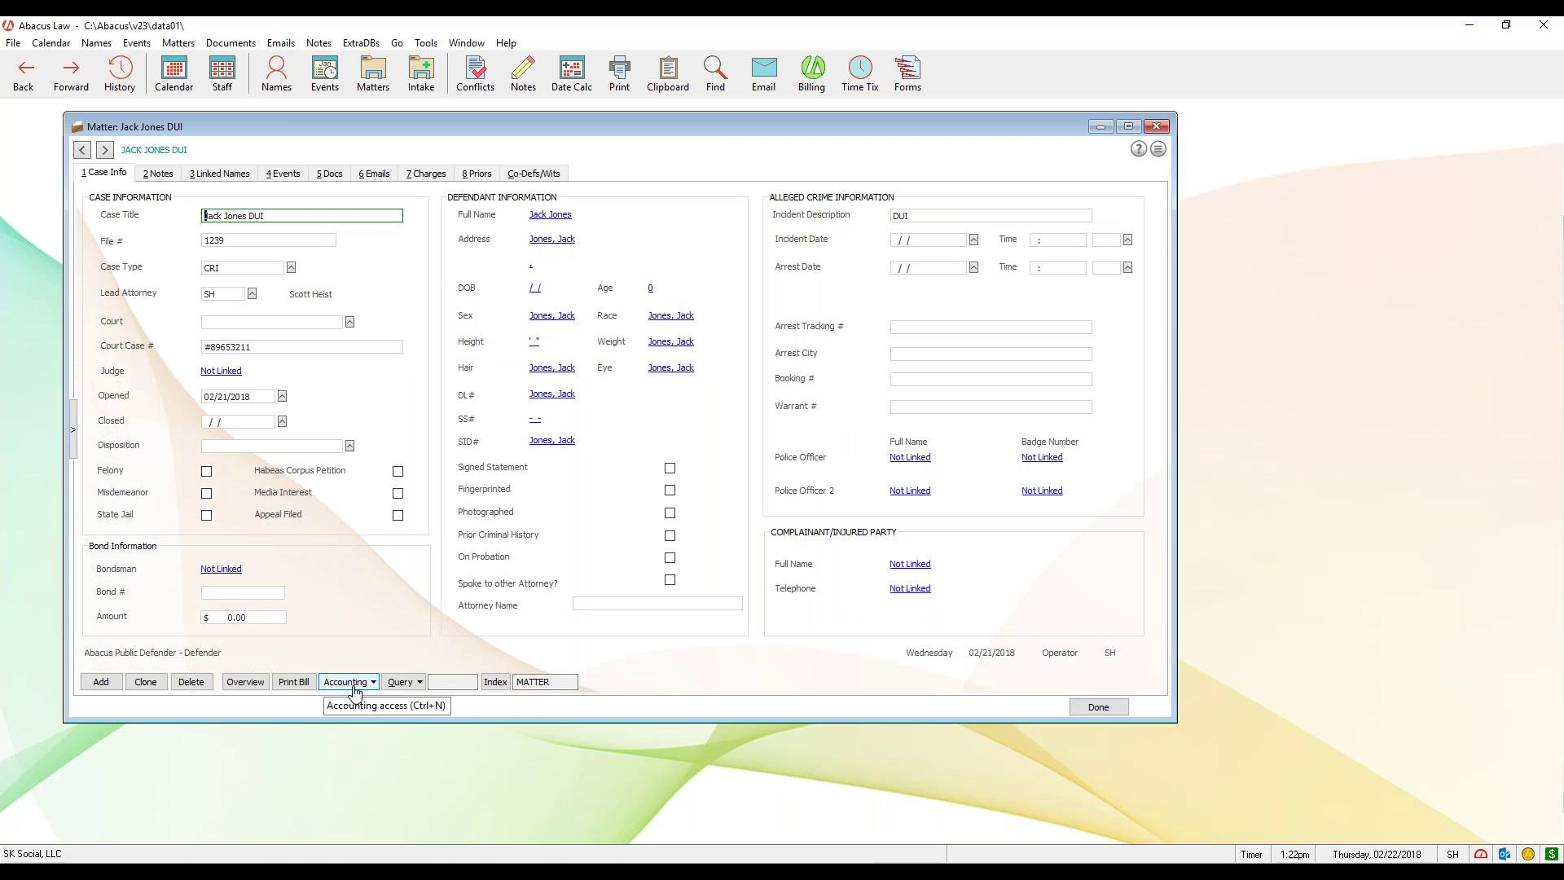
# Step: In Abacus Law, examine the DUI matter's accounting options, including Scheduled Payments, and close the matter
pyautogui.click(355, 690)
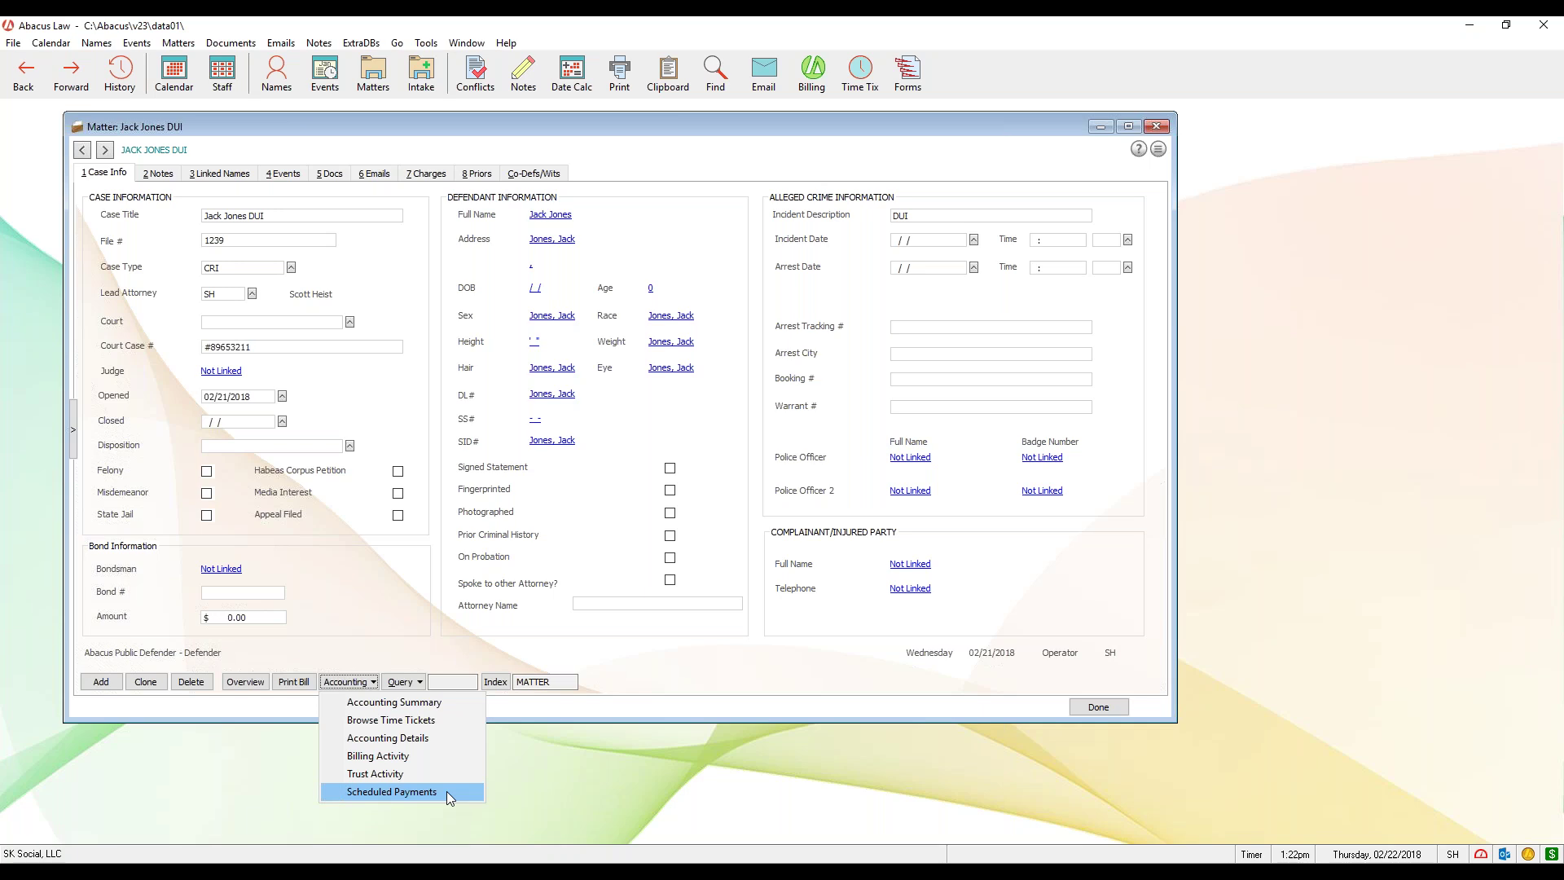
pyautogui.click(702, 658)
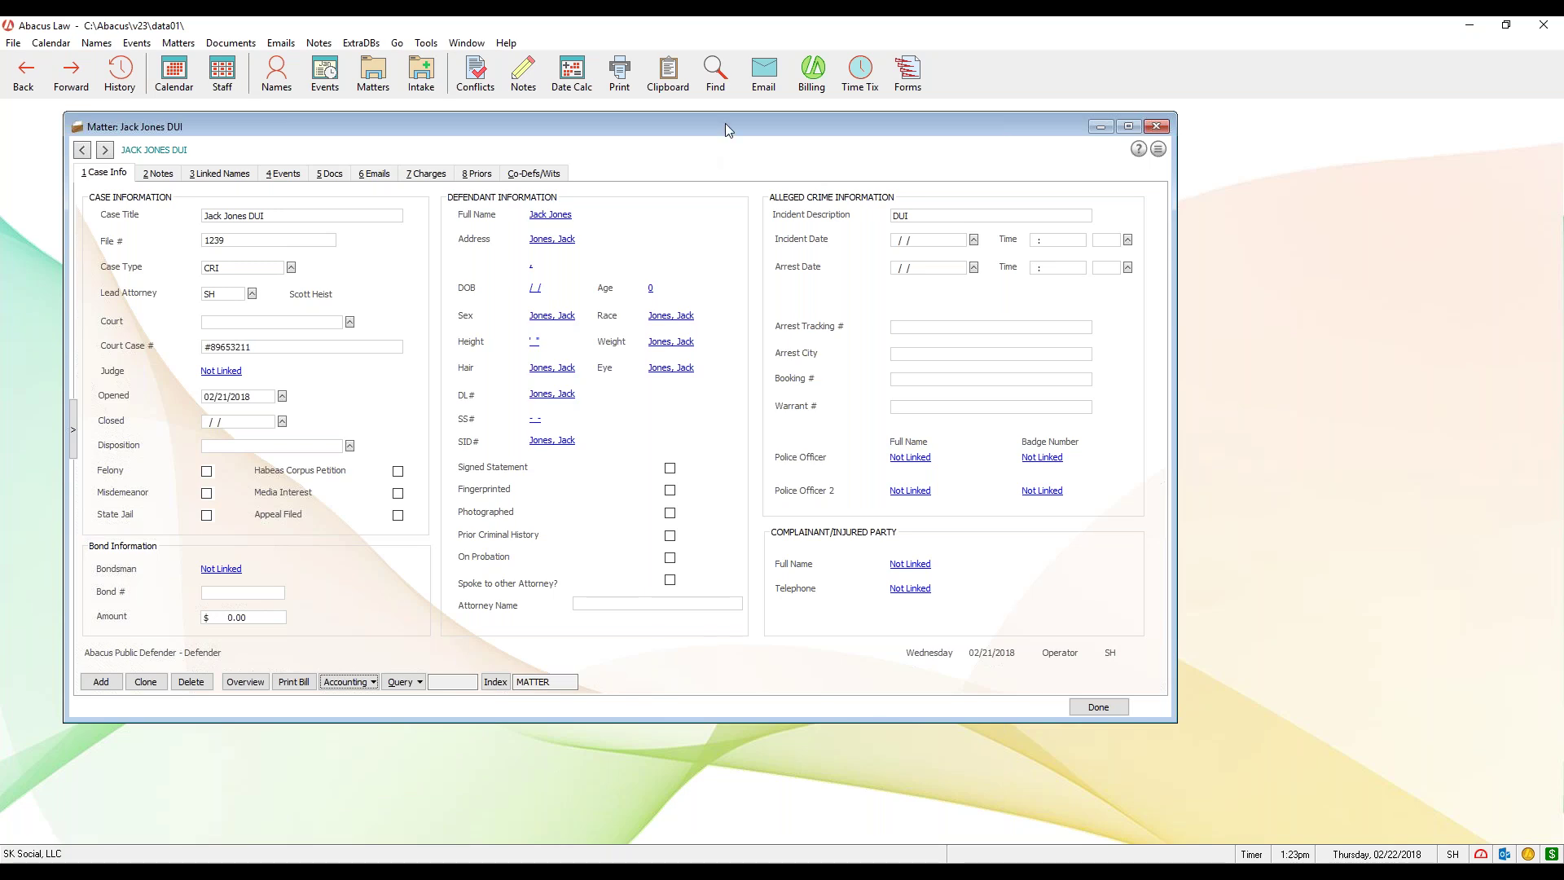
pyautogui.moveTo(725, 126); pyautogui.dragTo(828, 151)
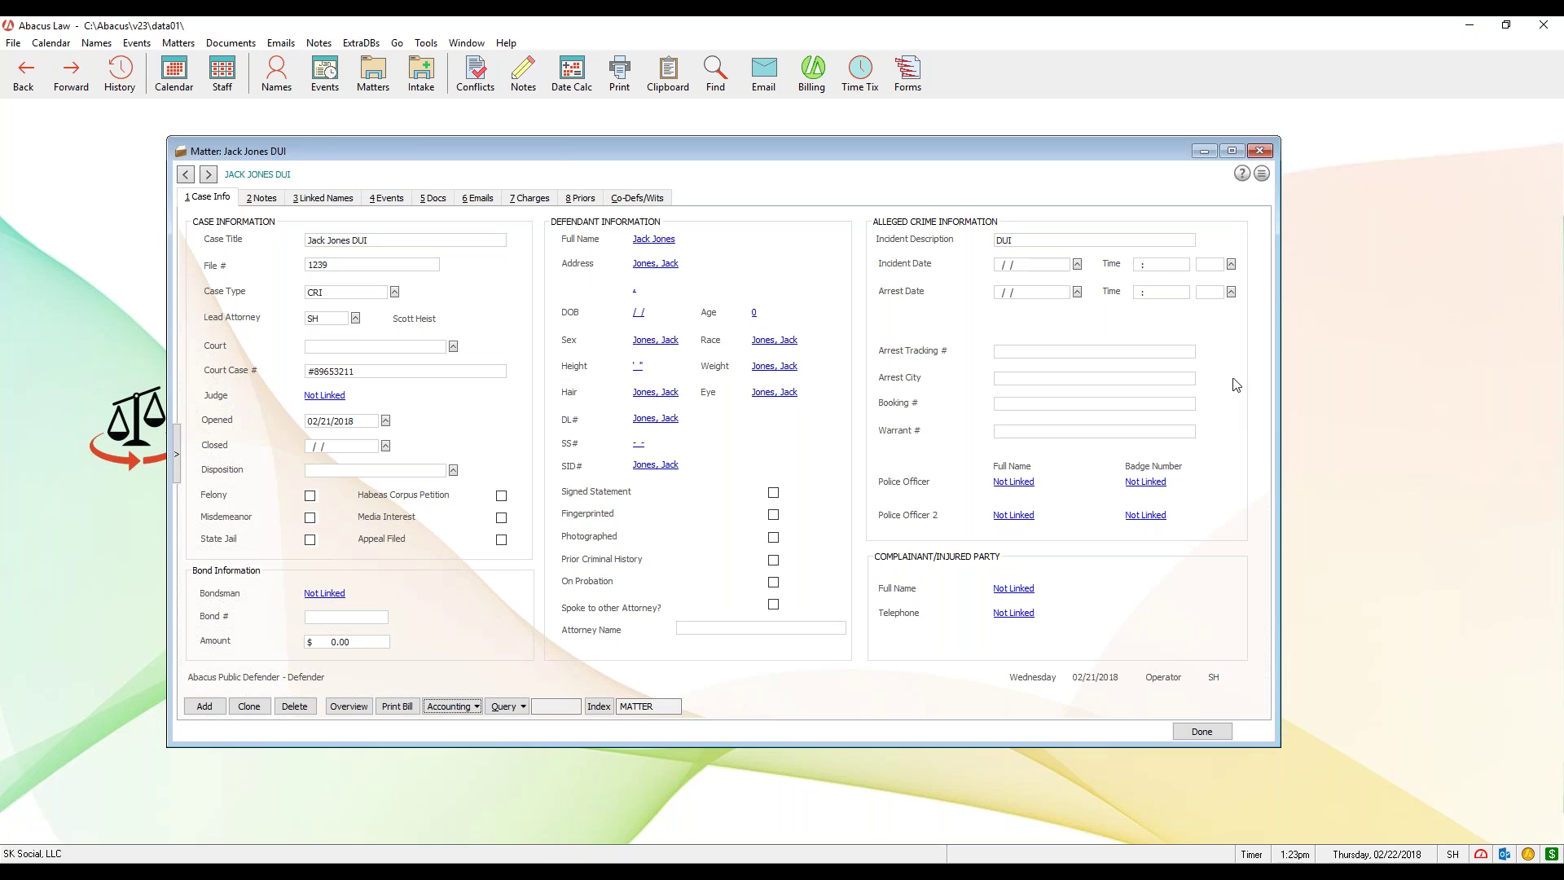
pyautogui.click(1260, 150)
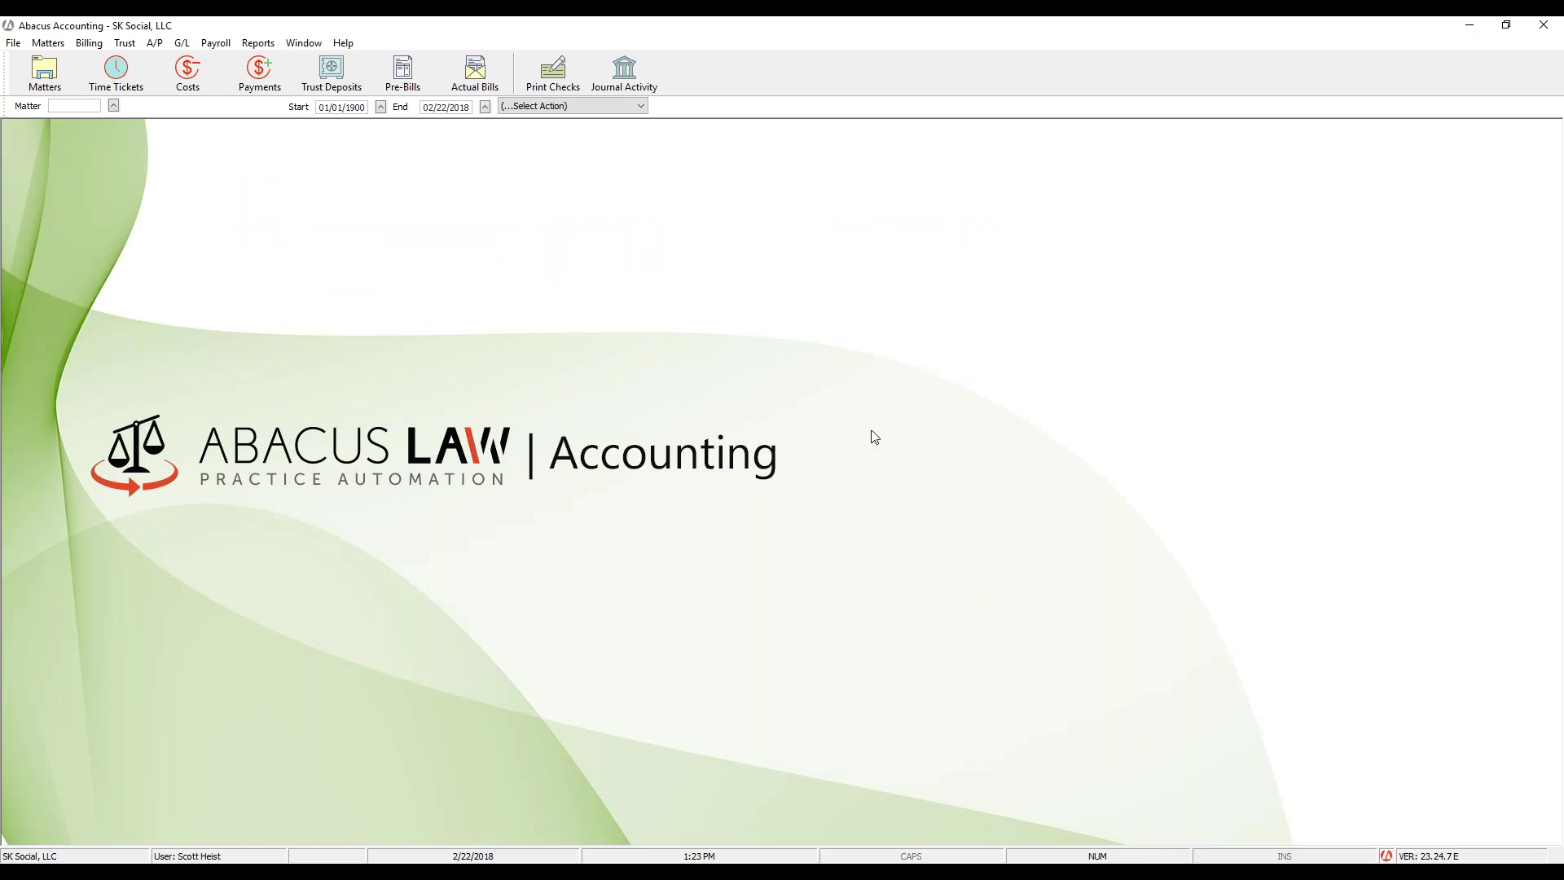
pyautogui.click(89, 43)
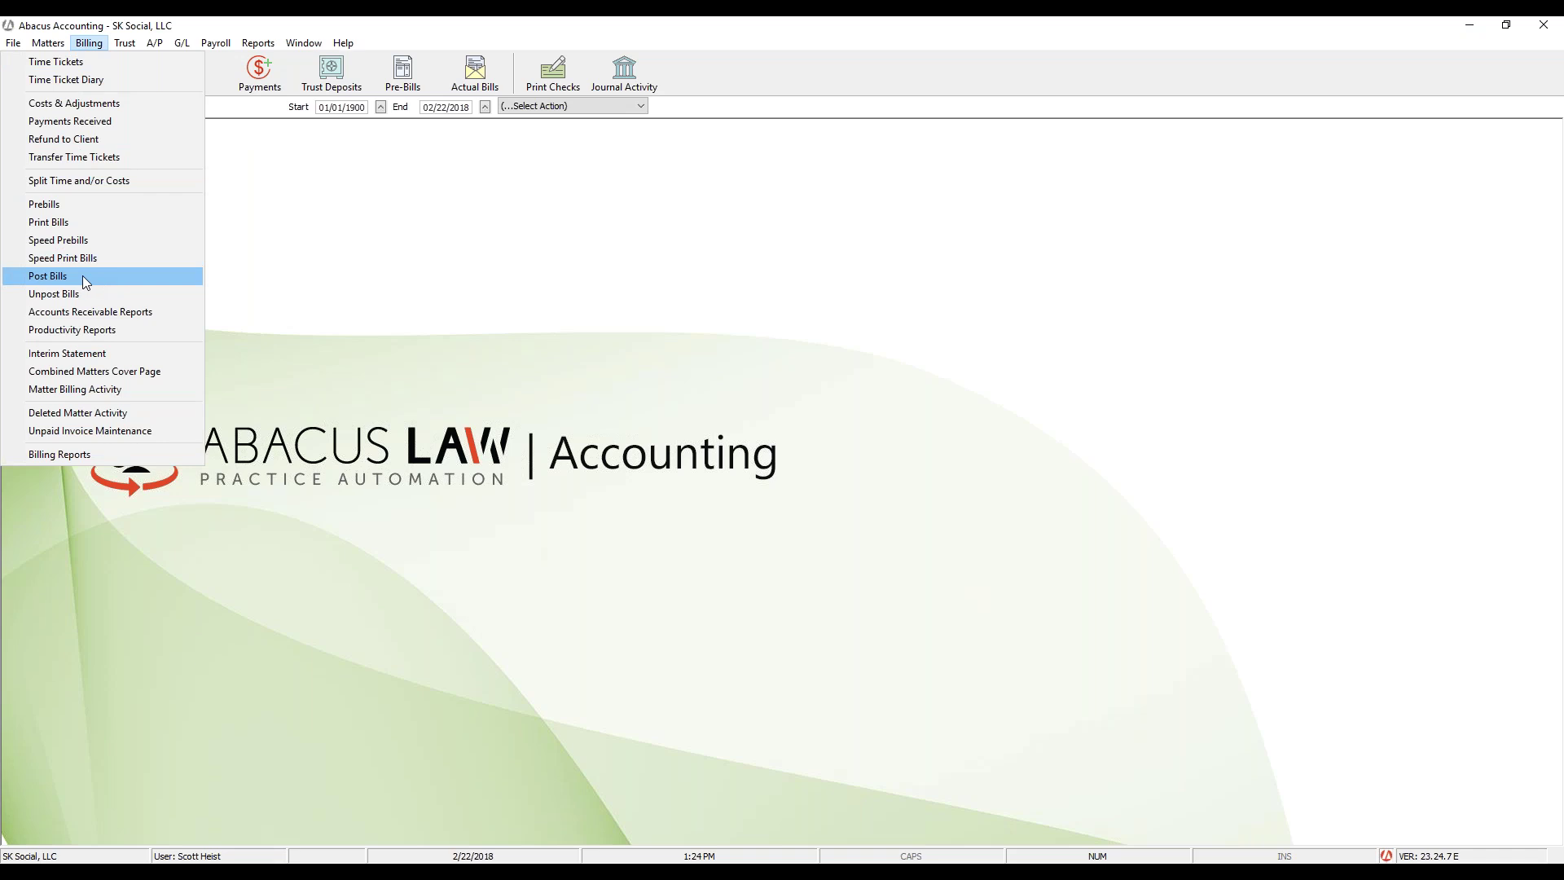
pyautogui.click(851, 396)
# Step: Open the DUI matter in Abacus Accounting, check its flat fee and Non-Hourly Billing Status settings, and close it
pyautogui.click(45, 72)
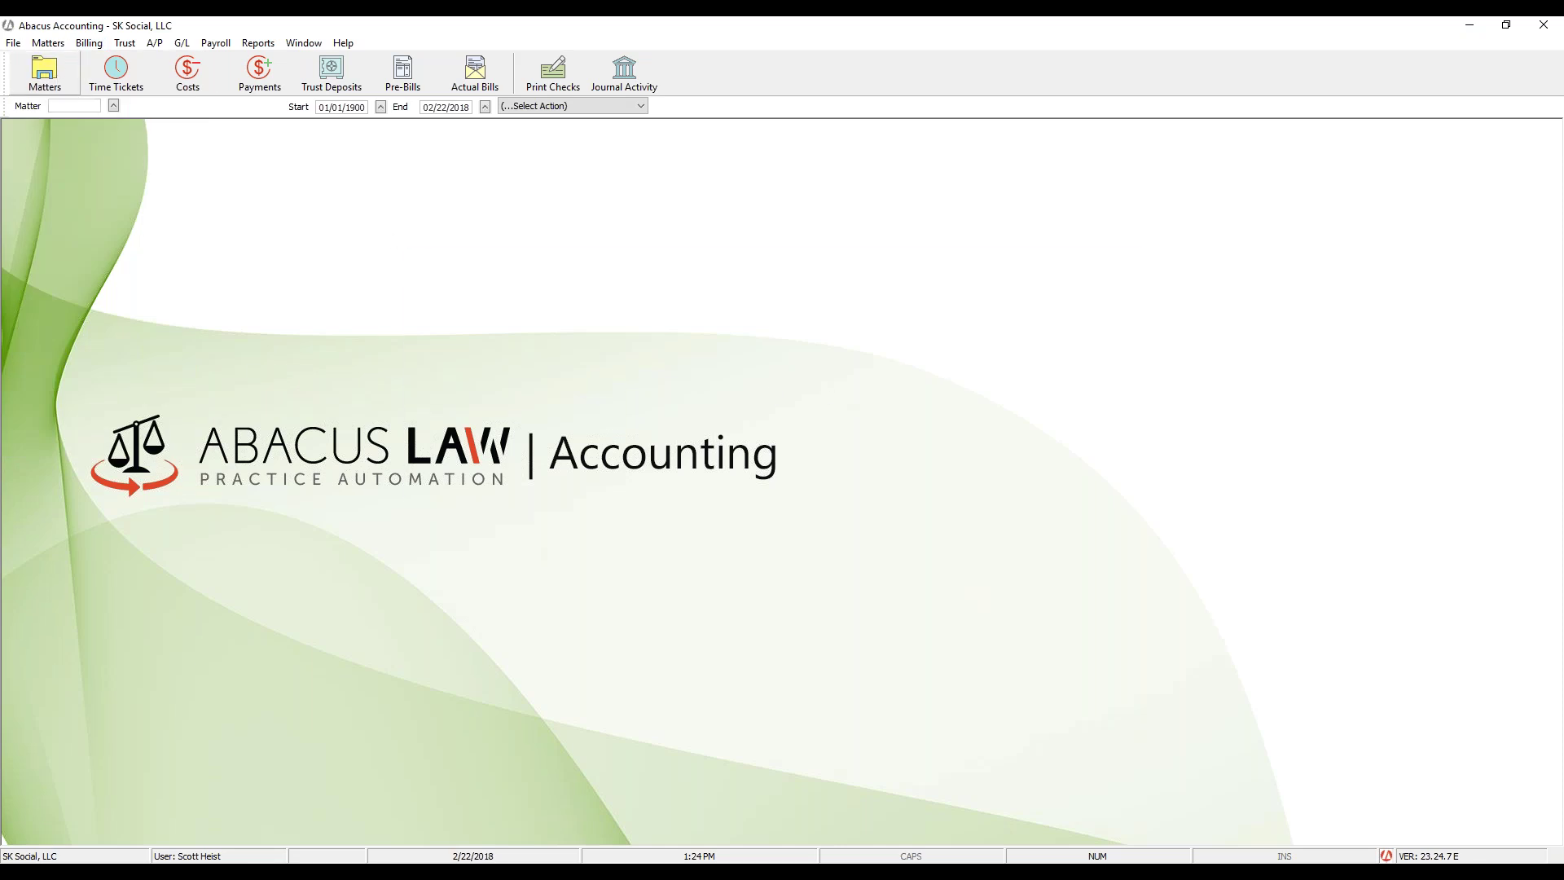
pyautogui.click(493, 330)
pyautogui.click(1072, 485)
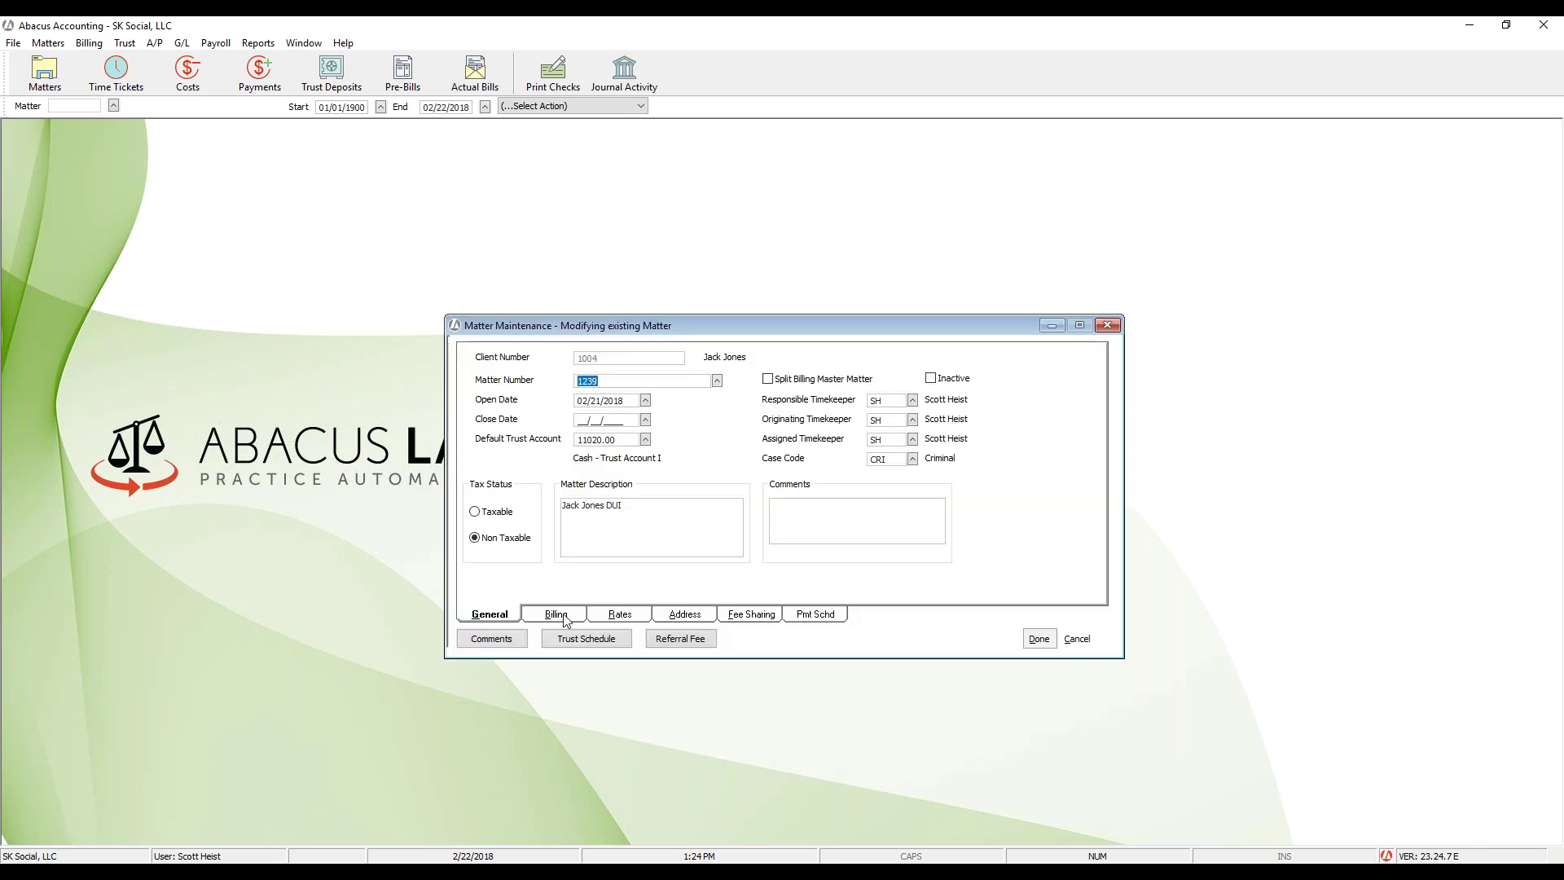
pyautogui.click(562, 615)
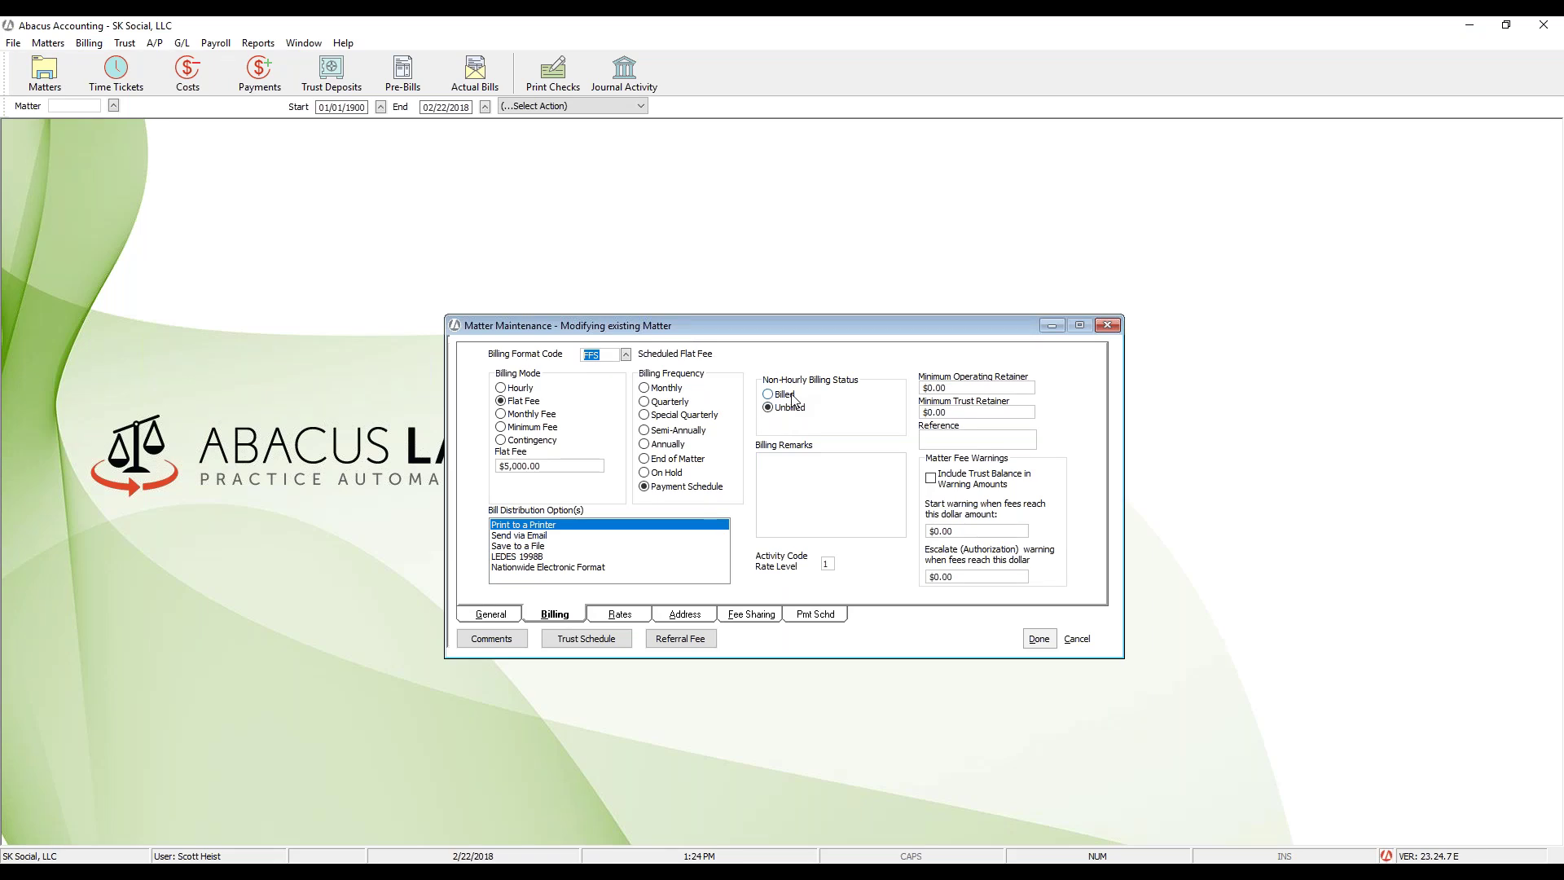
pyautogui.moveTo(852, 333)
pyautogui.mouseDown()
pyautogui.moveTo(864, 266)
pyautogui.moveTo(835, 311)
pyautogui.mouseUp()
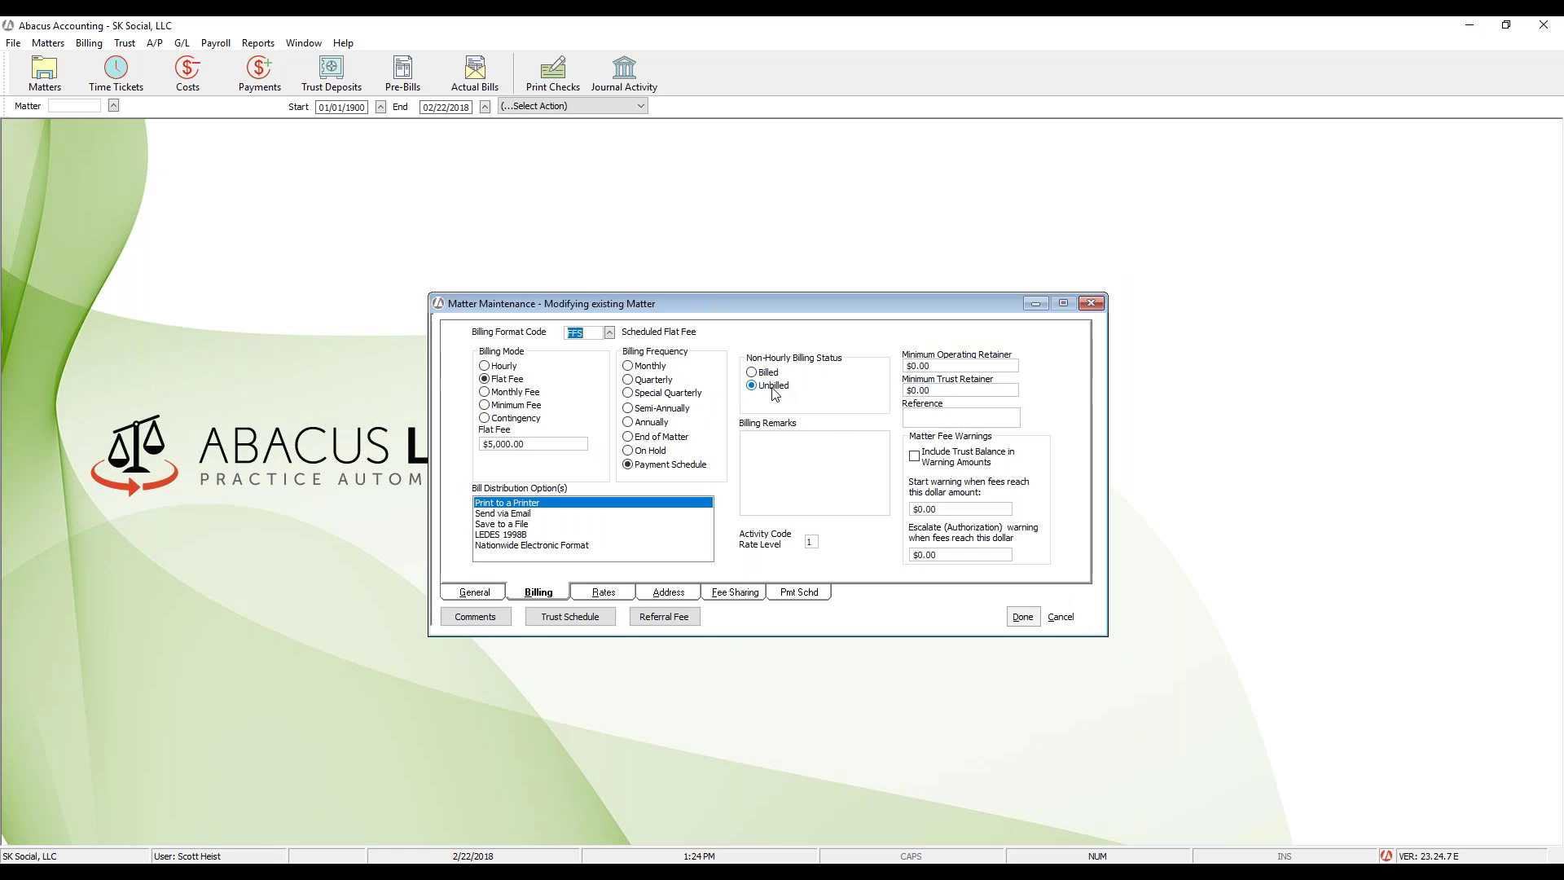
pyautogui.click(564, 446)
pyautogui.click(751, 384)
pyautogui.click(1092, 303)
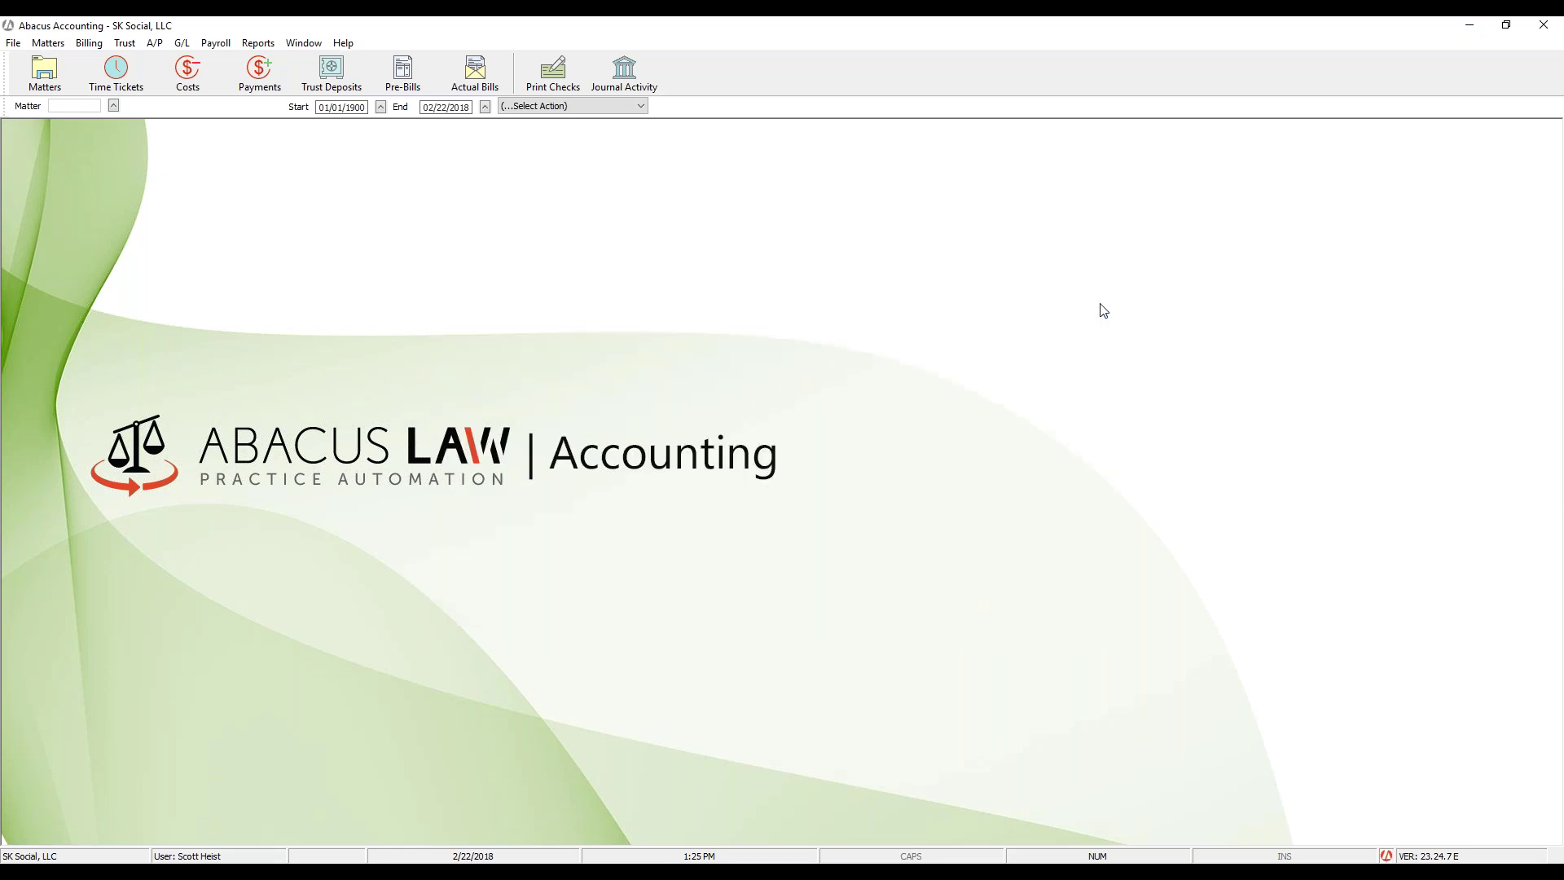